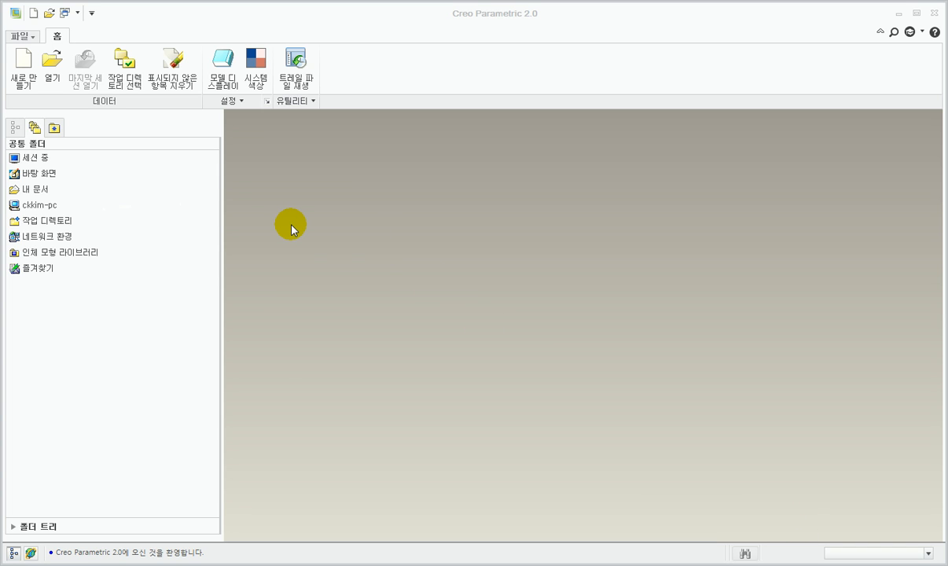
# Step: Create a new solid part without the default template, using the mmns_part_solid template
pyautogui.click(382, 272)
pyautogui.click(25, 74)
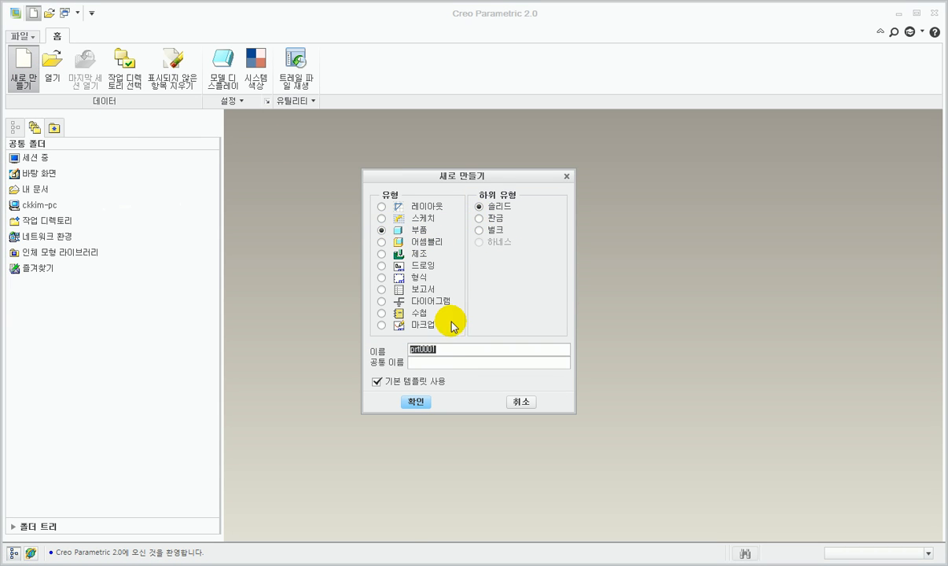
pyautogui.click(378, 382)
pyautogui.click(422, 402)
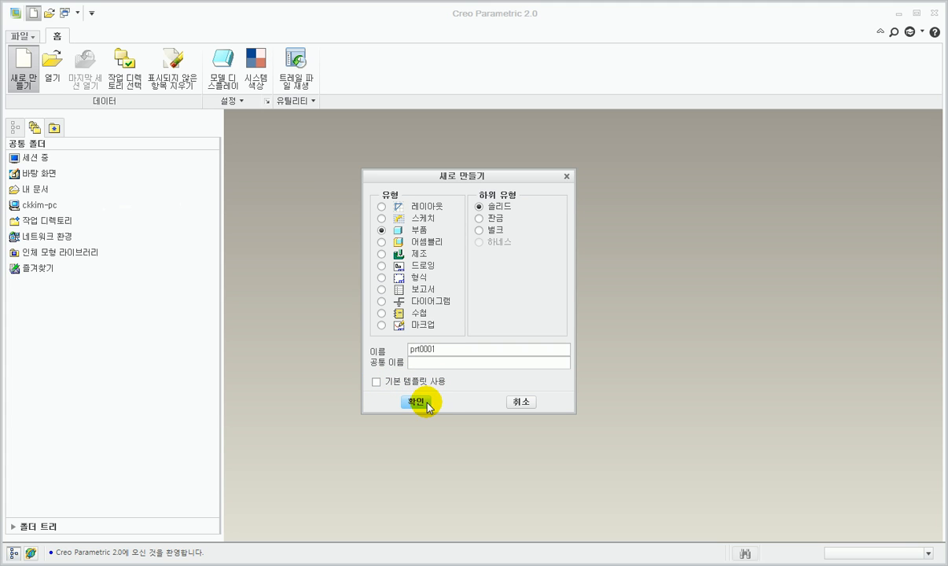
pyautogui.click(419, 402)
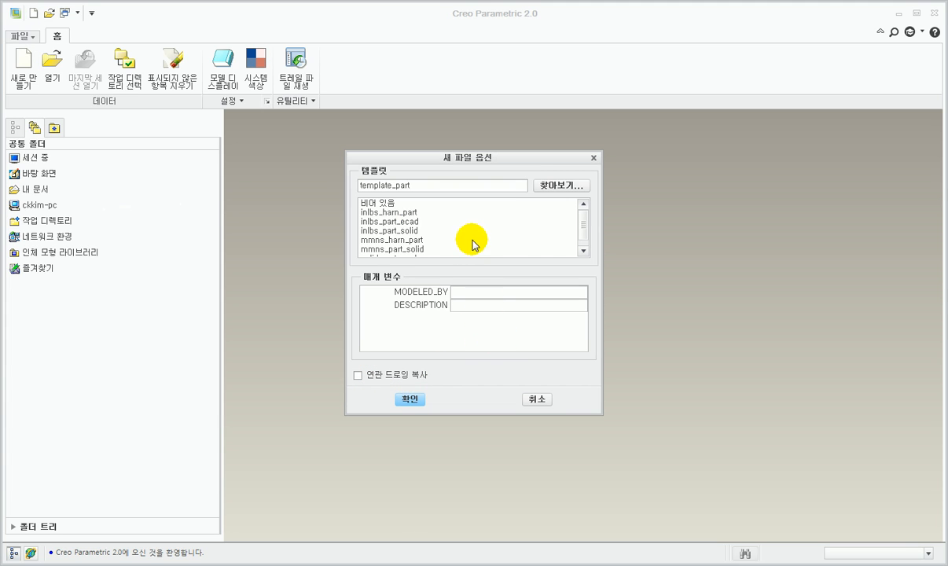
pyautogui.click(385, 249)
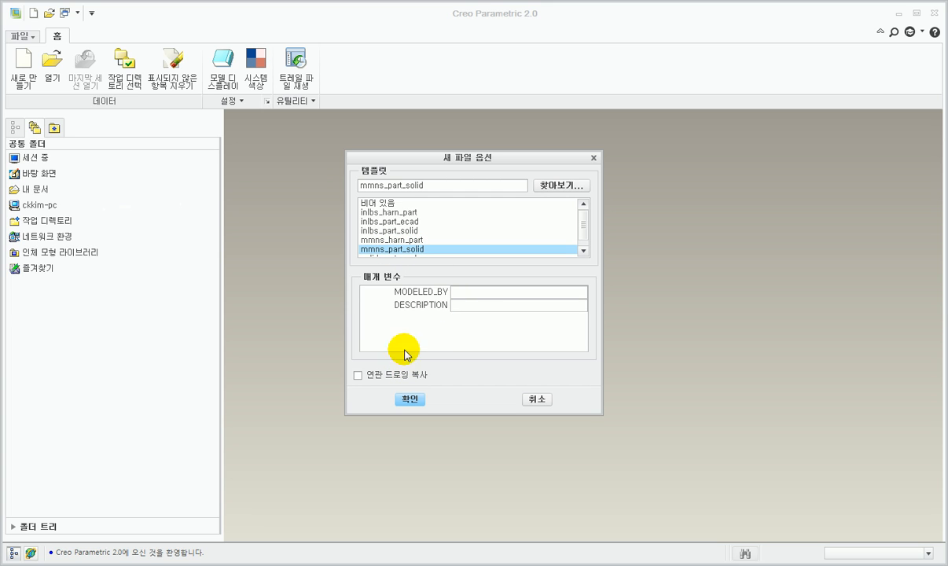
pyautogui.click(414, 397)
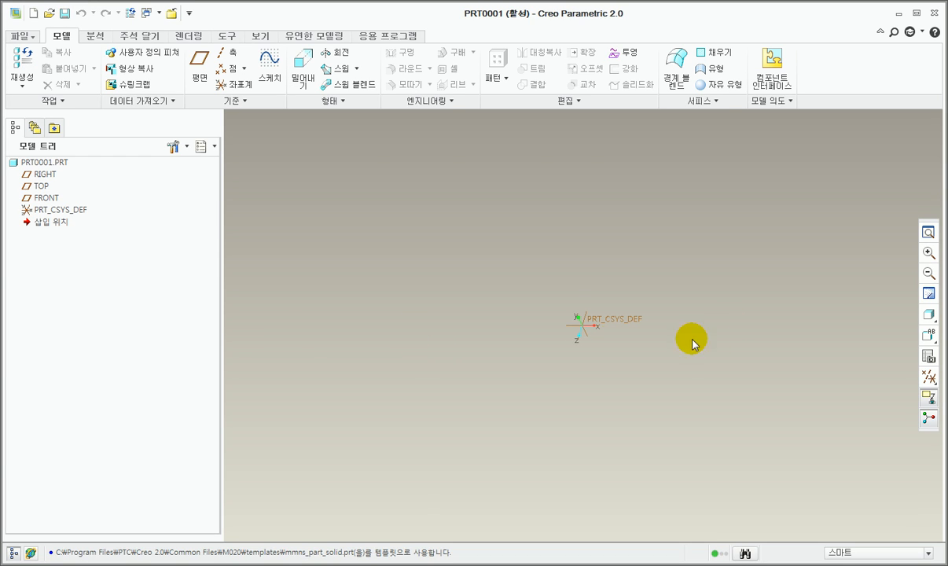
# Step: Turn on the display of datum planes and start a sketch on the TOP plane
pyautogui.click(928, 376)
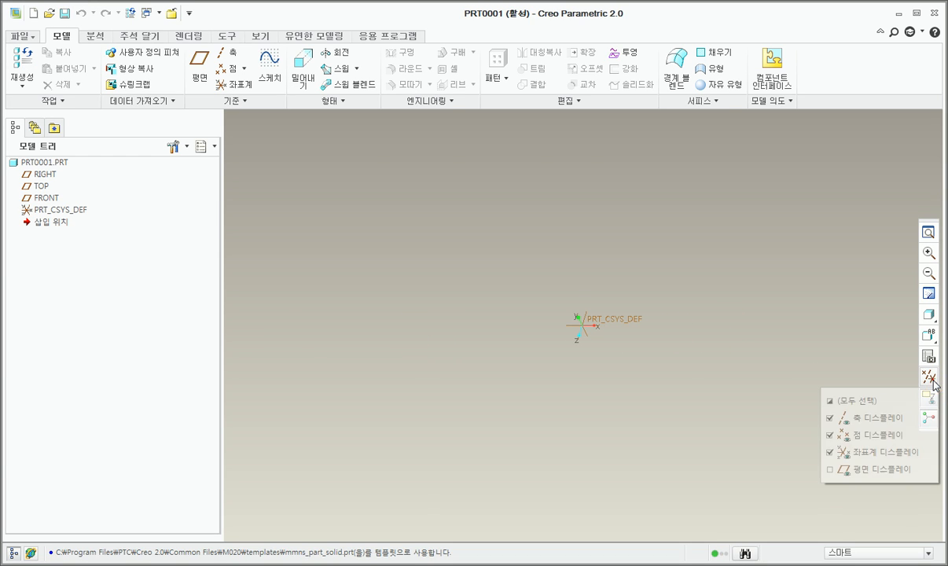
pyautogui.click(847, 473)
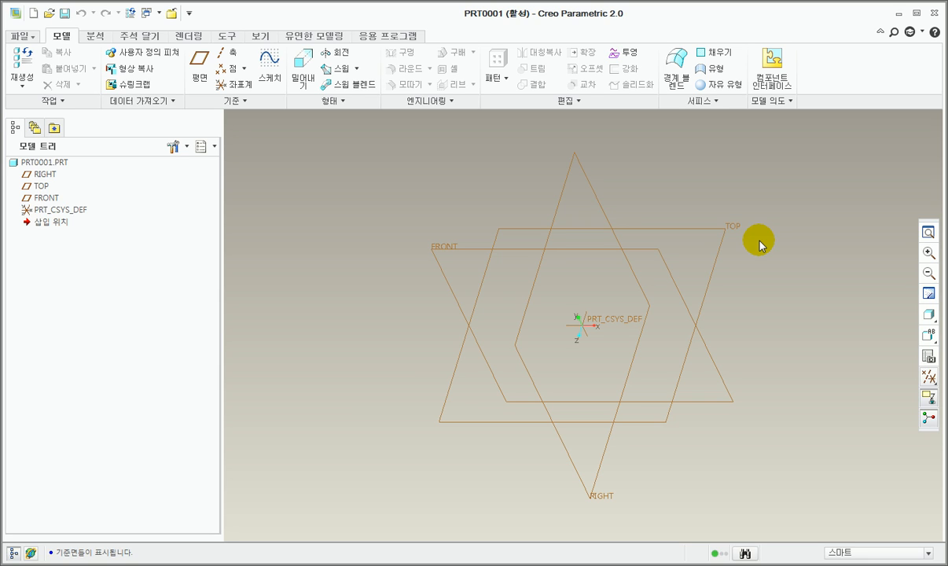
pyautogui.click(713, 228)
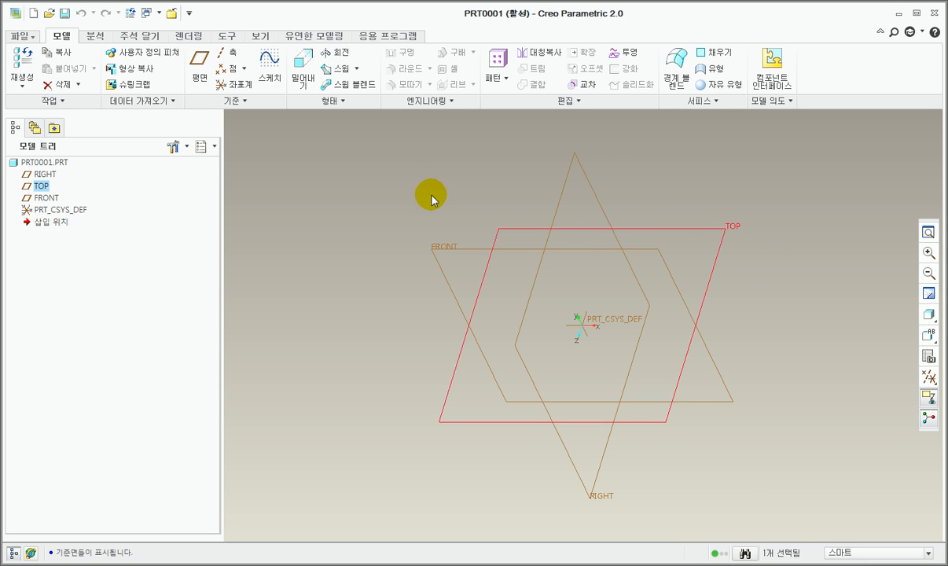
pyautogui.click(279, 76)
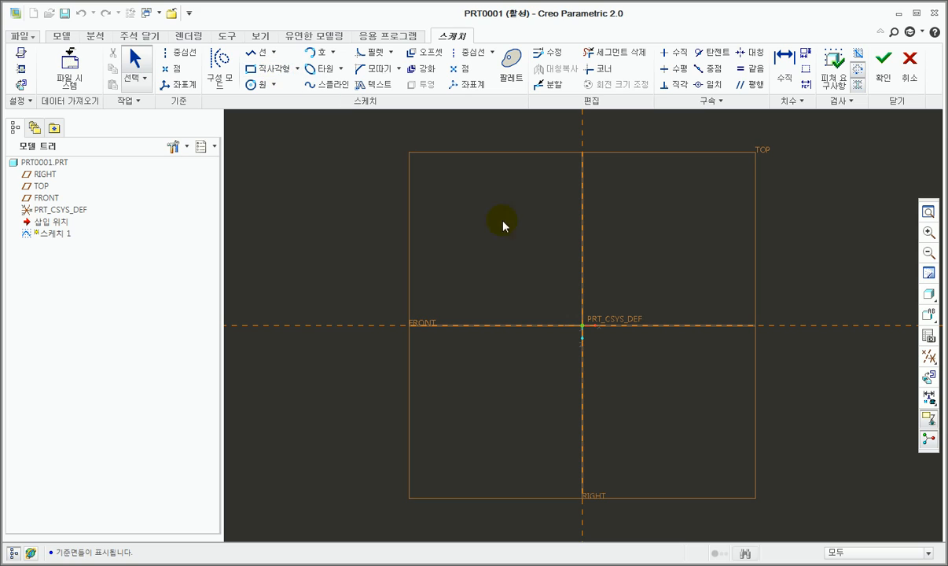
# Step: Sketch a vertical and a horizontal centerline through the origin along the RIGHT and FRONT references
pyautogui.scroll(2, 398, 286)
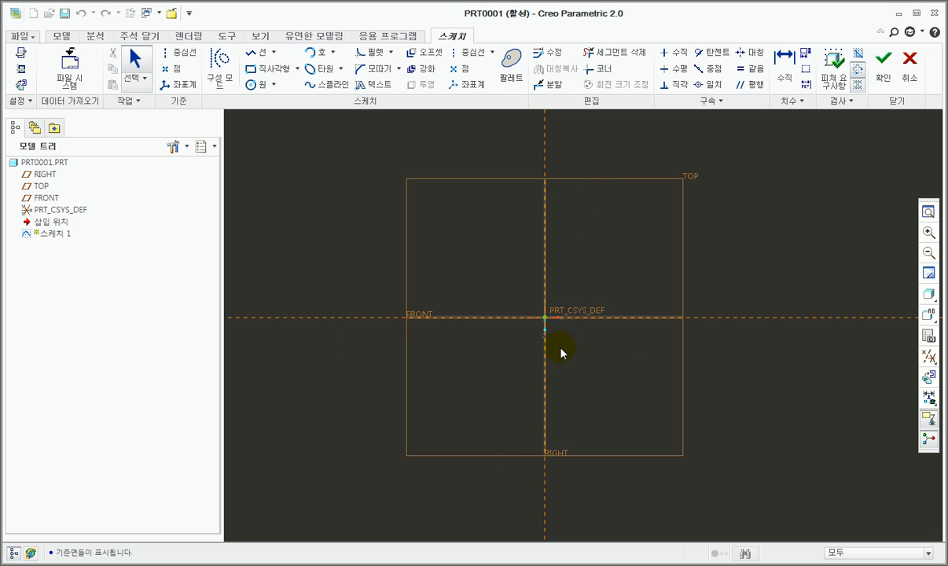
pyautogui.click(473, 55)
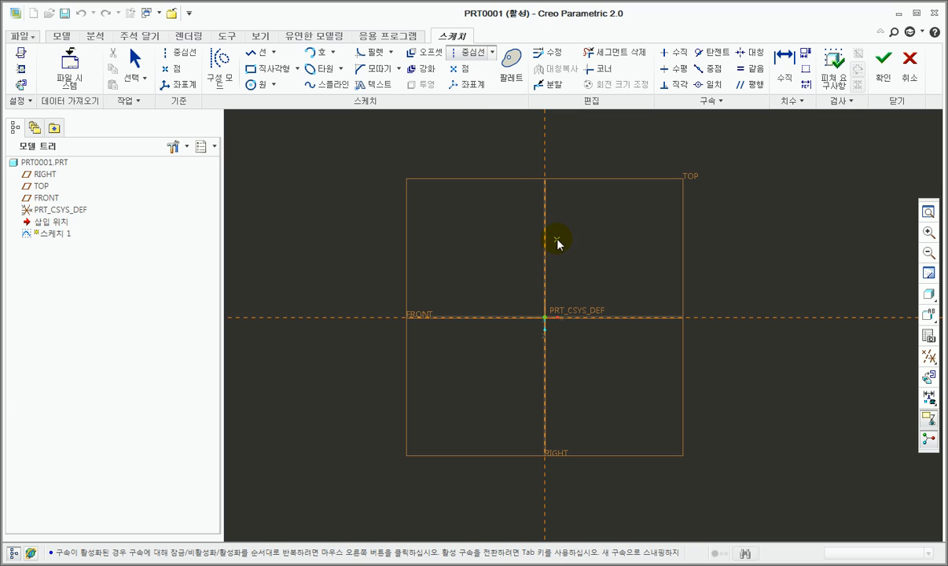
pyautogui.click(545, 214)
pyautogui.click(547, 394)
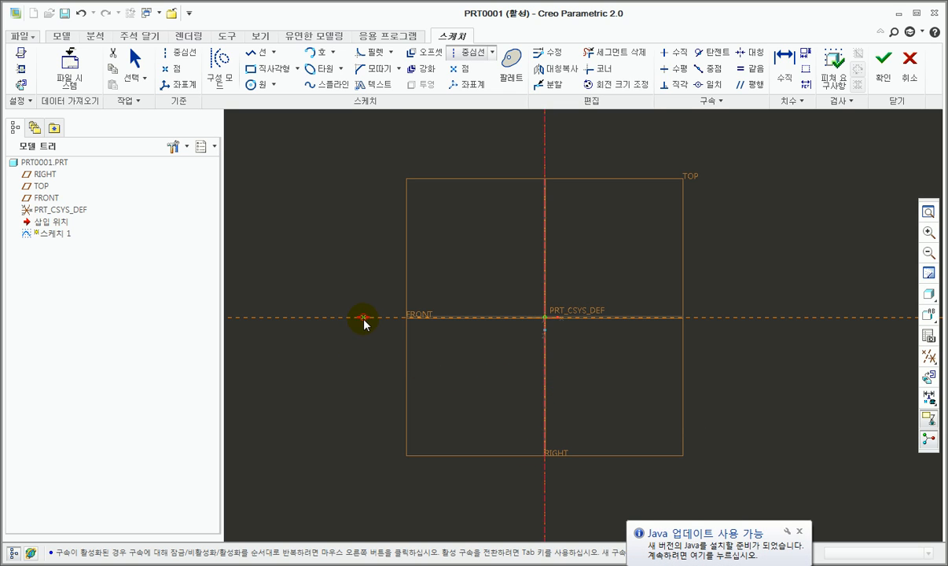
pyautogui.click(799, 531)
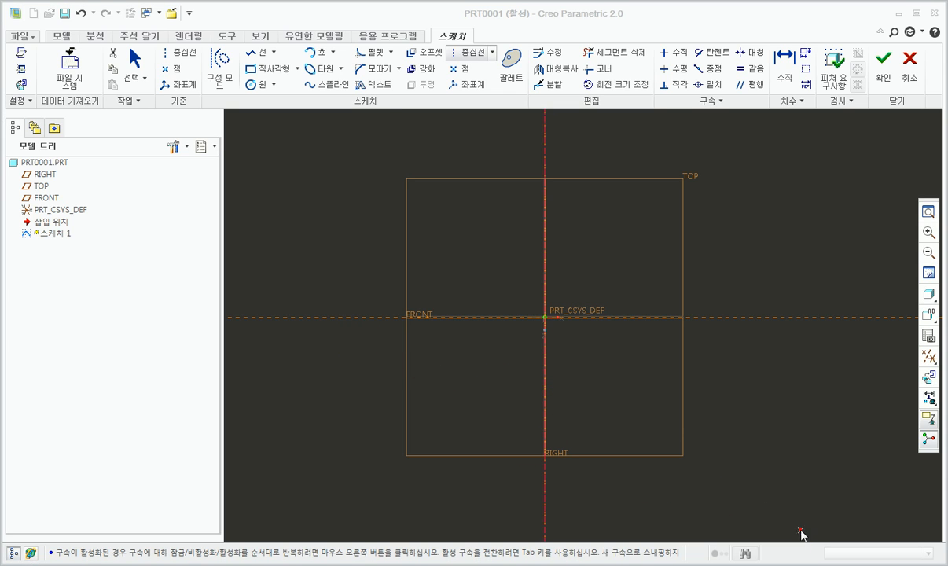
pyautogui.click(345, 318)
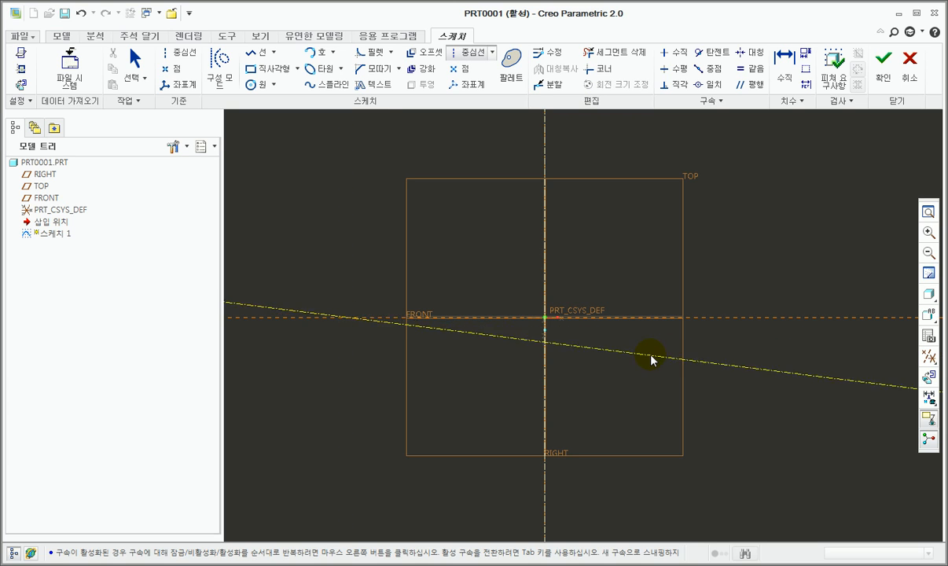
pyautogui.click(670, 318)
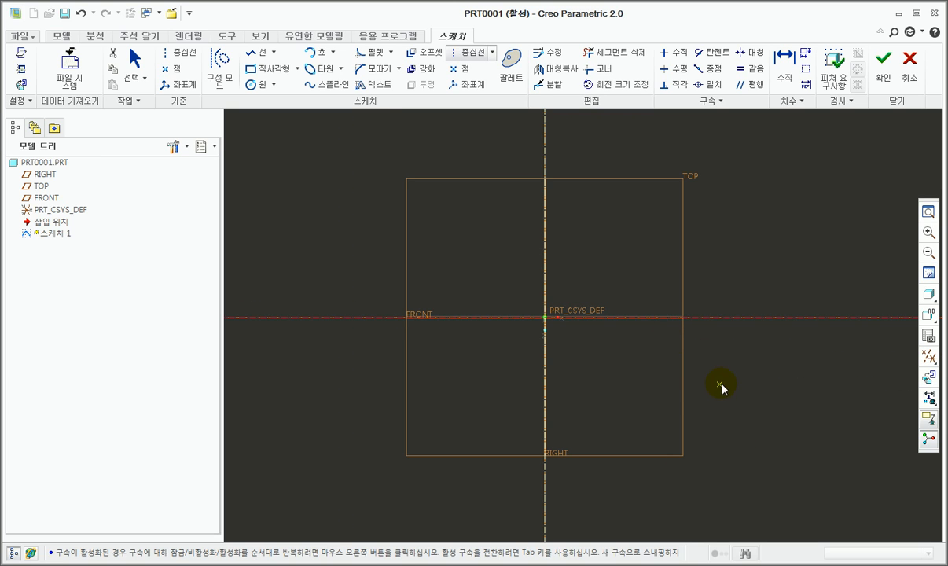
pyautogui.middleClick(666, 369)
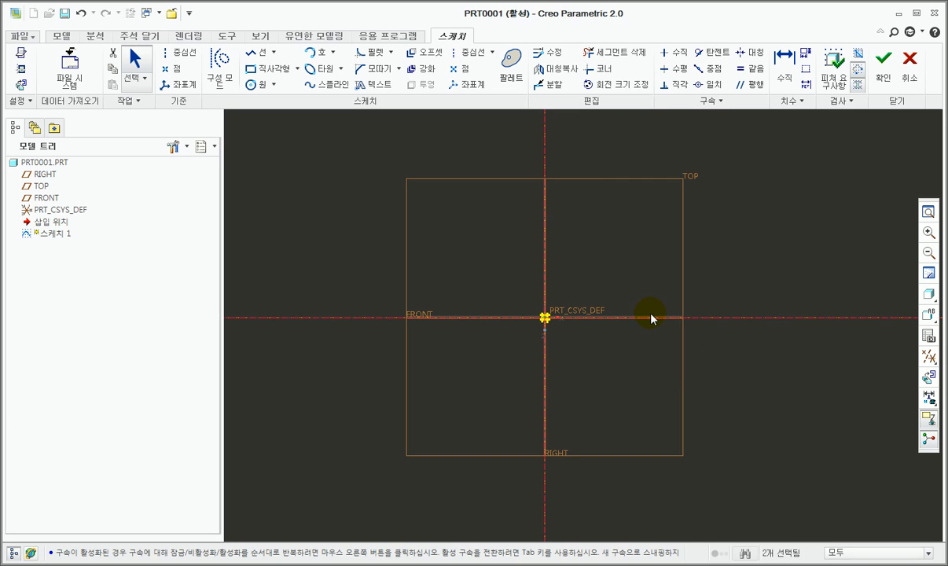
# Step: Sketch a rectangle about 258 by 155 mm, symmetric about both centerlines
pyautogui.click(253, 68)
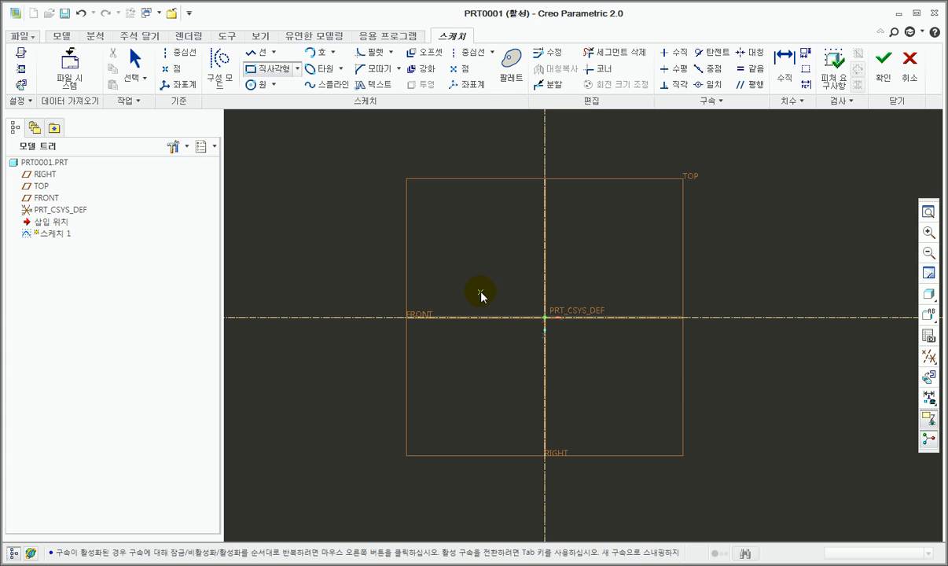
pyautogui.click(474, 276)
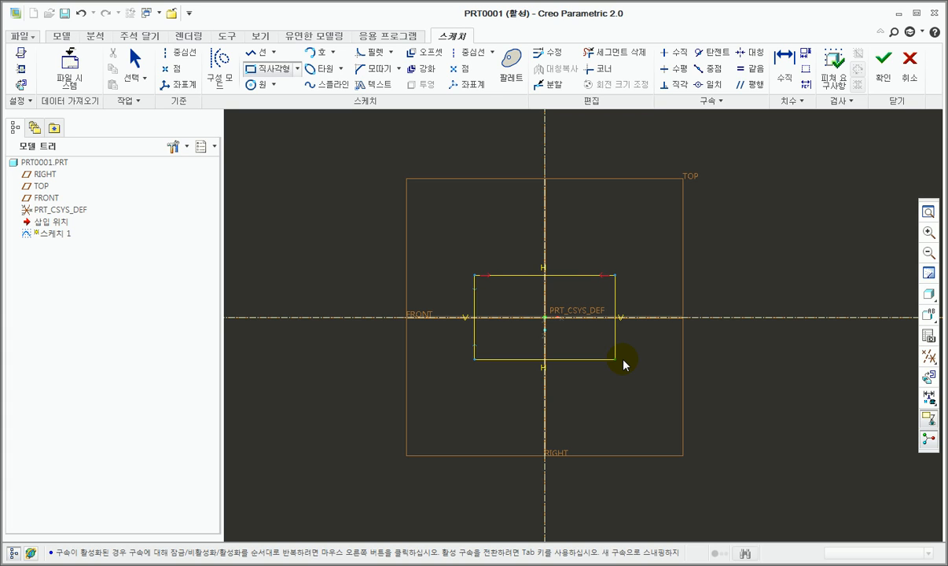
pyautogui.middleClick(666, 352)
# Step: Set the rectangle's width to 150 mm and its height to 100 mm, and finish the sketch
pyautogui.scroll(-2, 552, 319)
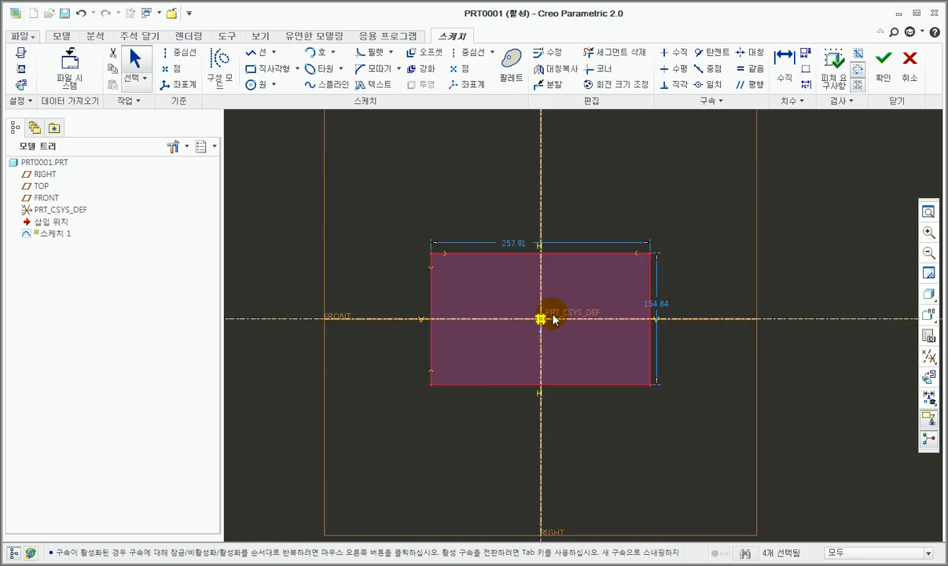
pyautogui.scroll(-2, 552, 318)
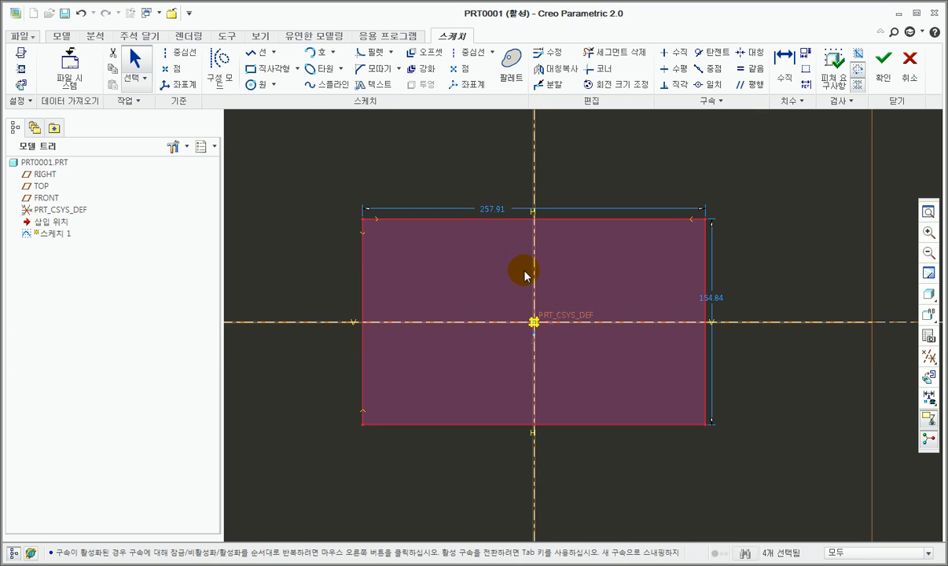
pyautogui.doubleClick(495, 209)
pyautogui.write('150')
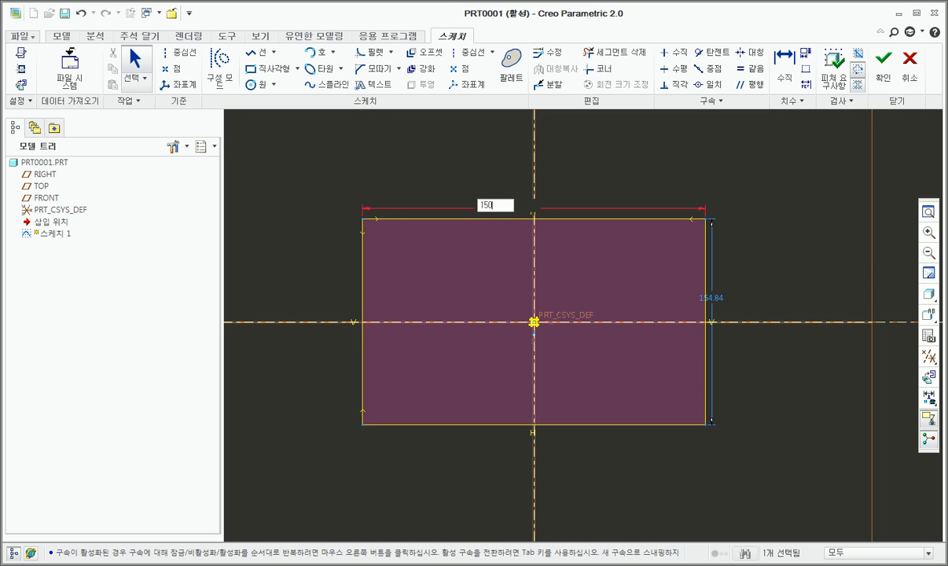
pyautogui.press('Return')
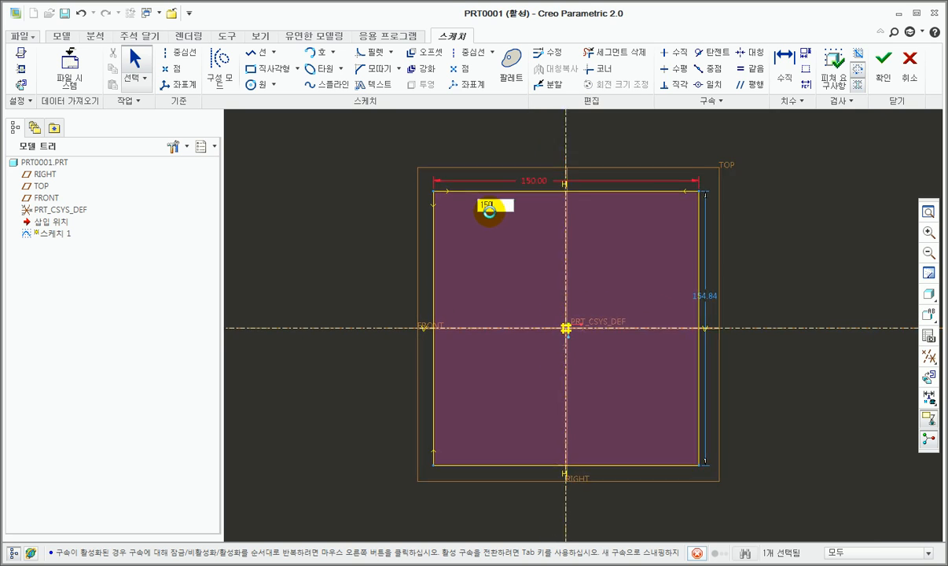
pyautogui.doubleClick(735, 294)
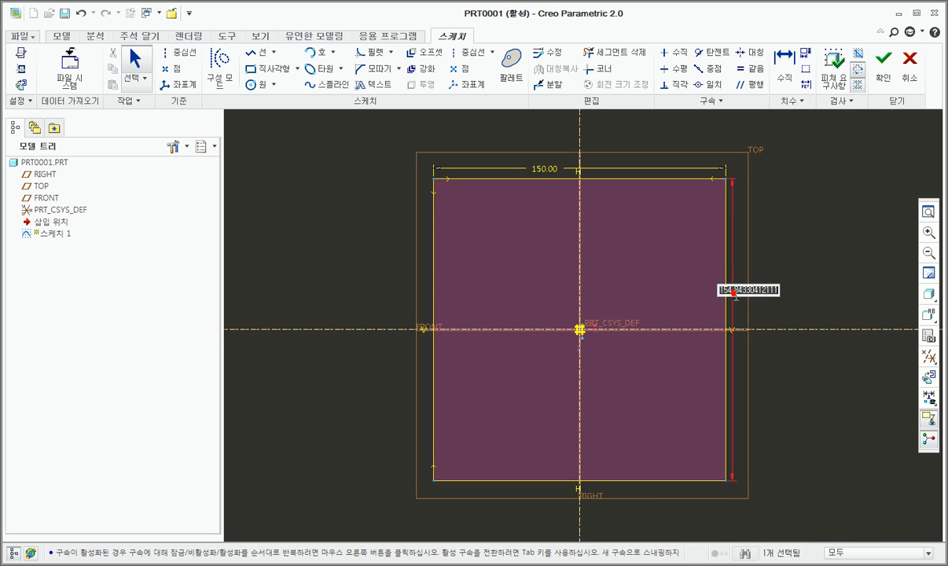
pyautogui.write('100')
pyautogui.press('Return')
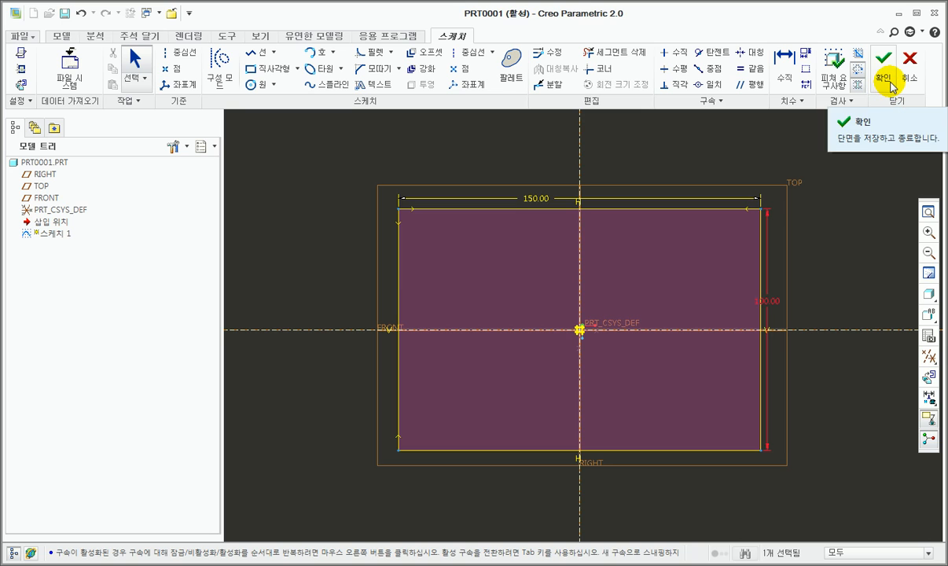
pyautogui.click(890, 82)
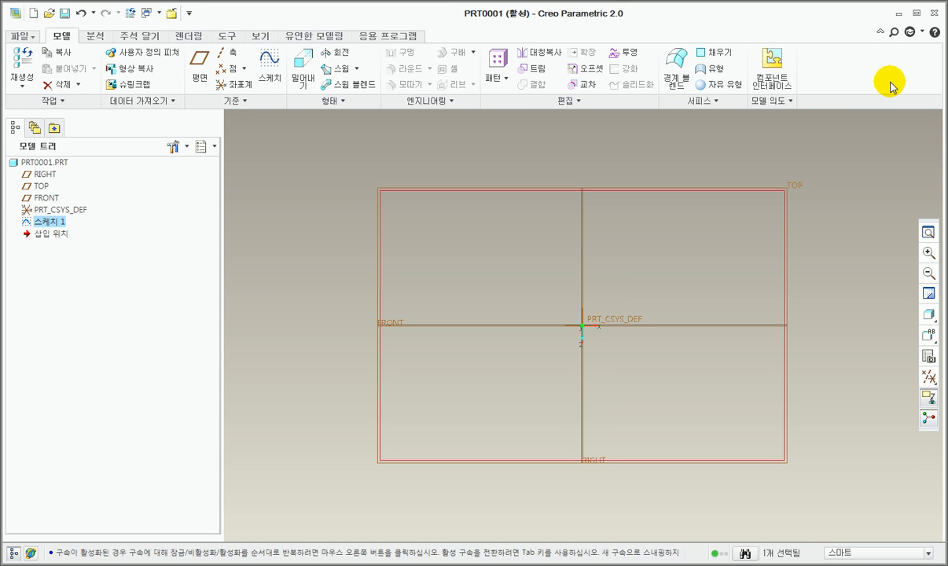
# Step: Extrude the rectangle sketch 10 mm as a solid plate
pyautogui.hotkey('ctrl', 'd')
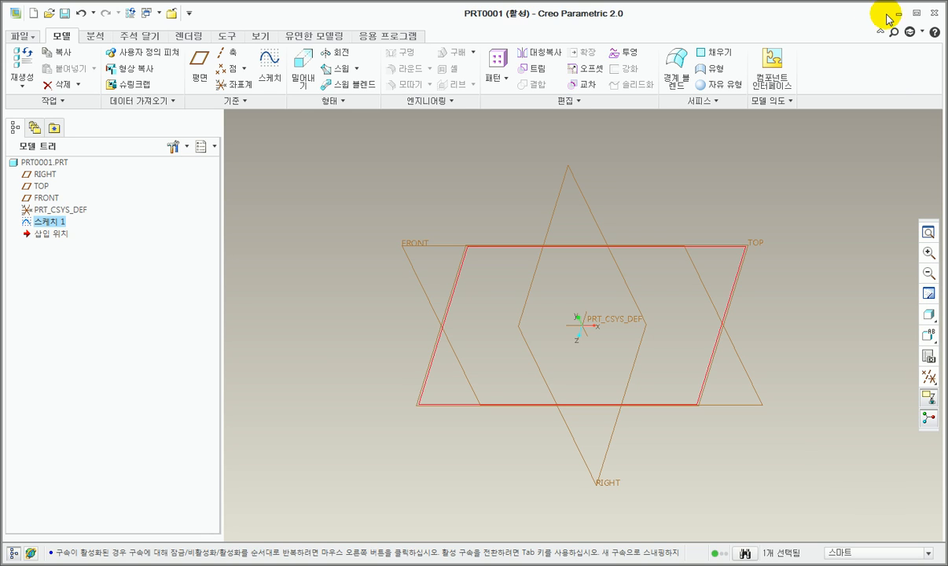
pyautogui.click(308, 67)
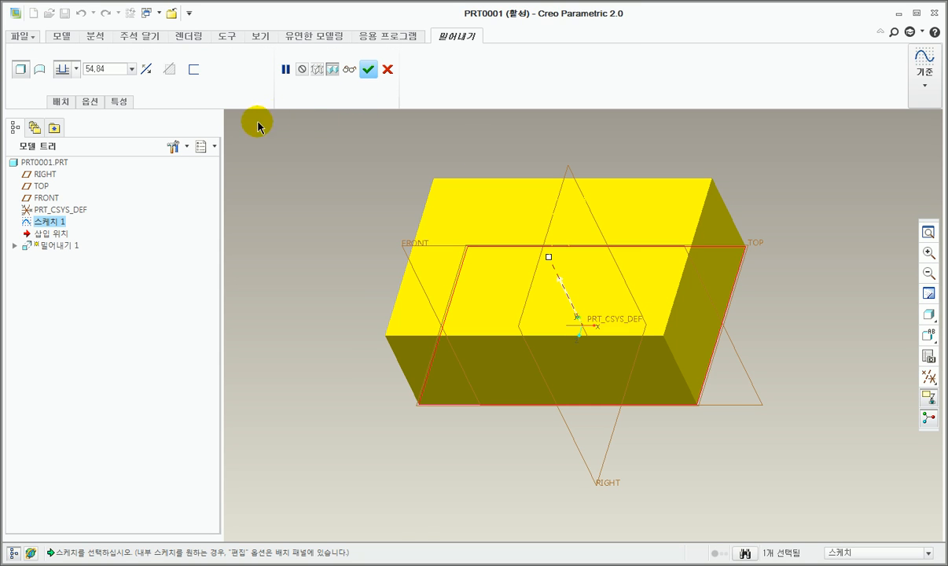
pyautogui.doubleClick(104, 68)
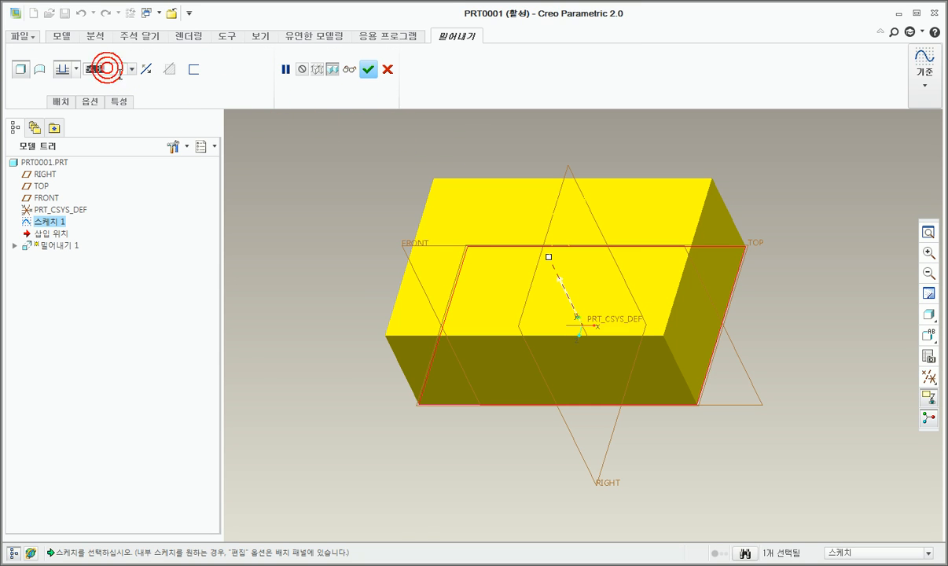
pyautogui.write('10')
pyautogui.press('Return')
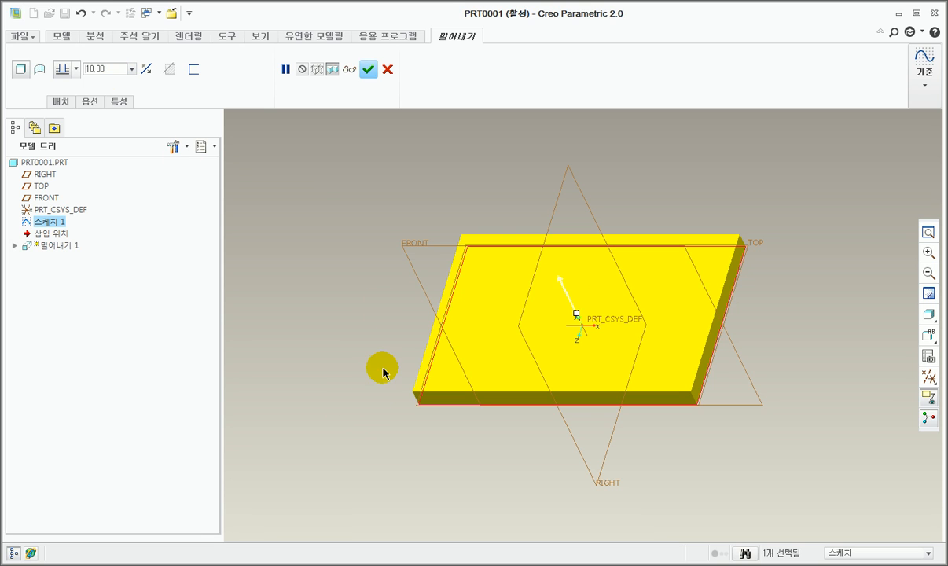
pyautogui.click(369, 73)
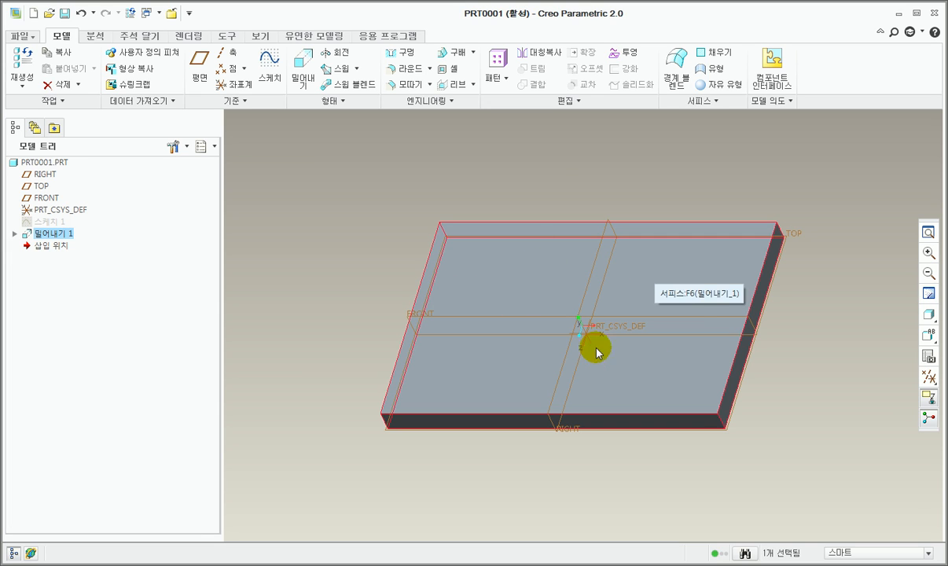
# Step: Start a sketch on the plate's top face and draw a circle in its left half, centred on the horizontal reference
pyautogui.click(598, 324)
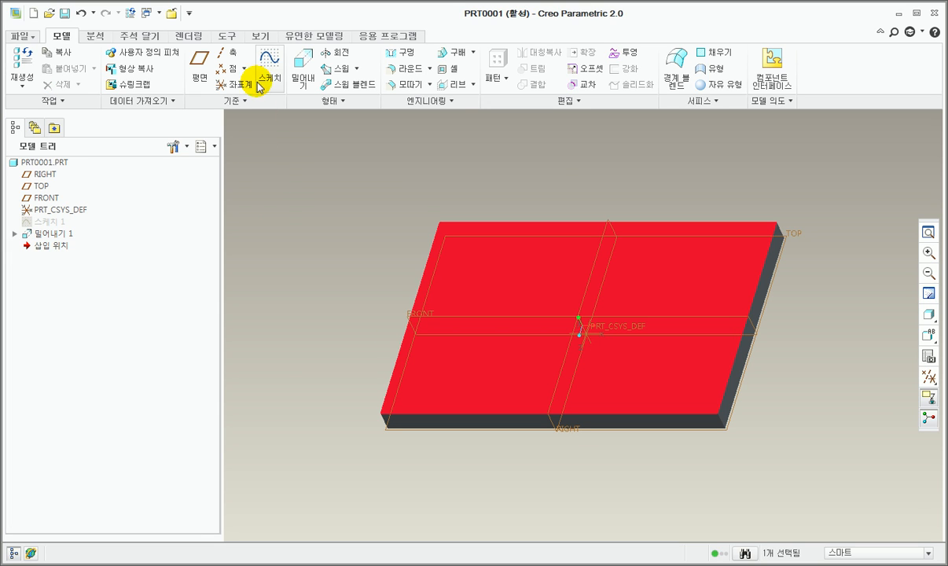
pyautogui.click(260, 69)
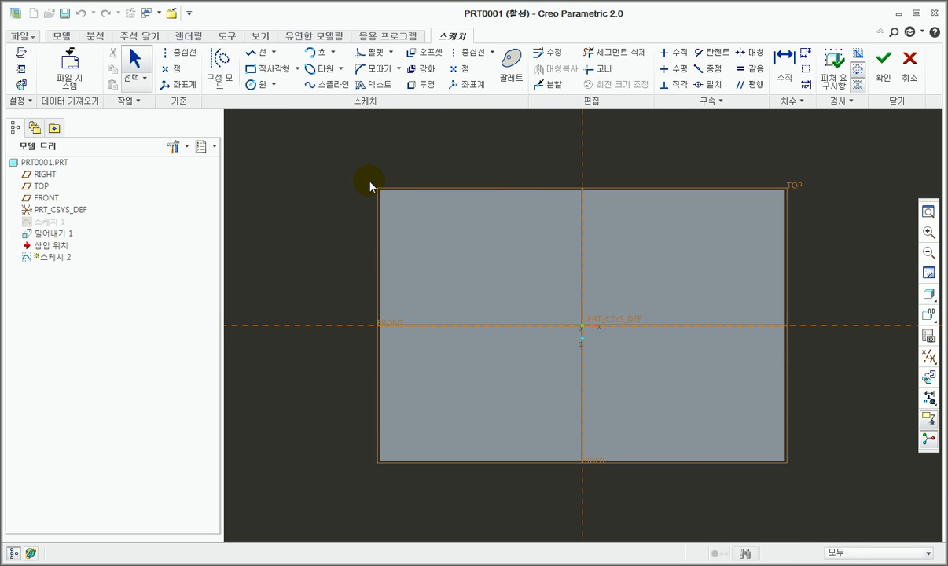
pyautogui.click(252, 84)
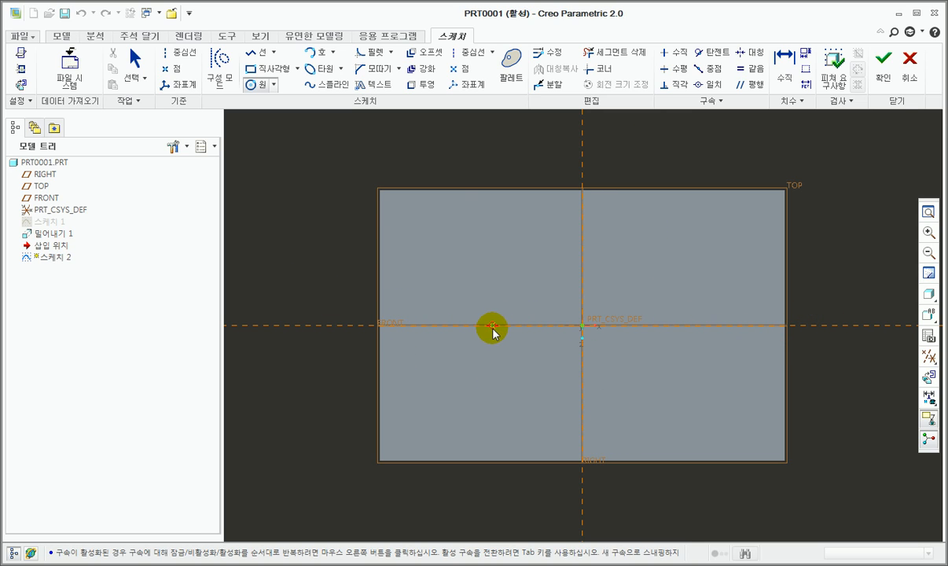
pyautogui.click(480, 327)
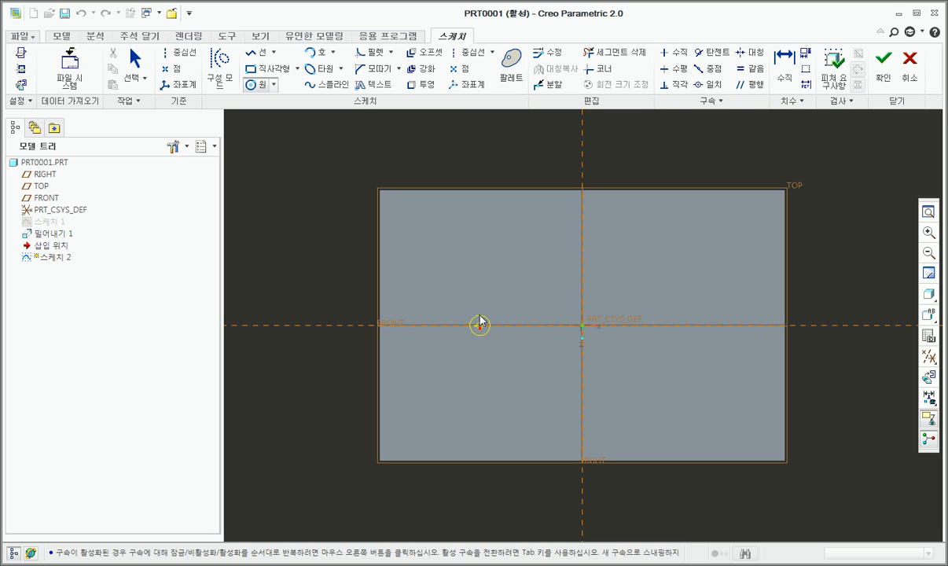
pyautogui.click(463, 244)
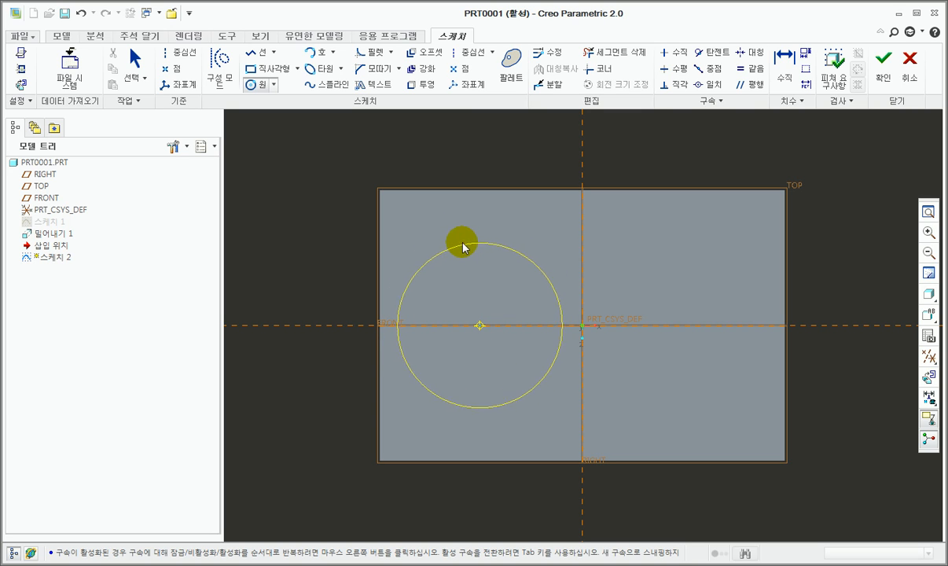
# Step: Draw a second circle about 43 mm in diameter in the plate's right half, centred on the horizontal reference
pyautogui.click(674, 325)
pyautogui.click(711, 282)
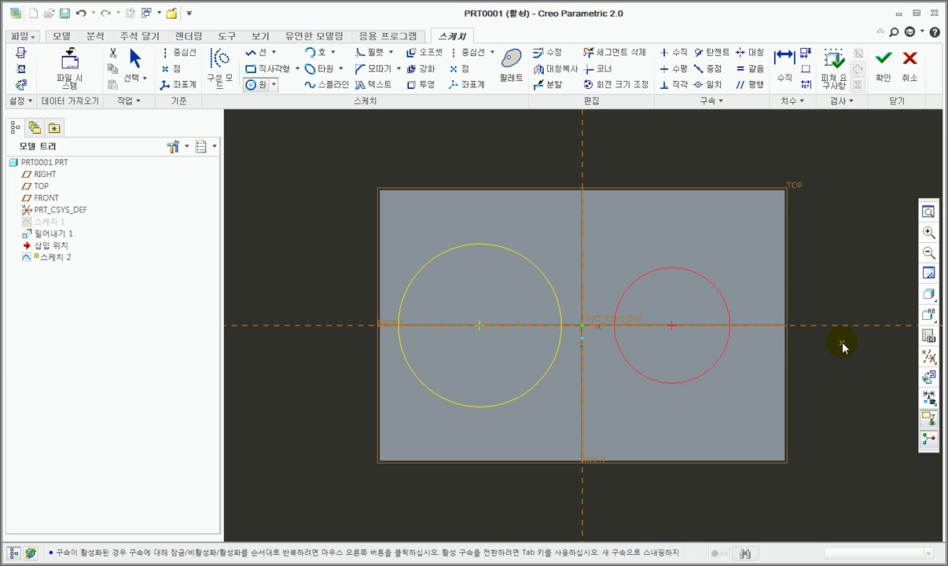
pyautogui.scroll(3, 542, 326)
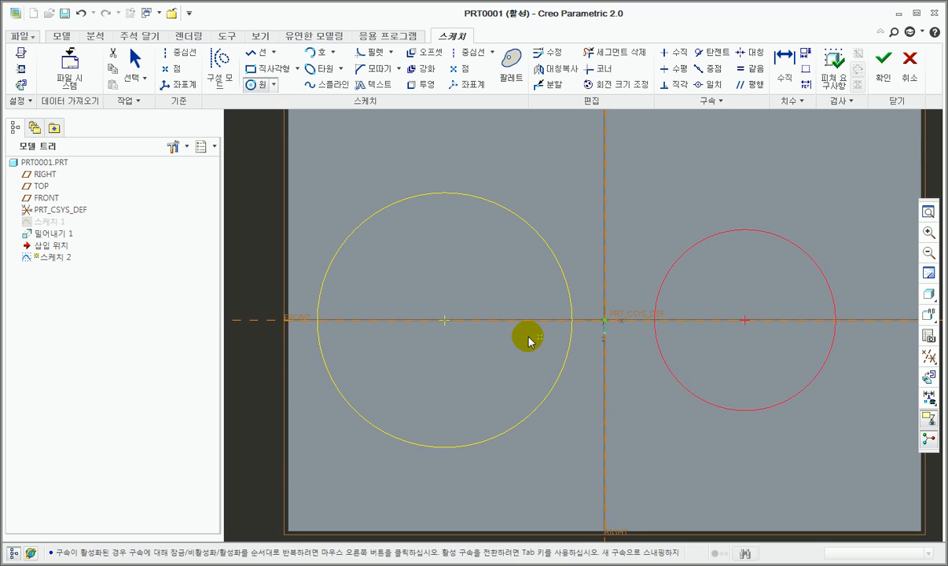
pyautogui.scroll(-3, 499, 324)
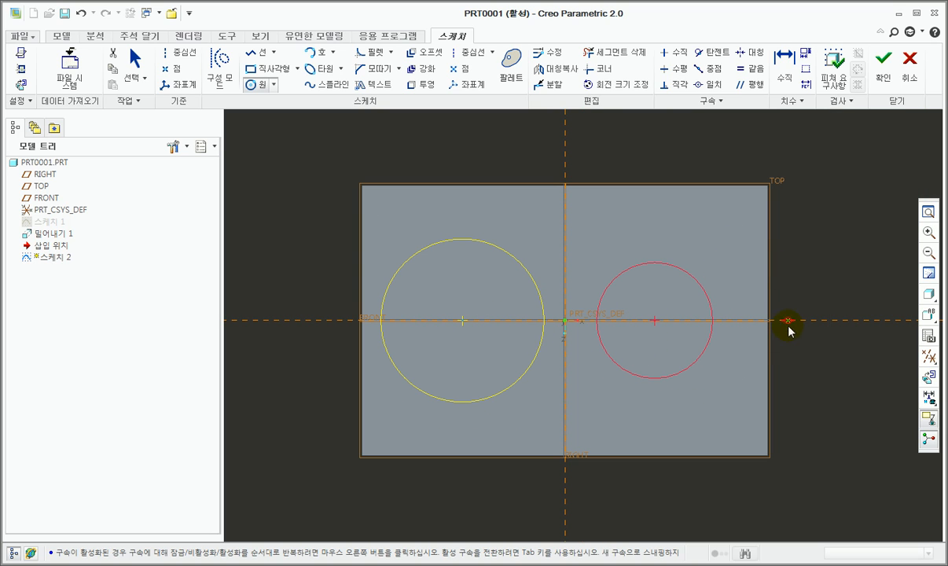
pyautogui.middleClick(751, 285)
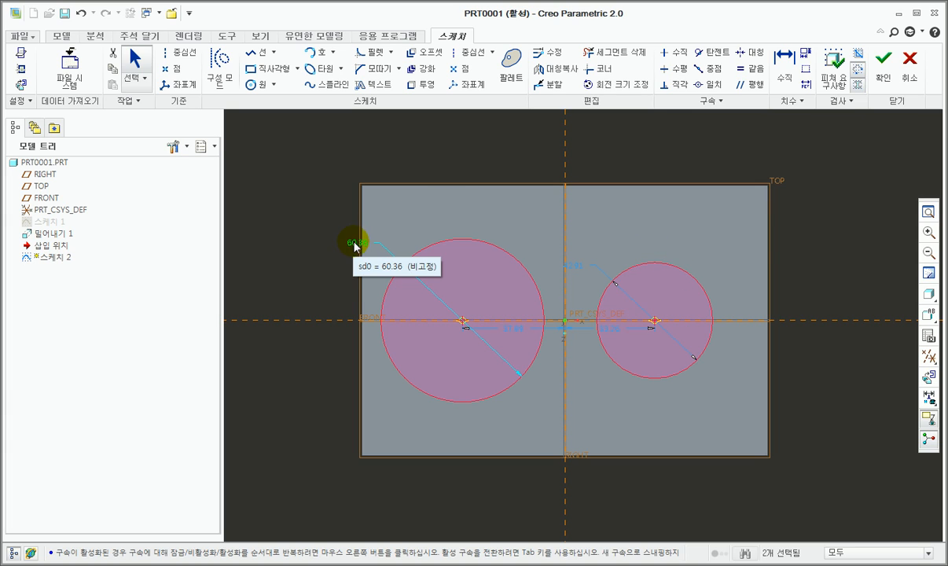
# Step: Move the left circle's diameter dimension up and outward, and line up both centre-distance dimensions just below the circles
pyautogui.moveTo(376, 228); pyautogui.dragTo(390, 225)
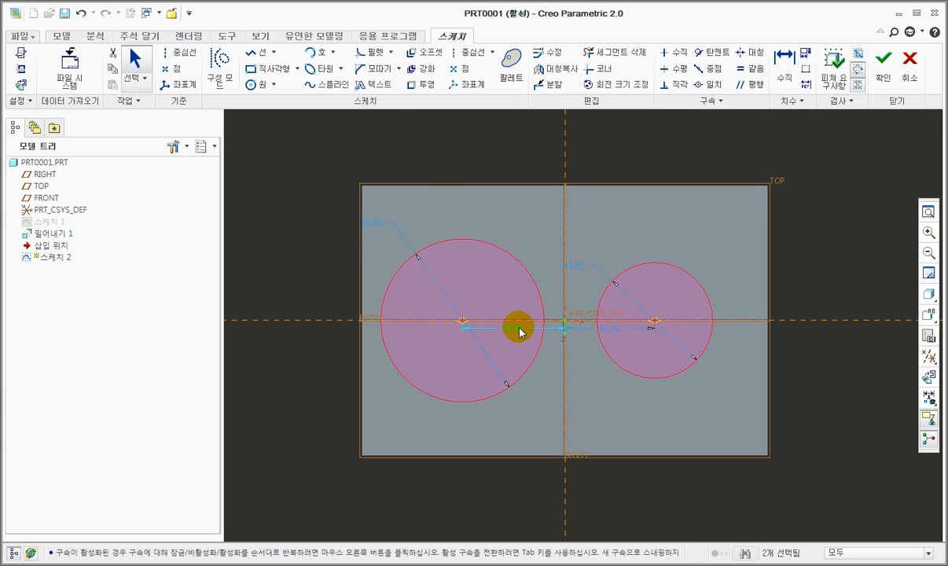
pyautogui.moveTo(517, 328); pyautogui.dragTo(518, 401)
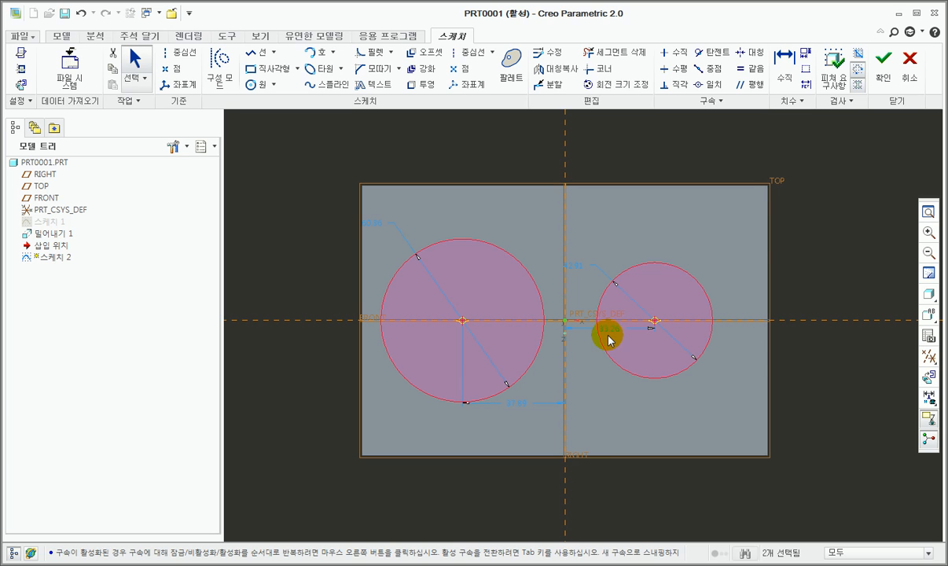
pyautogui.moveTo(609, 330); pyautogui.dragTo(599, 402)
pyautogui.moveTo(612, 336); pyautogui.dragTo(612, 346)
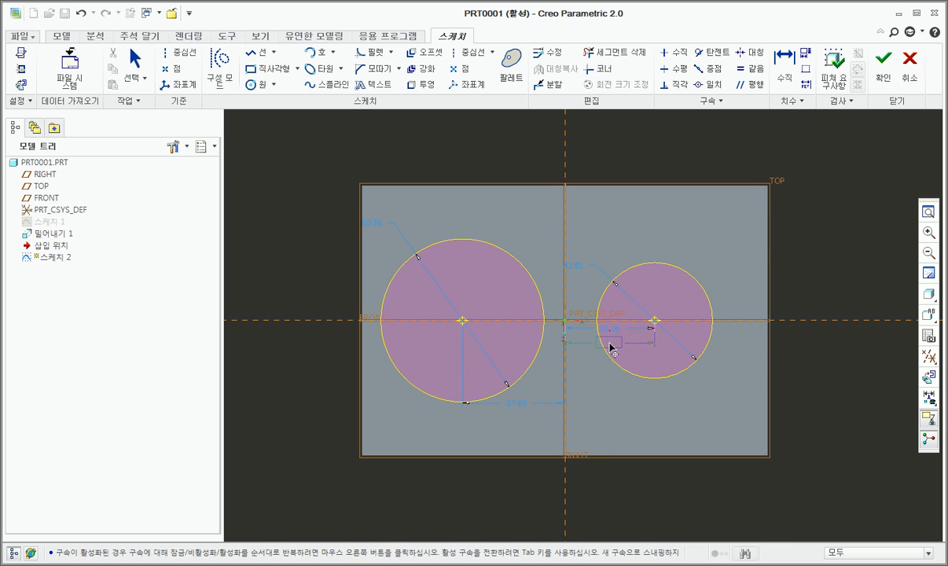
pyautogui.moveTo(603, 402); pyautogui.dragTo(603, 402)
# Step: Set the distance from the vertical reference to 25 mm for the left circle's centre and 40 mm for the right circle's centre
pyautogui.scroll(-3, 538, 418)
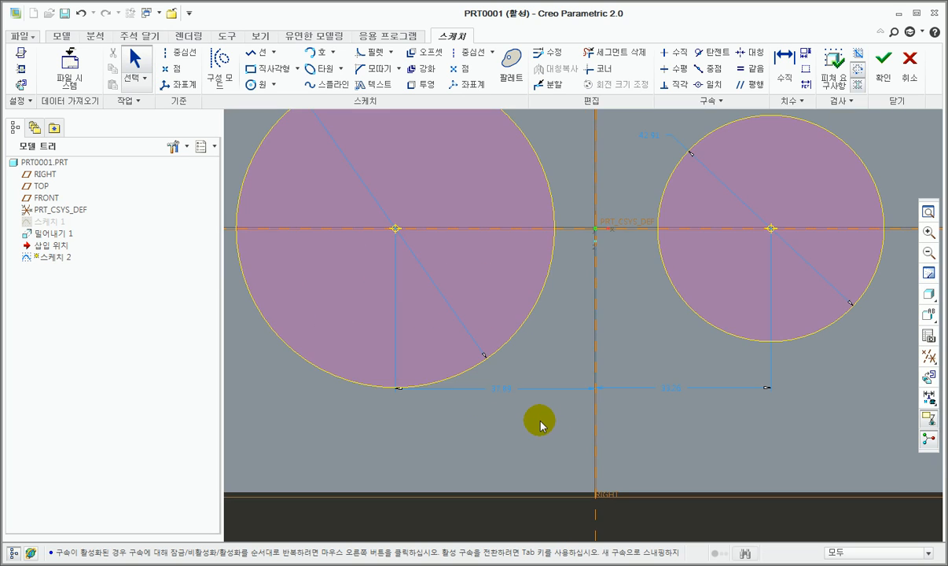
pyautogui.scroll(1, 539, 419)
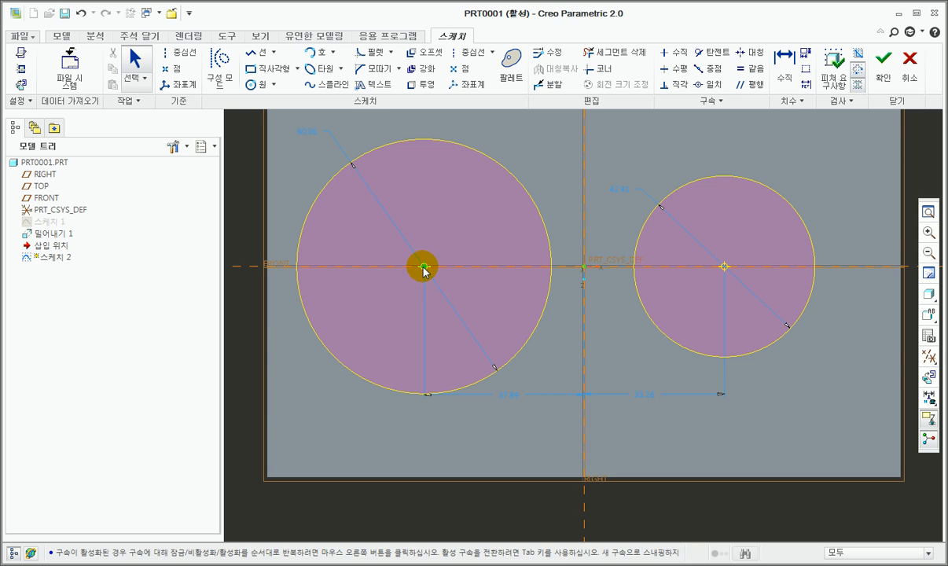
pyautogui.doubleClick(516, 403)
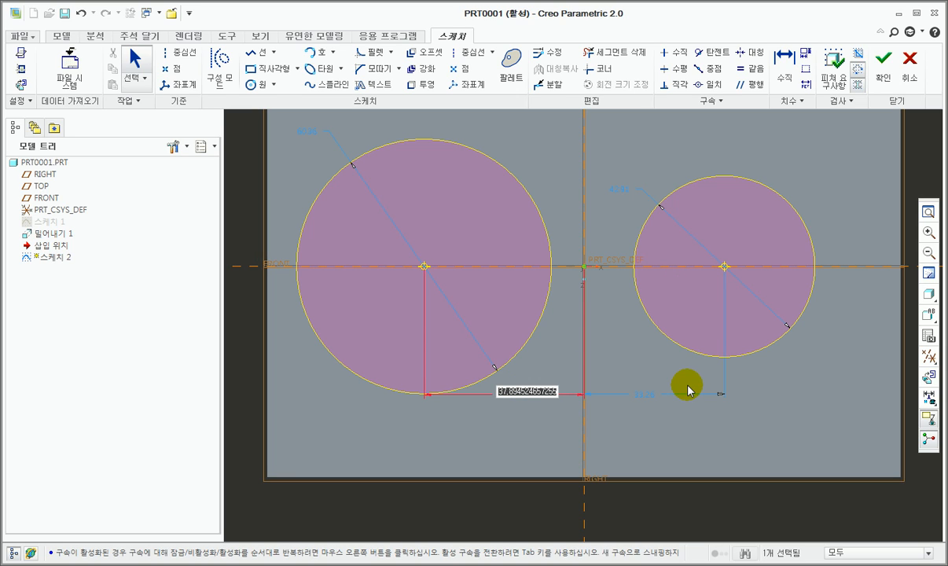
pyautogui.write('25')
pyautogui.press('Return')
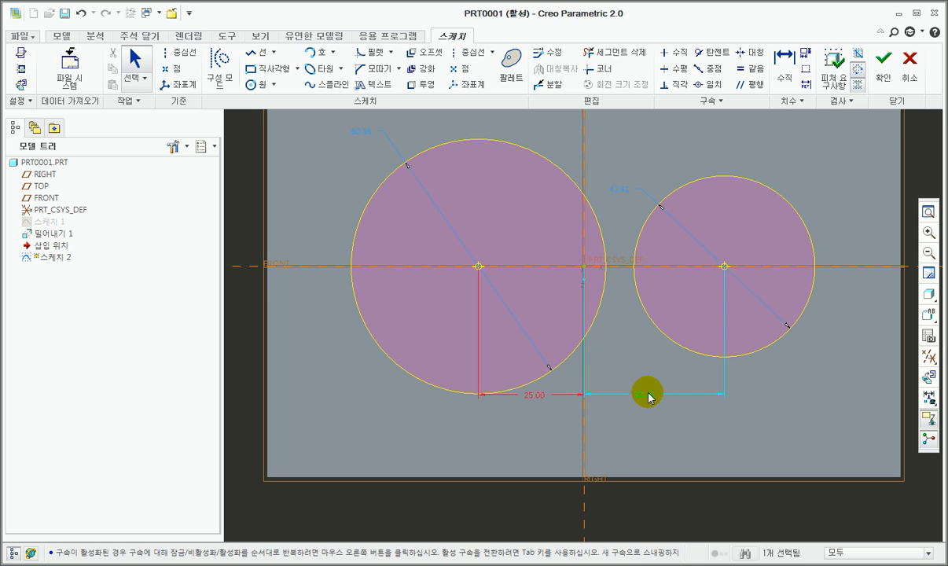
pyautogui.doubleClick(649, 394)
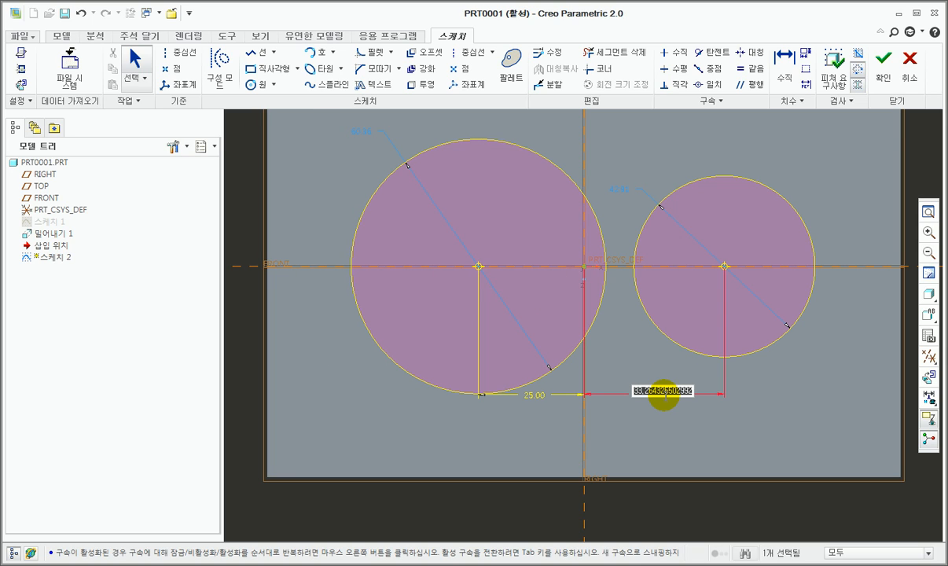
pyautogui.write('40')
pyautogui.press('Return')
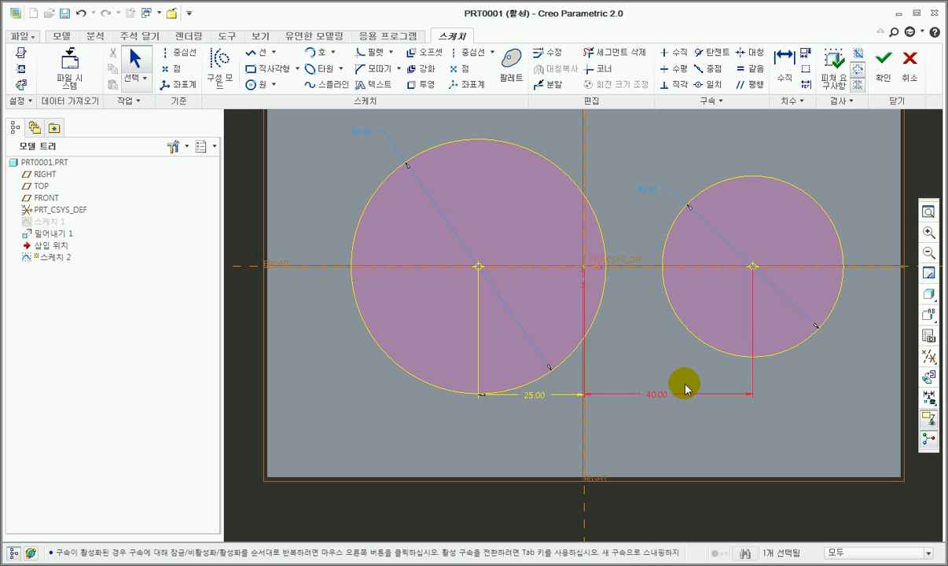
# Step: Set the left circle's diameter to 80 mm and the right circle's diameter to 60 mm
pyautogui.scroll(-1, 564, 380)
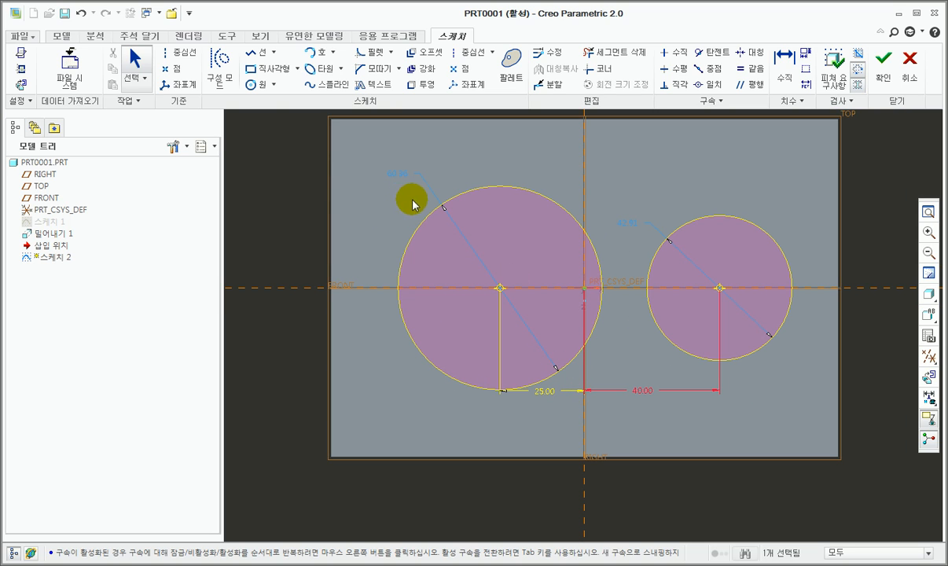
pyautogui.doubleClick(404, 178)
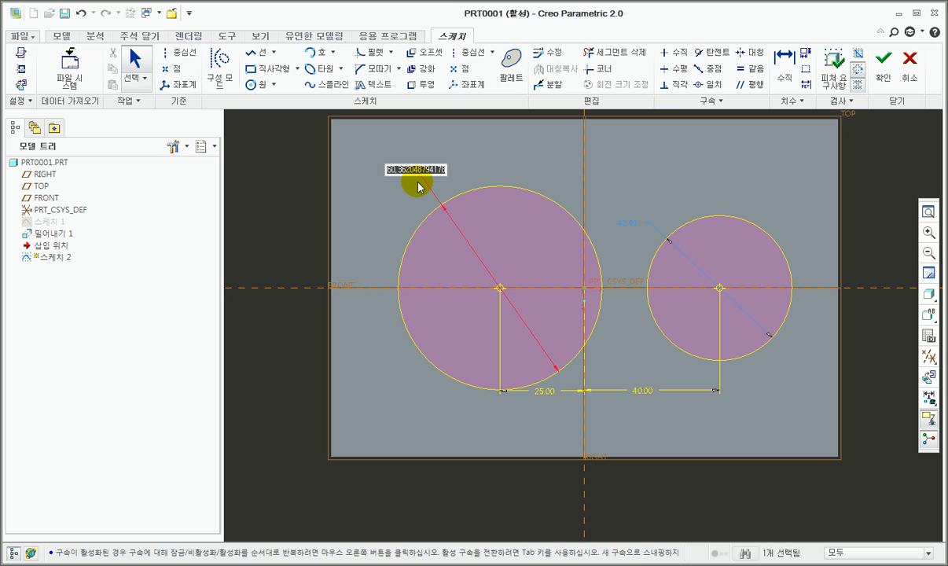
pyautogui.write('80')
pyautogui.press('Return')
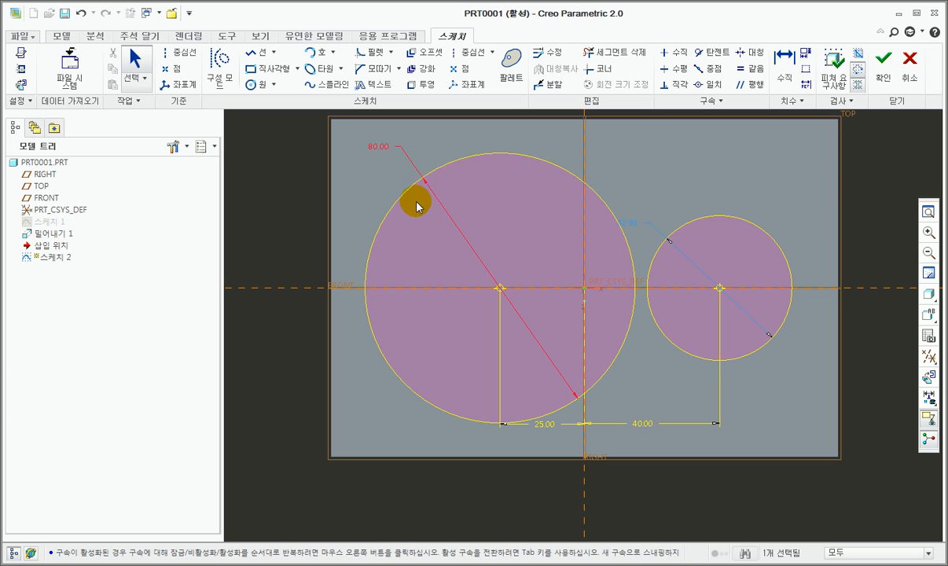
pyautogui.click(629, 226)
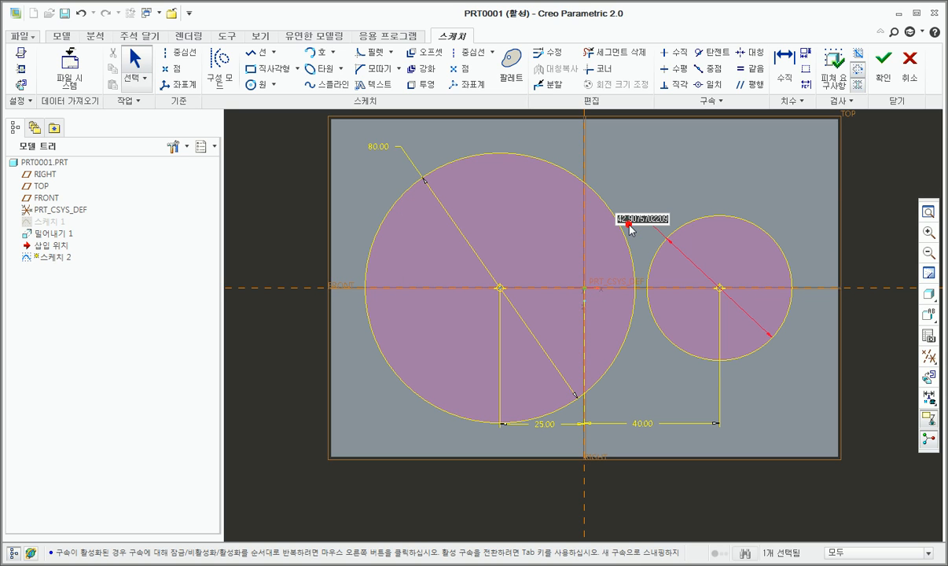
pyautogui.write('60')
pyautogui.press('Return')
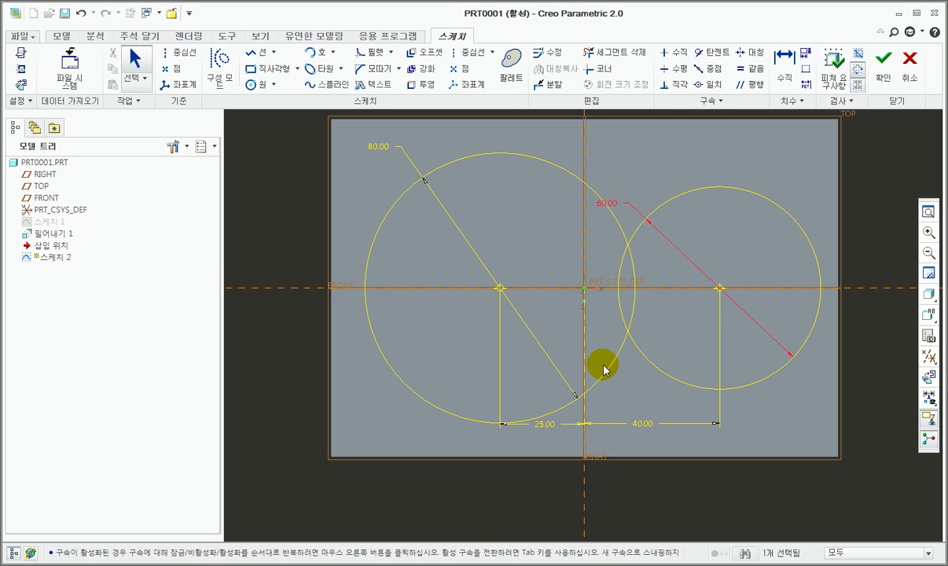
# Step: Connect the two circles with two tangent lines, one along their upper sides and one along their lower sides
pyautogui.click(273, 53)
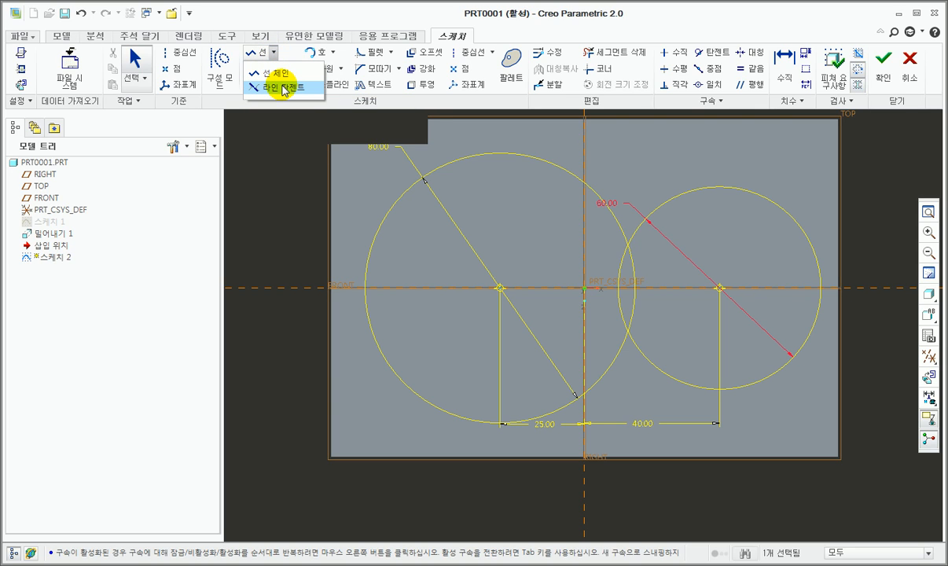
pyautogui.click(284, 88)
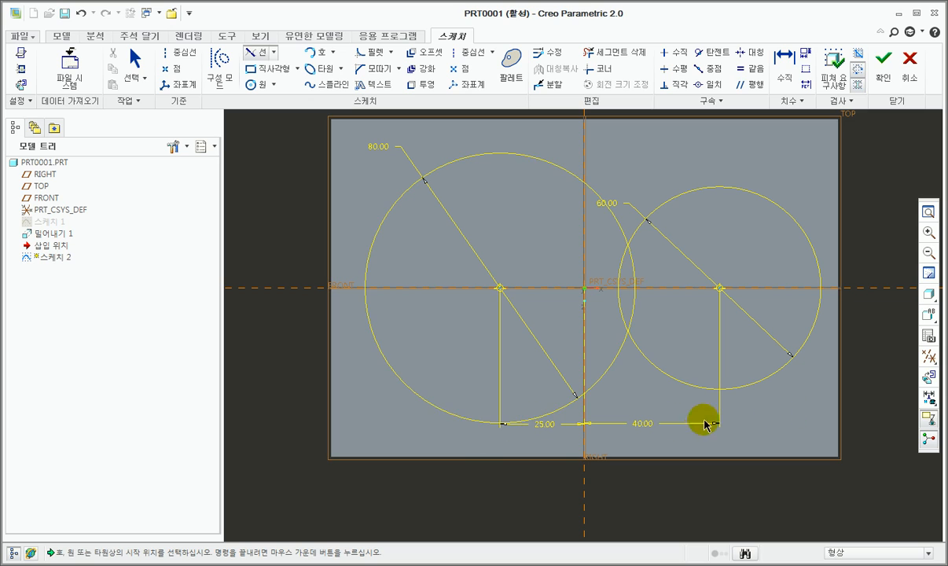
pyautogui.click(523, 161)
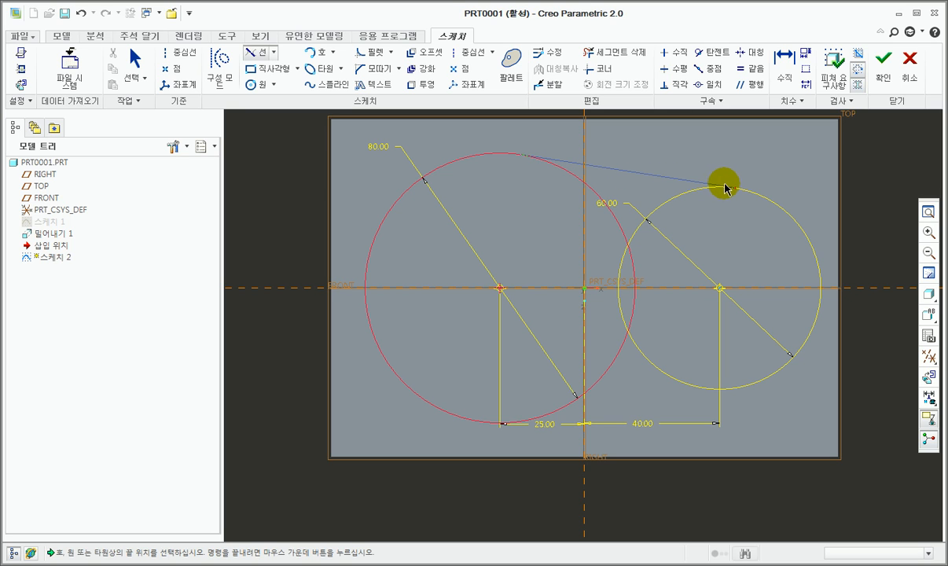
pyautogui.click(725, 187)
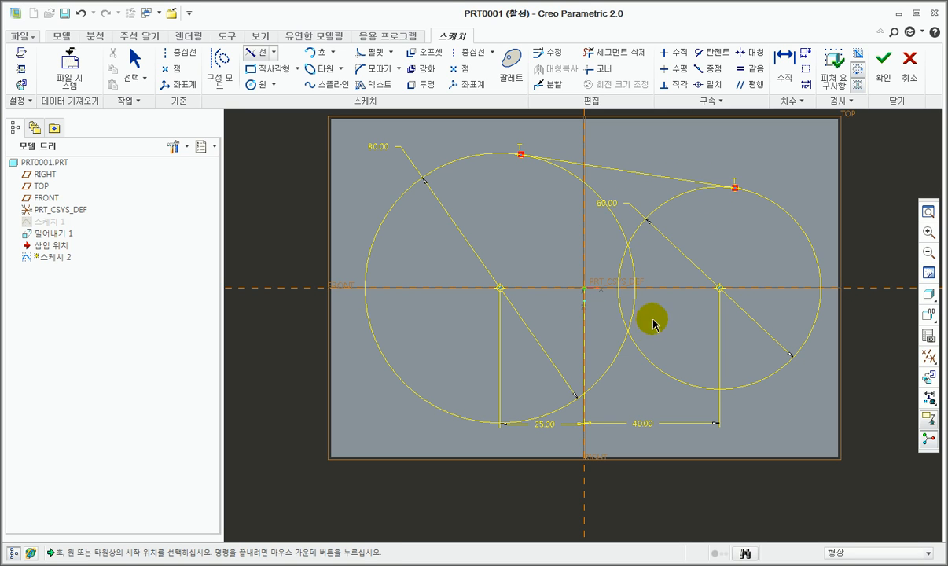
pyautogui.scroll(3, 557, 153)
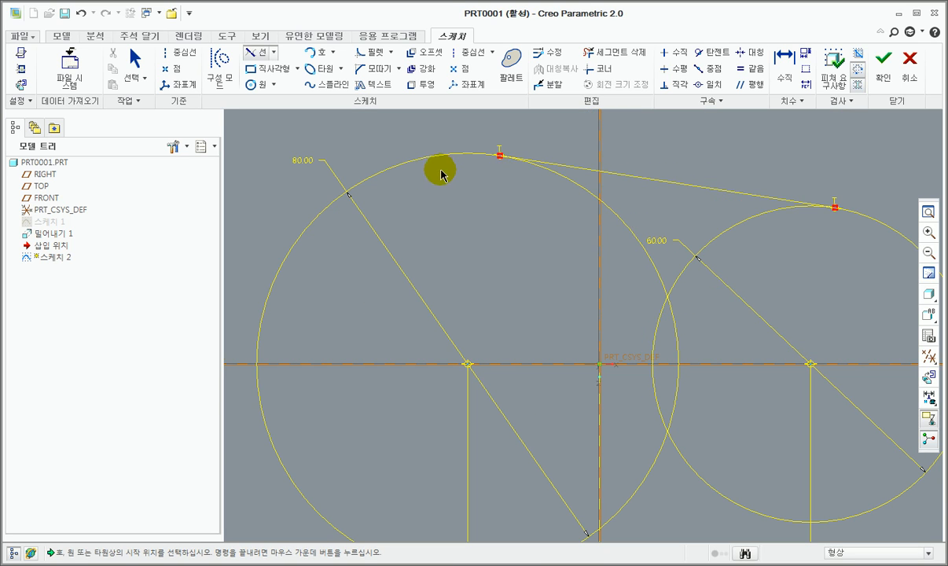
pyautogui.scroll(-2, 442, 175)
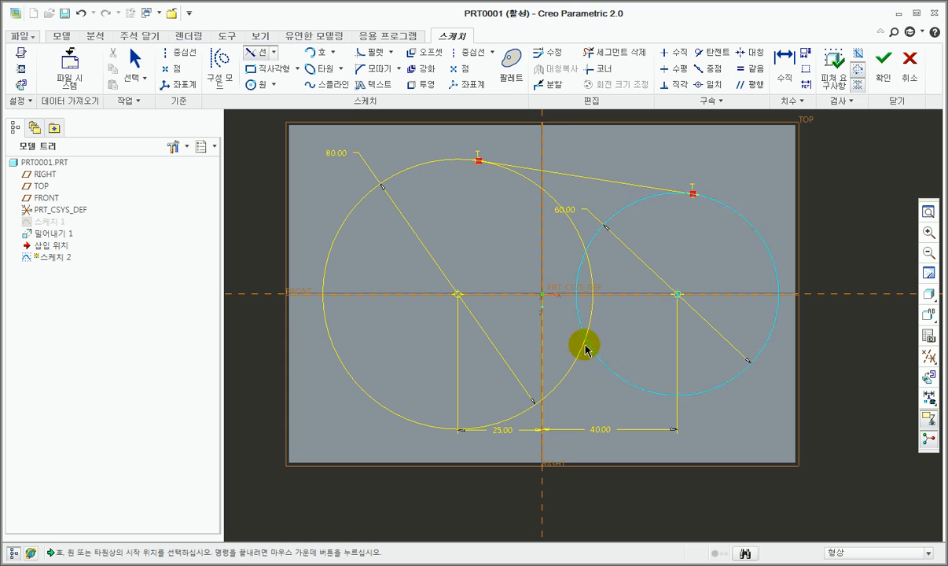
pyautogui.click(496, 425)
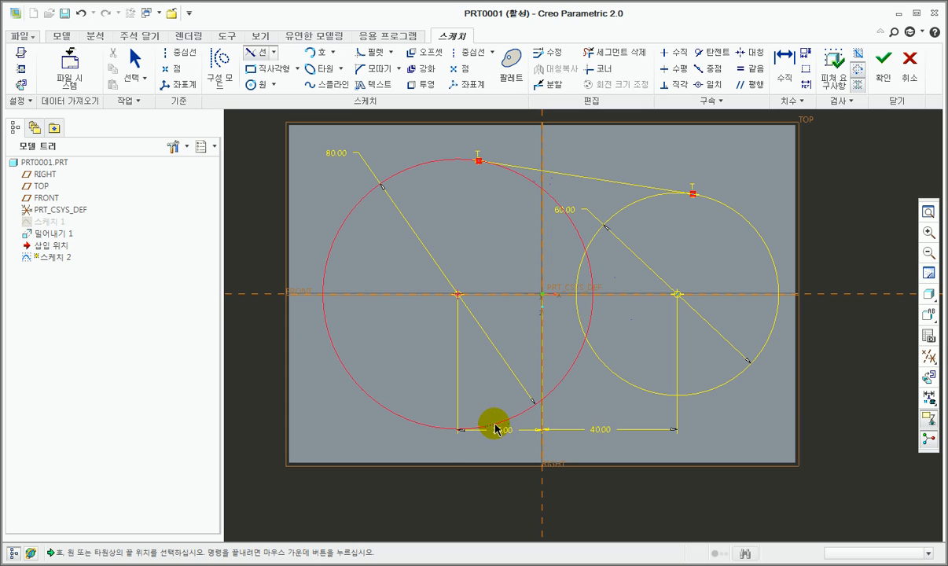
pyautogui.click(693, 395)
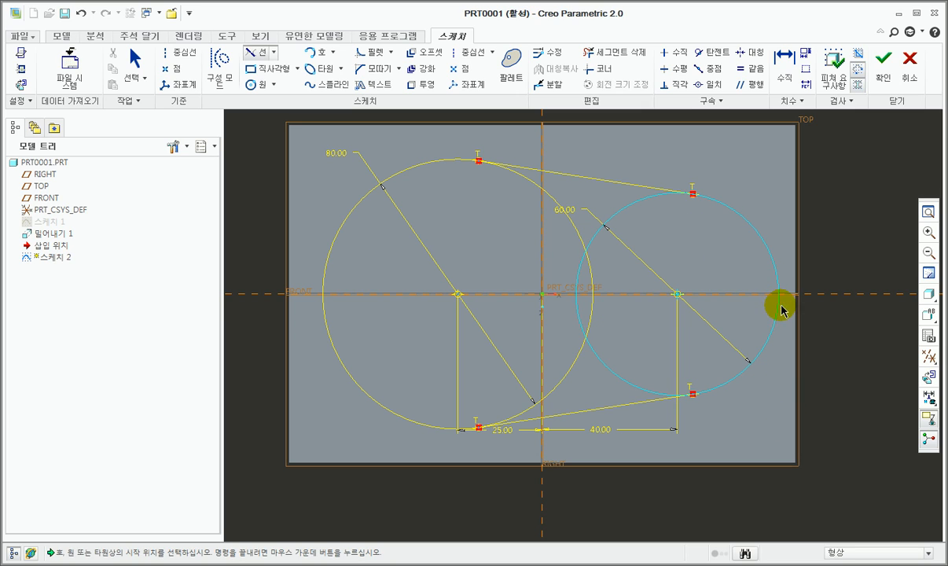
pyautogui.middleClick(832, 250)
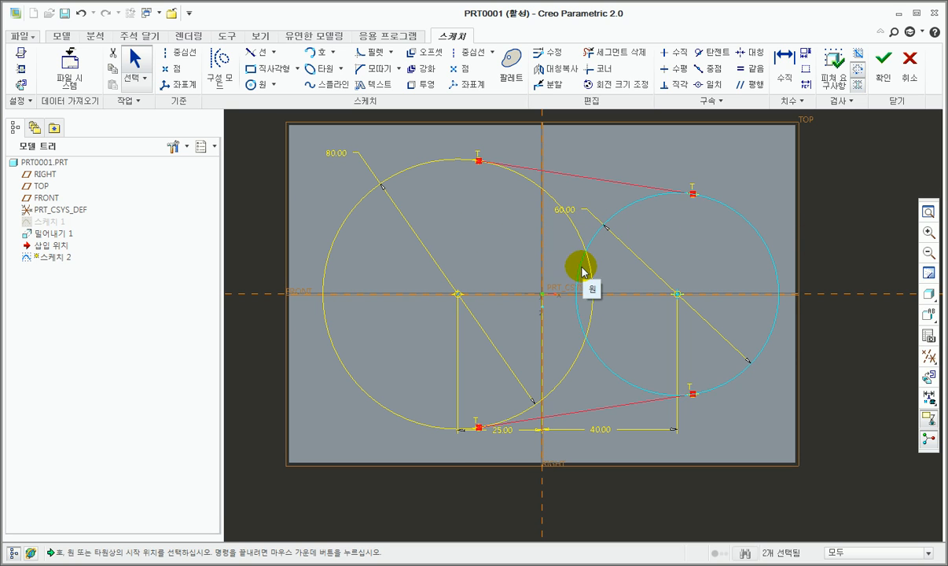
# Step: Trim away the inner arcs of both circles between the tangent lines, leaving one closed outline
pyautogui.scroll(1, 581, 271)
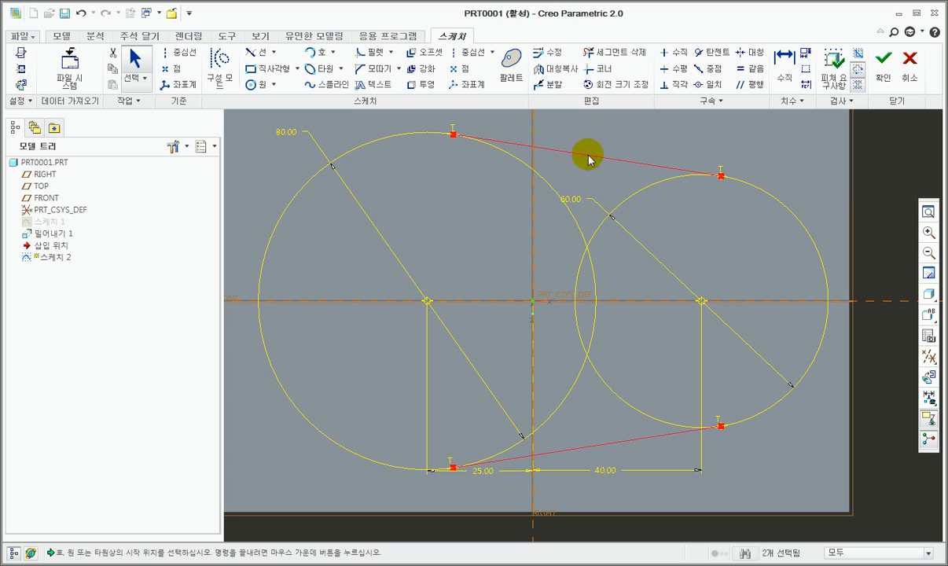
pyautogui.click(621, 53)
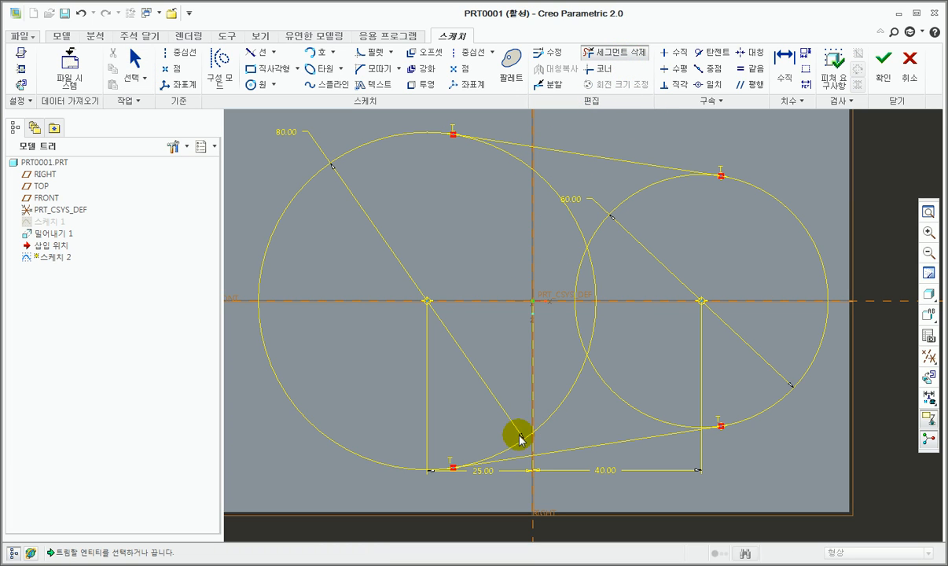
pyautogui.moveTo(511, 445)
pyautogui.mouseDown()
pyautogui.moveTo(628, 358)
pyautogui.moveTo(562, 302)
pyautogui.moveTo(613, 265)
pyautogui.moveTo(590, 214)
pyautogui.moveTo(542, 196)
pyautogui.moveTo(518, 161)
pyautogui.mouseUp()
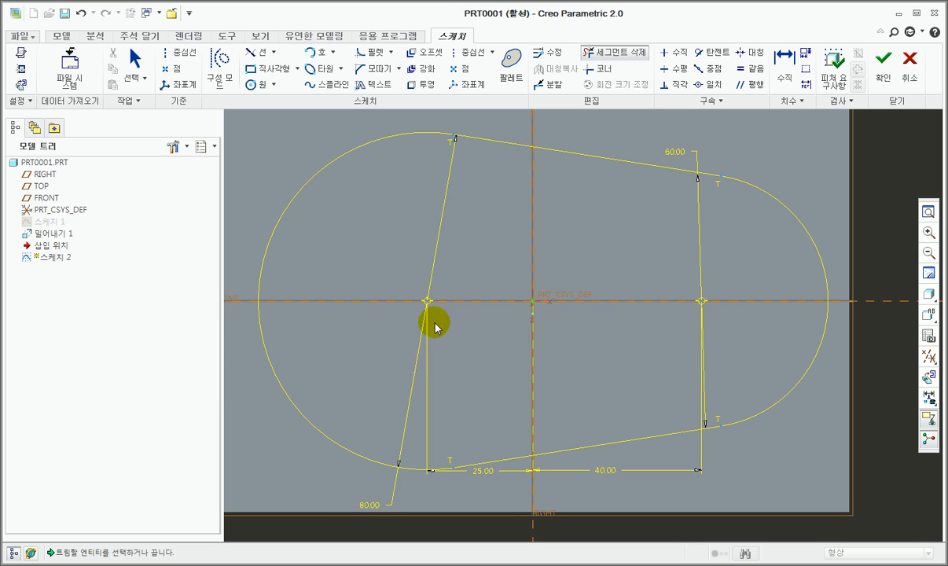
pyautogui.scroll(3, 484, 326)
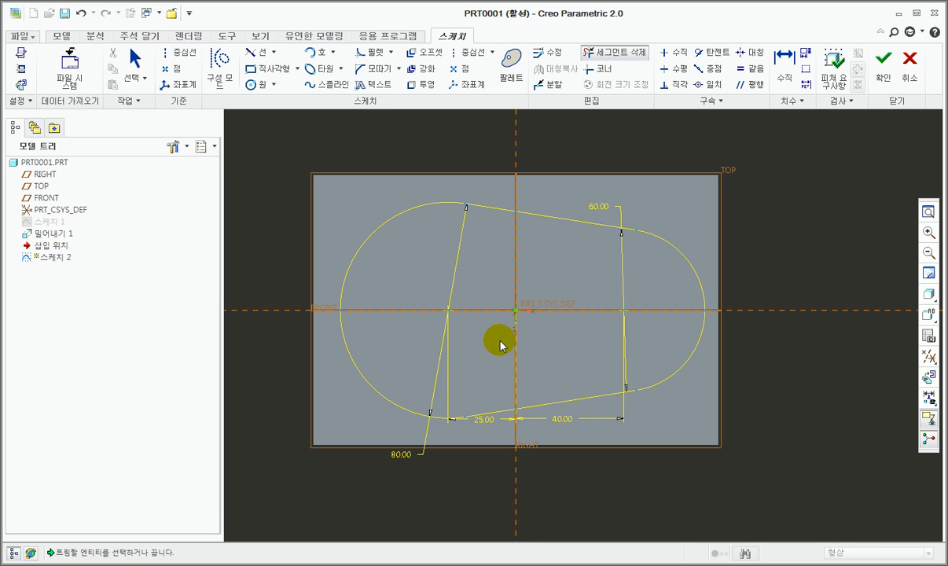
pyautogui.middleClick(546, 351)
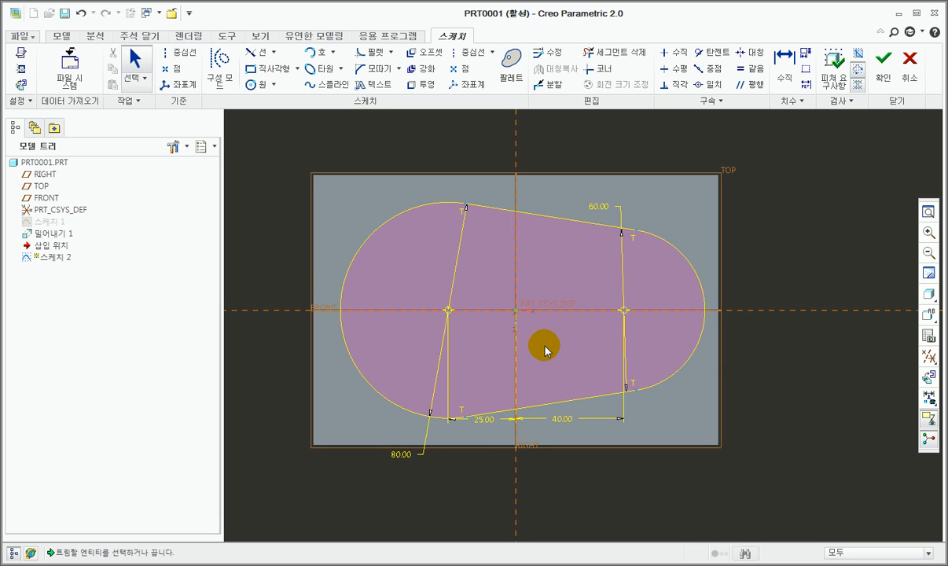
# Step: Reposition the 80 mm diameter dimension beyond the upper part of the left arc and the 60 mm one beyond the right arc
pyautogui.moveTo(401, 453); pyautogui.dragTo(428, 177)
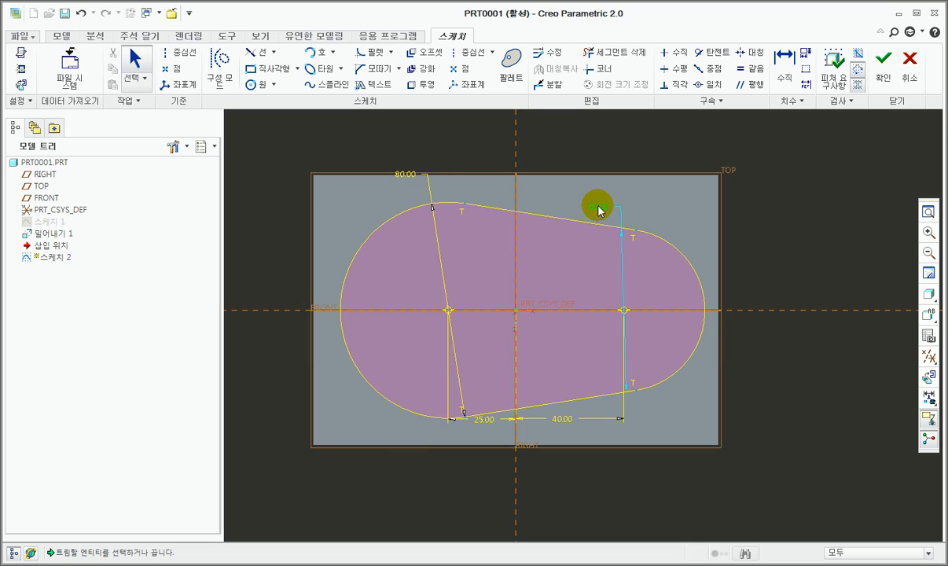
pyautogui.moveTo(598, 207); pyautogui.dragTo(739, 224)
pyautogui.click(724, 290)
pyautogui.moveTo(748, 259); pyautogui.dragTo(748, 260)
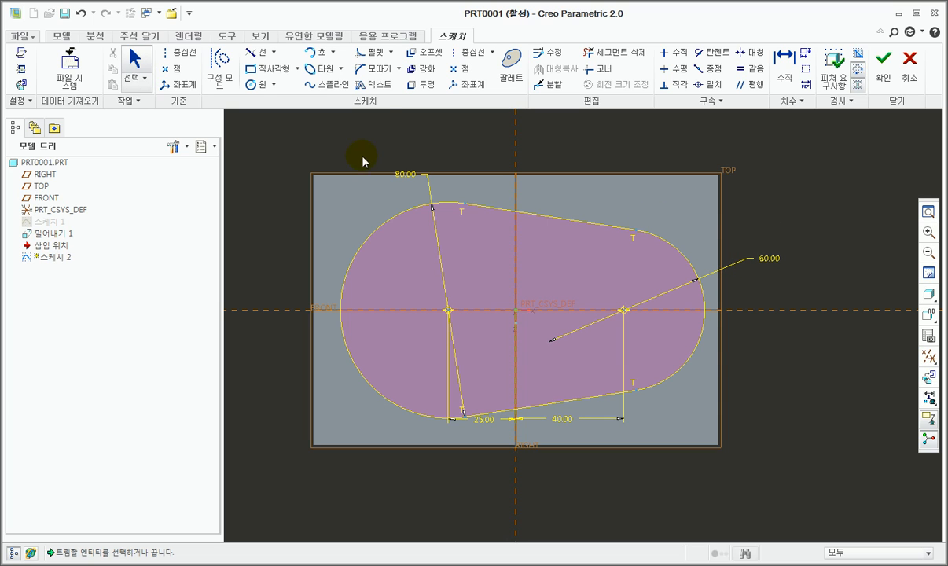
pyautogui.moveTo(403, 175); pyautogui.dragTo(344, 217)
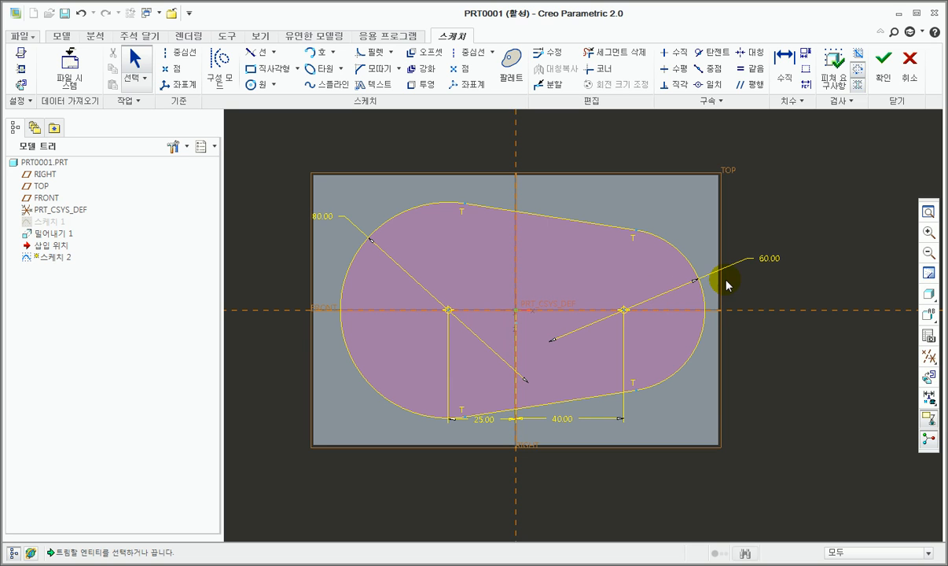
# Step: Finish the outline sketch and extrude it 50 mm upward from the plate's top face
pyautogui.click(883, 69)
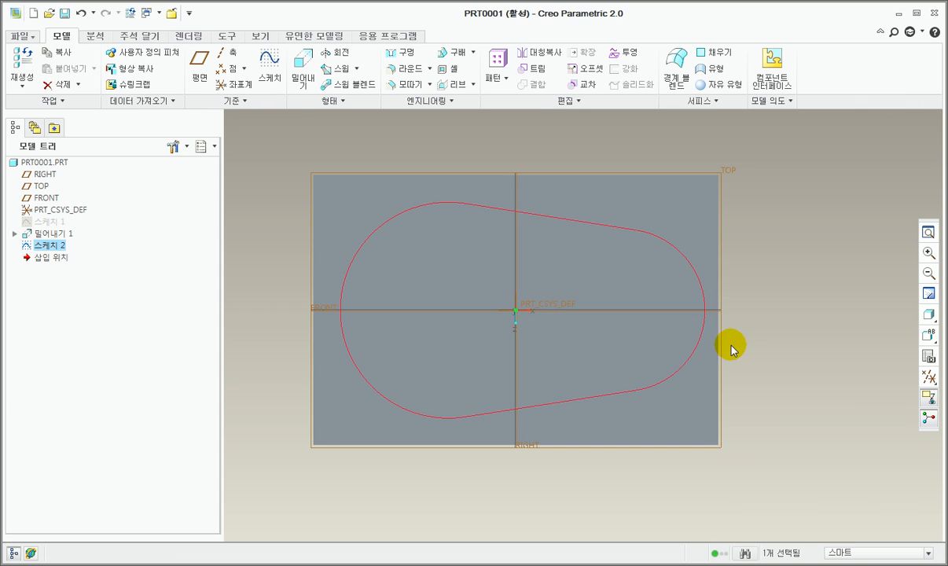
pyautogui.hotkey('ctrl', 'd')
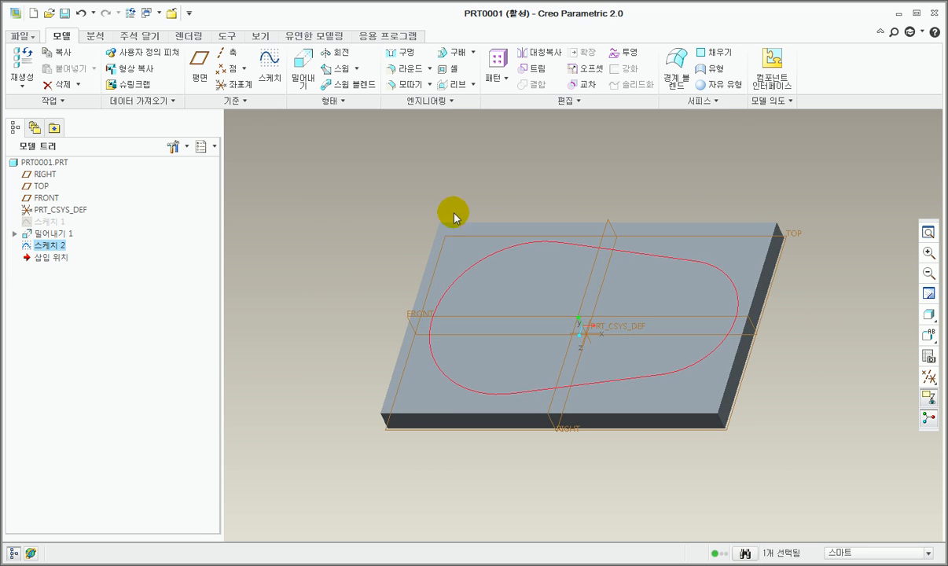
pyautogui.click(305, 88)
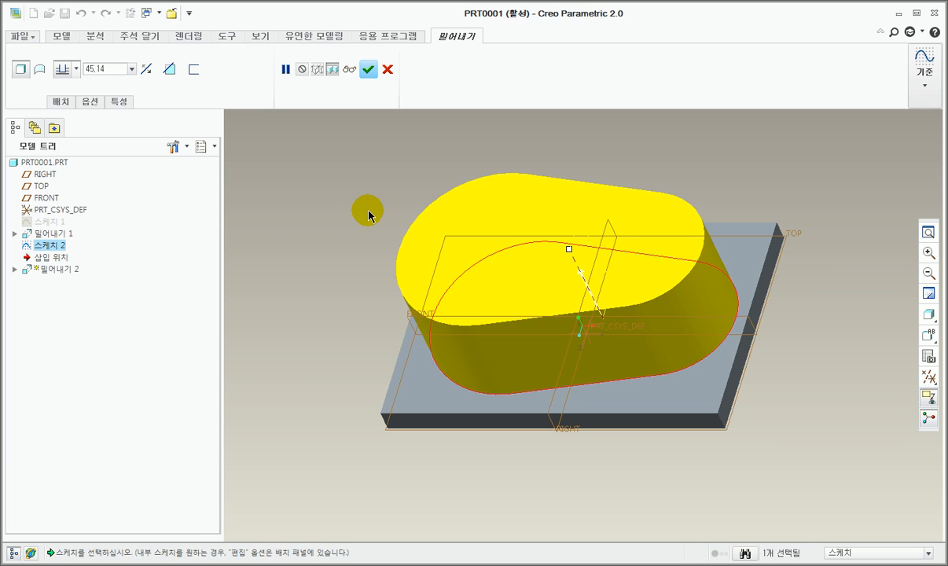
pyautogui.doubleClick(106, 73)
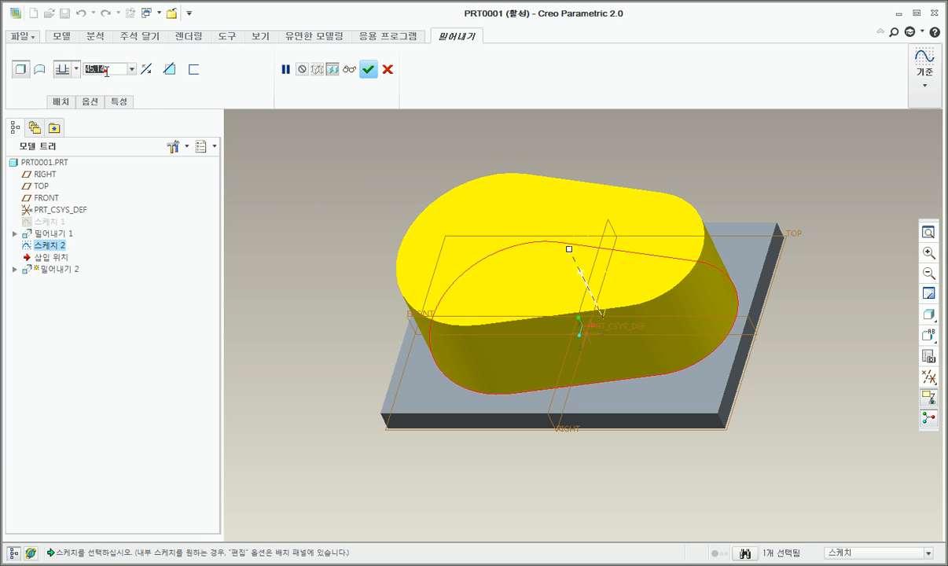
pyautogui.write('50')
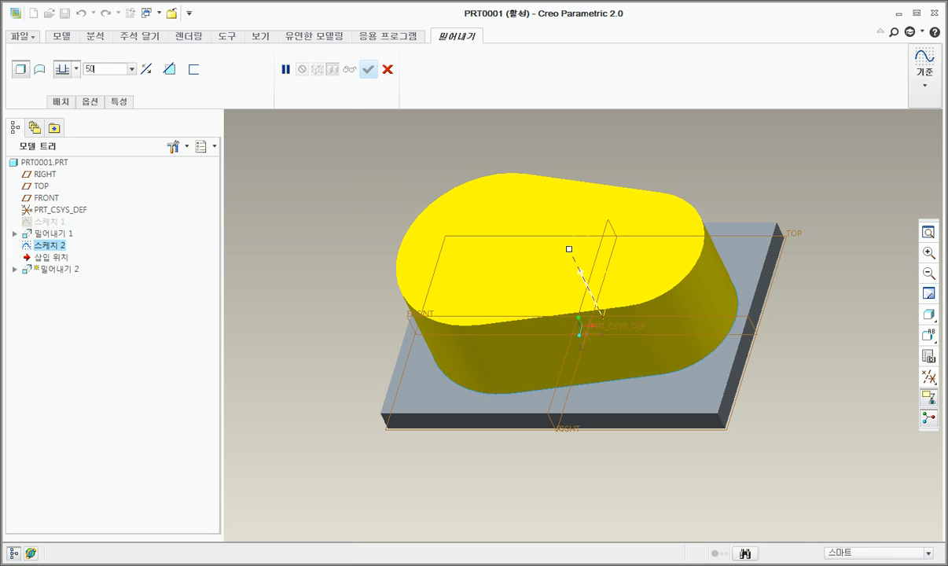
pyautogui.press('Return')
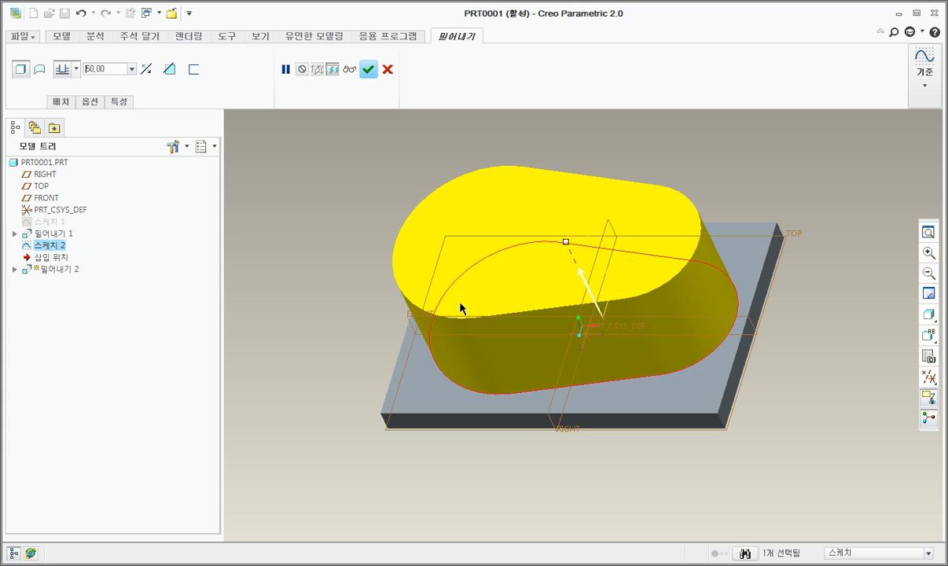
pyautogui.click(106, 75)
pyautogui.click(345, 259)
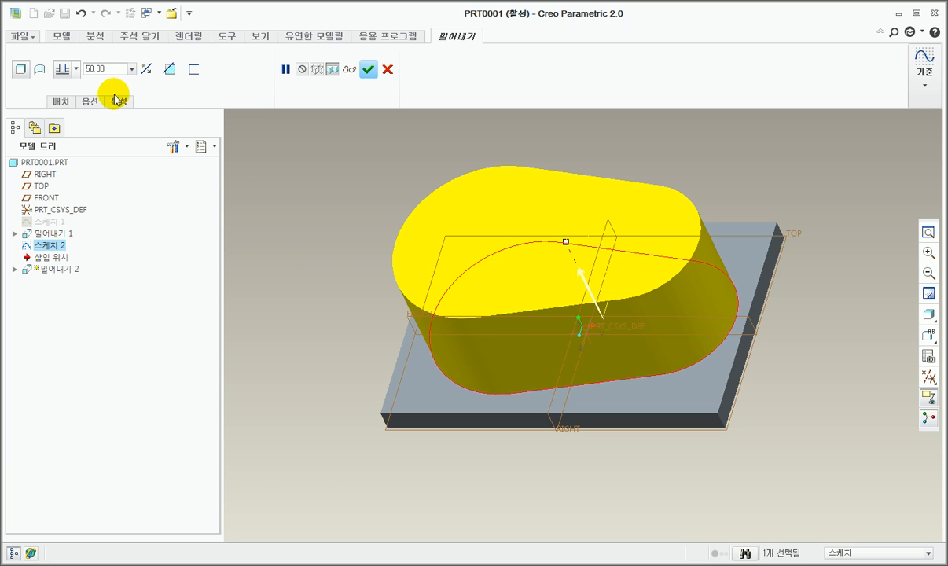
pyautogui.click(368, 69)
# Step: Start a new sketch on the FRONT plane
pyautogui.moveTo(500, 263); pyautogui.dragTo(554, 376, button='middle')
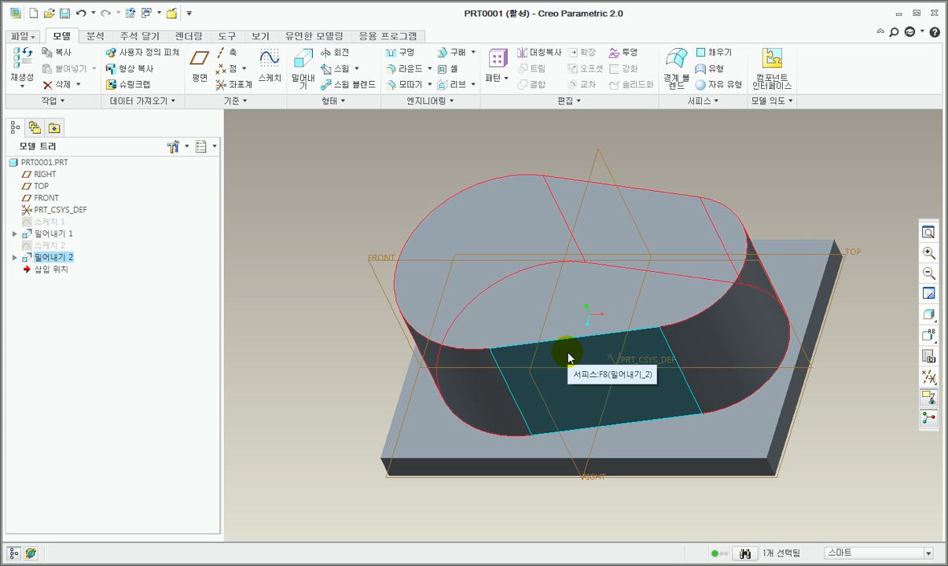
pyautogui.scroll(1, 485, 249)
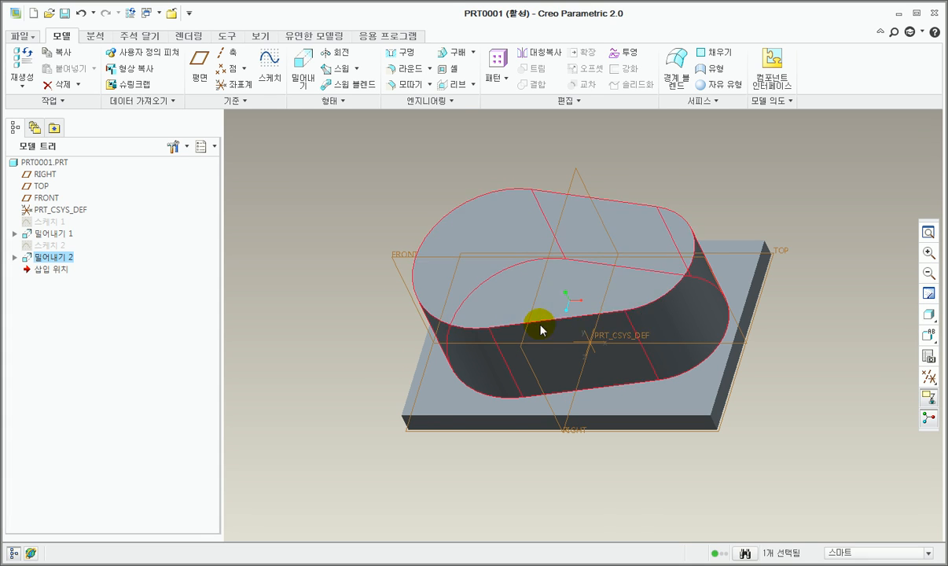
pyautogui.moveTo(444, 387); pyautogui.dragTo(467, 337, button='middle')
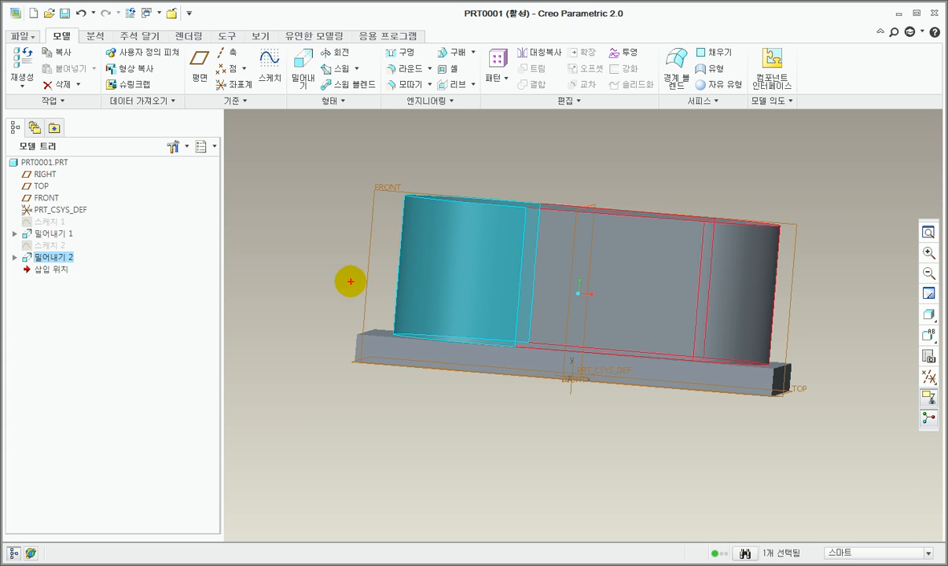
pyautogui.moveTo(456, 254)
pyautogui.mouseDown()
pyautogui.moveTo(621, 255)
pyautogui.moveTo(809, 315)
pyautogui.mouseUp()
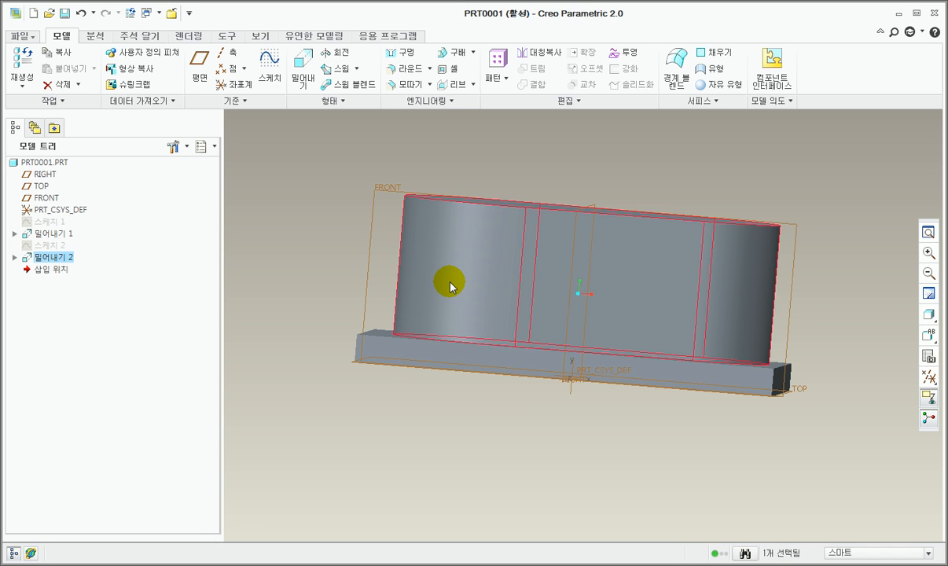
pyautogui.hotkey('ctrl', 'd')
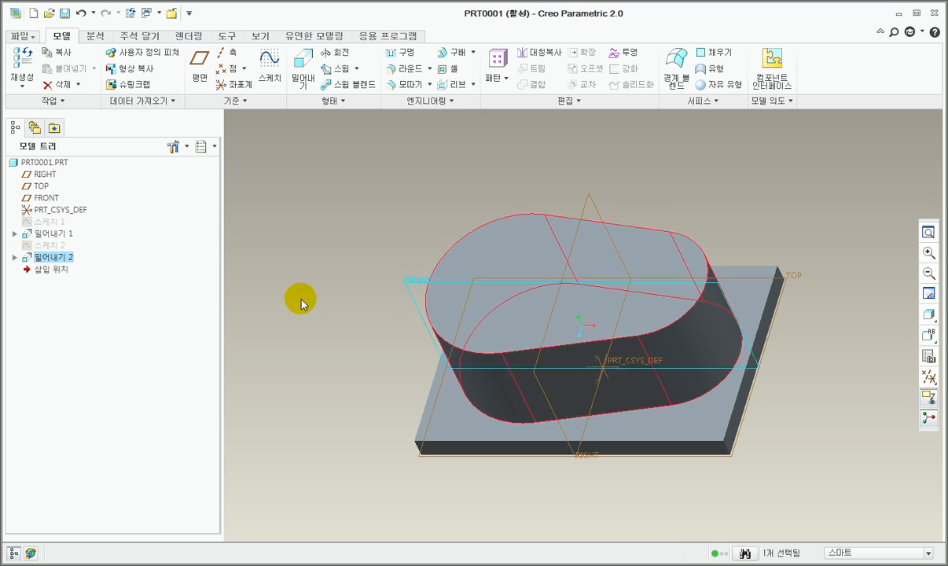
pyautogui.click(414, 284)
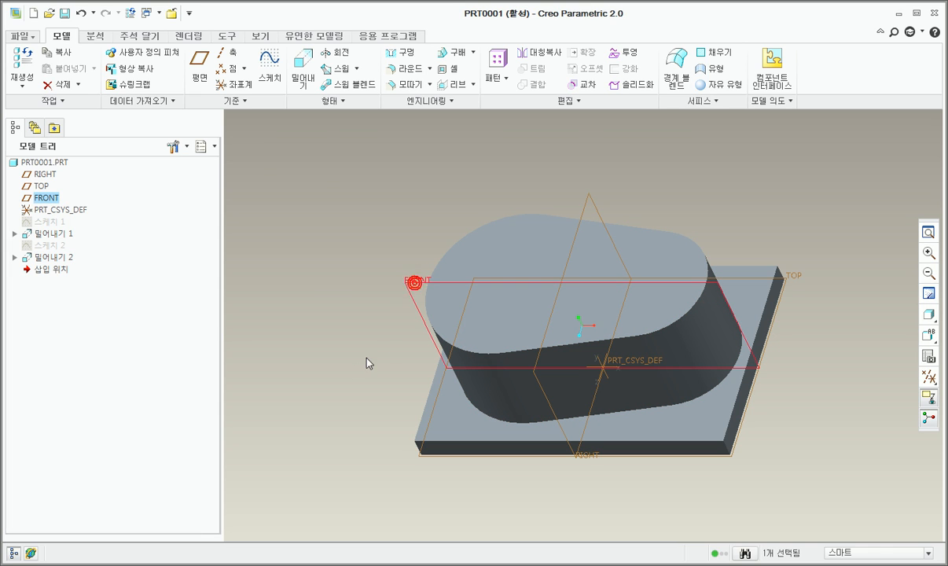
pyautogui.click(268, 81)
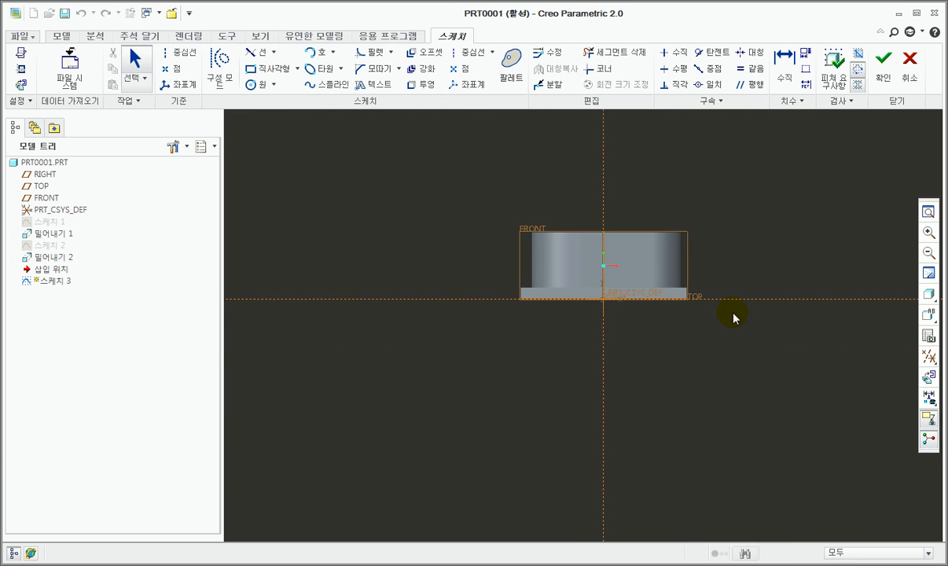
pyautogui.scroll(4, 601, 267)
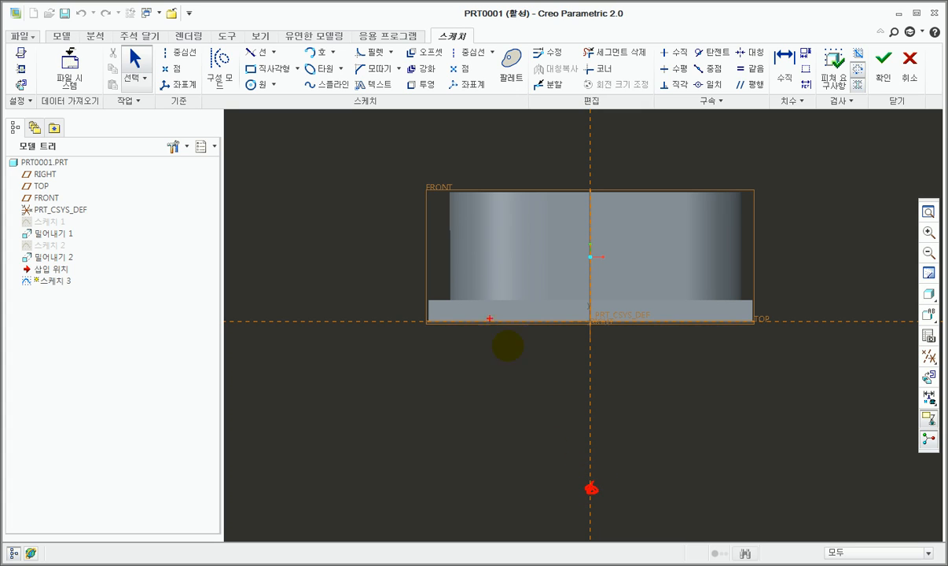
pyautogui.moveTo(397, 271)
pyautogui.mouseDown()
pyautogui.moveTo(575, 220)
pyautogui.moveTo(768, 256)
pyautogui.mouseUp()
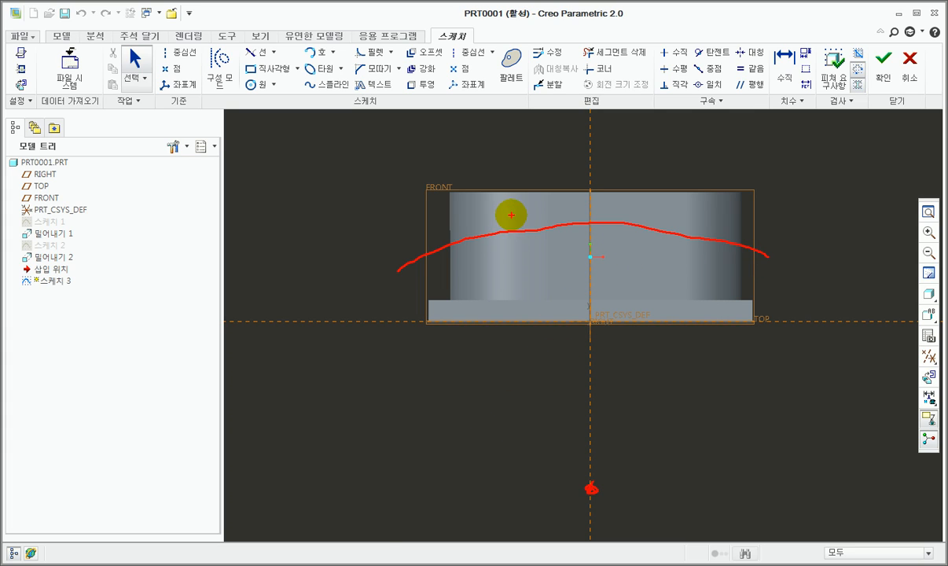
pyautogui.press('Escape')
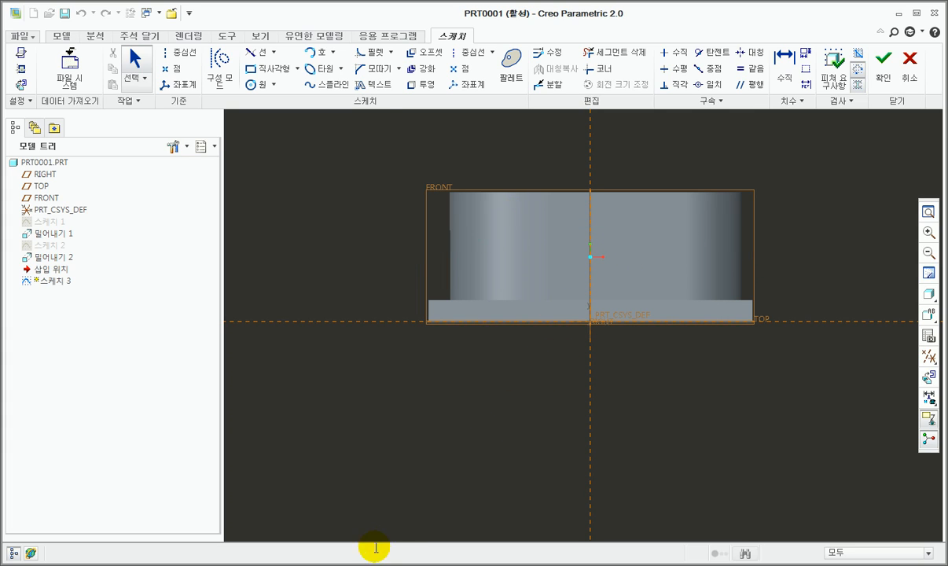
# Step: Sketch a center-and-ends arc of about 112 mm radius, centered on the vertical reference about 44 mm below TOP, with level ends about 28 mm above TOP
pyautogui.click(332, 52)
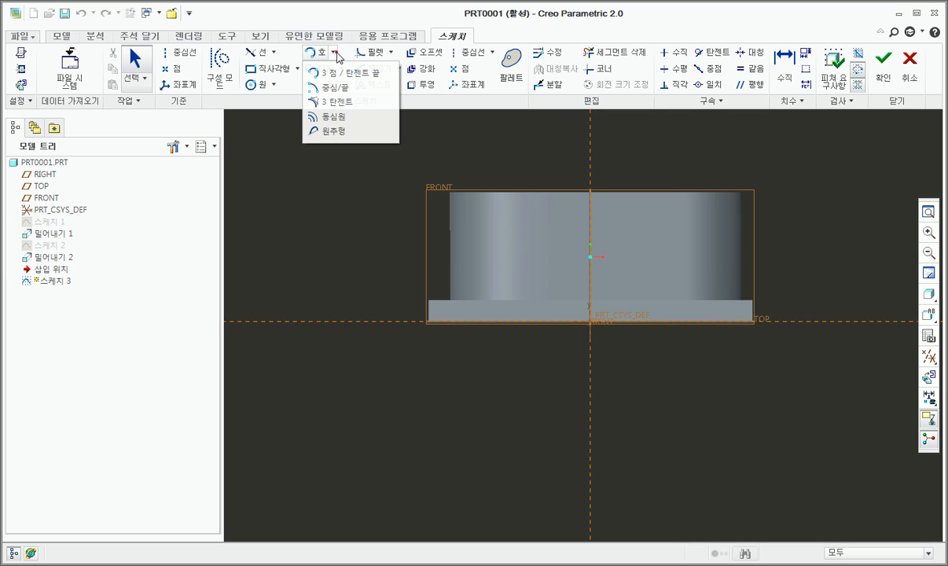
pyautogui.click(337, 92)
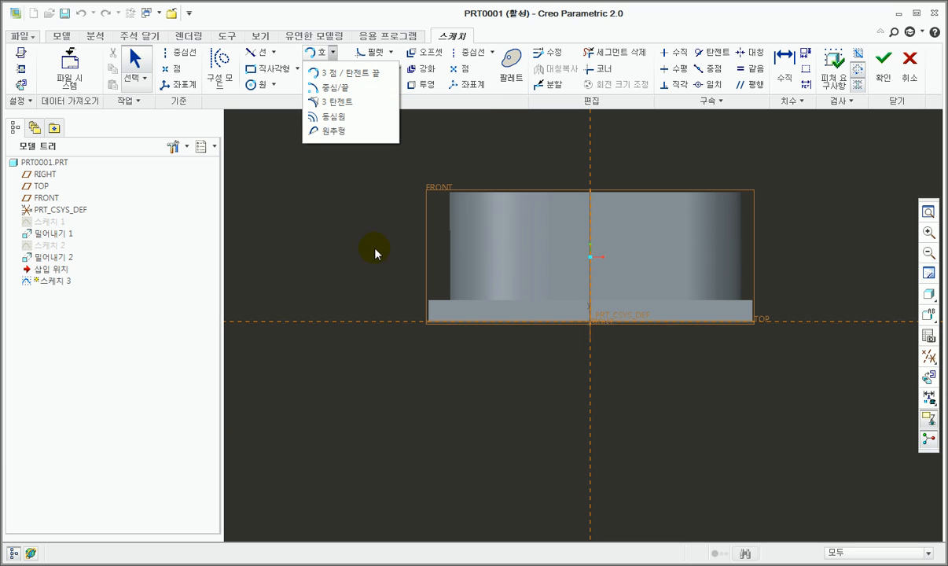
pyautogui.click(335, 90)
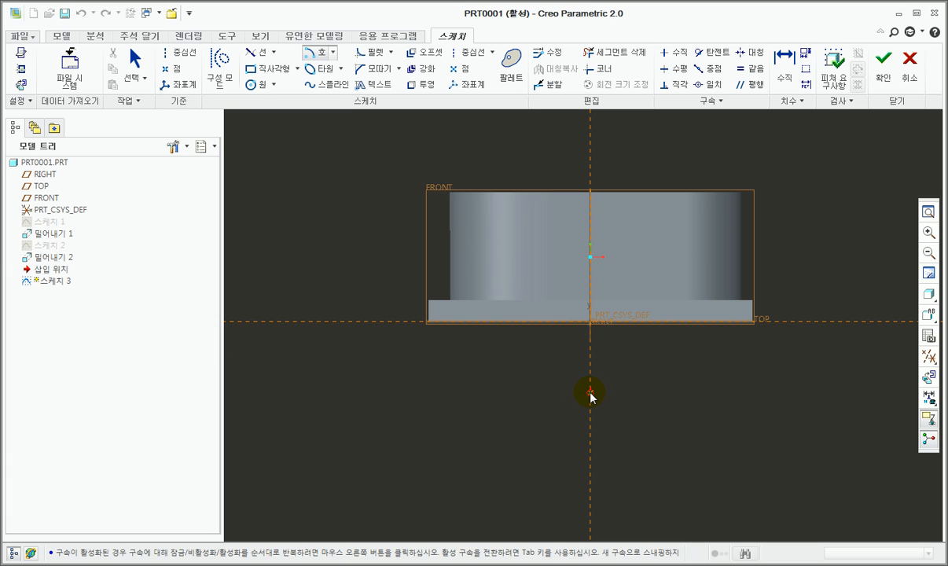
pyautogui.click(590, 417)
pyautogui.click(774, 260)
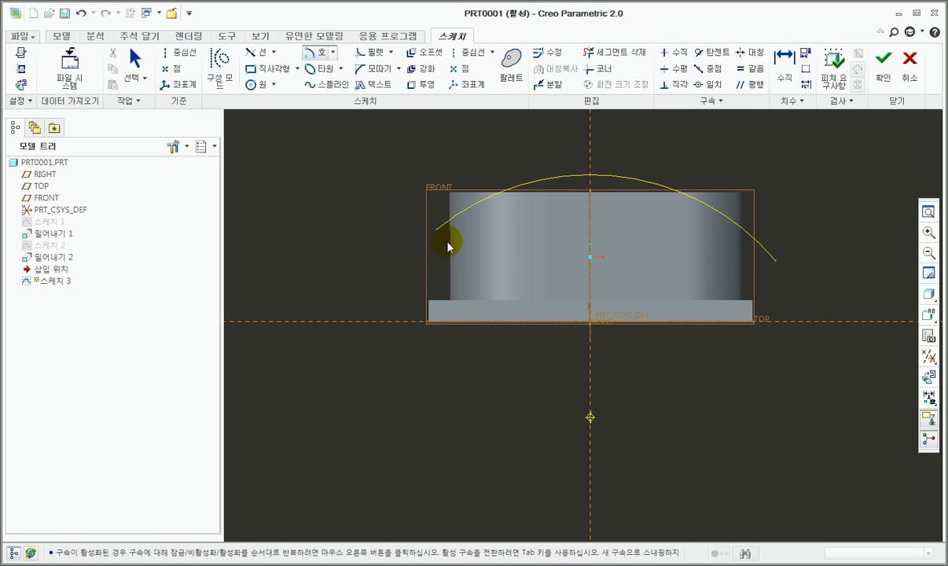
pyautogui.click(405, 260)
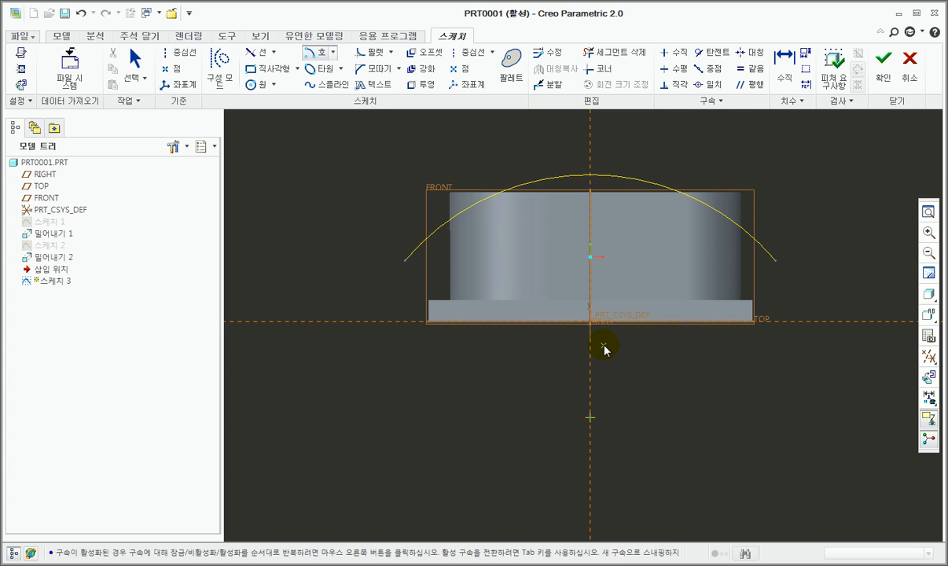
pyautogui.middleClick(678, 385)
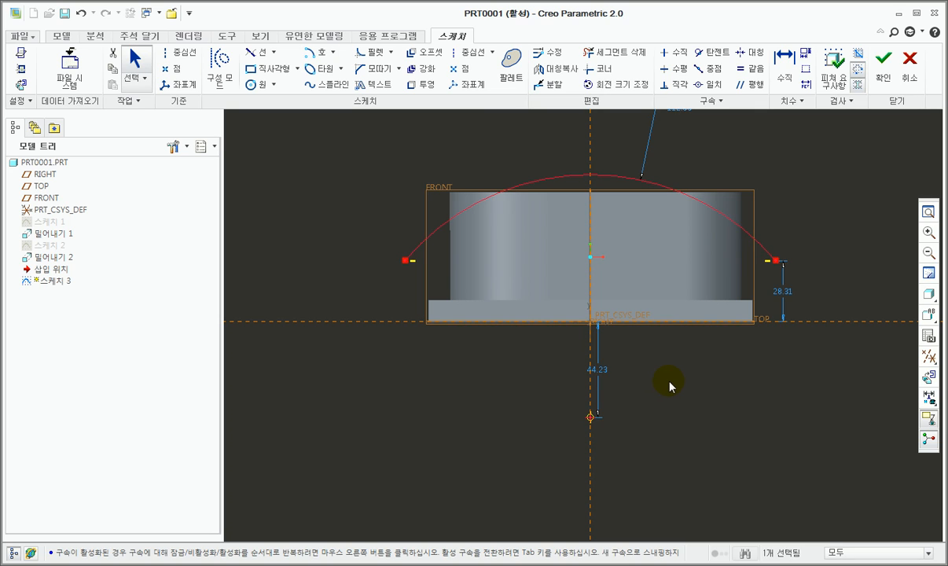
pyautogui.scroll(-2, 566, 372)
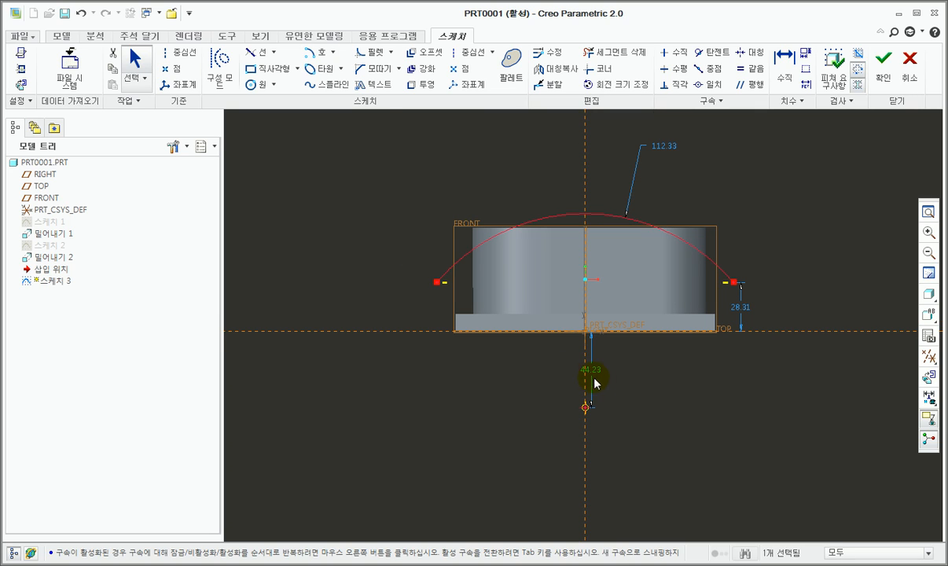
pyautogui.scroll(1, 597, 310)
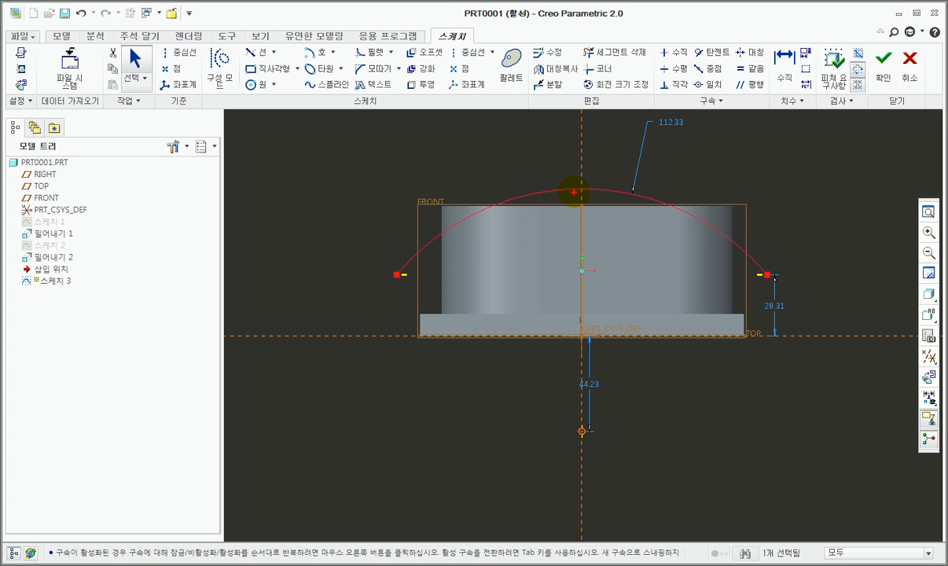
pyautogui.moveTo(679, 134); pyautogui.dragTo(669, 148)
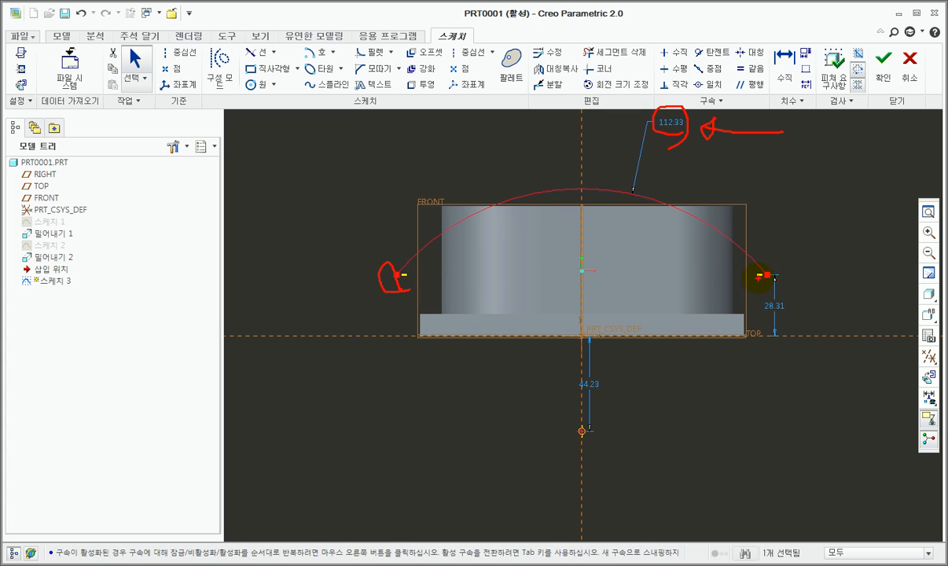
pyautogui.moveTo(575, 187)
pyautogui.mouseDown()
pyautogui.moveTo(567, 189)
pyautogui.moveTo(870, 191)
pyautogui.mouseUp()
pyautogui.moveTo(801, 348); pyautogui.dragTo(799, 200)
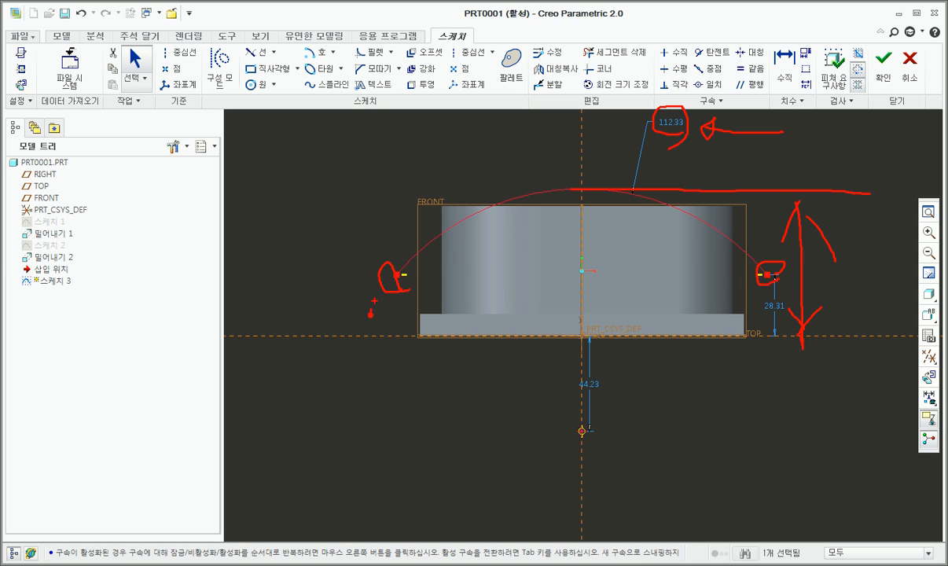
pyautogui.moveTo(681, 135)
pyautogui.mouseDown()
pyautogui.moveTo(661, 133)
pyautogui.moveTo(689, 148)
pyautogui.moveTo(667, 149)
pyautogui.mouseUp()
pyautogui.press('e')
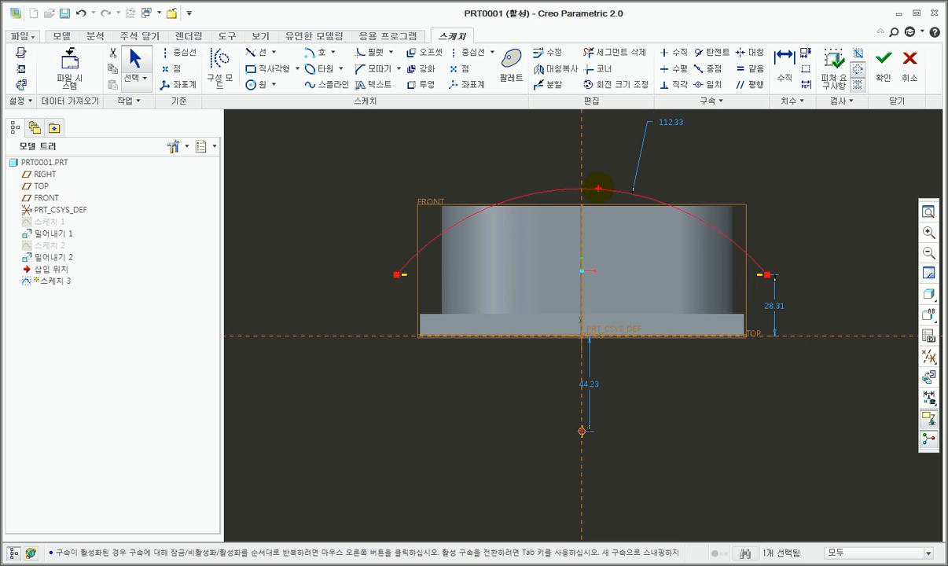
pyautogui.press('Escape')
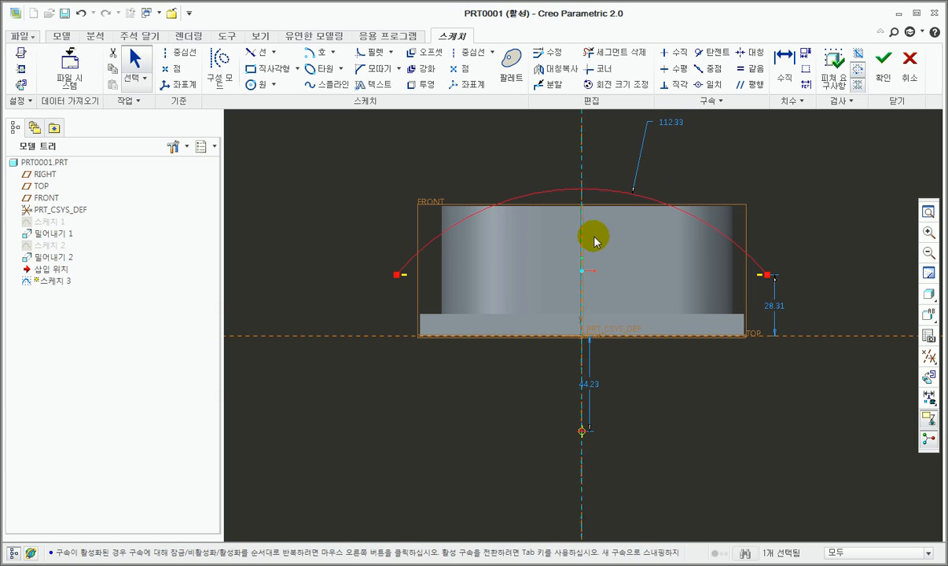
# Step: Dimension the height from the horizontal reference to the arc's highest point and set it to 40 mm
pyautogui.click(785, 69)
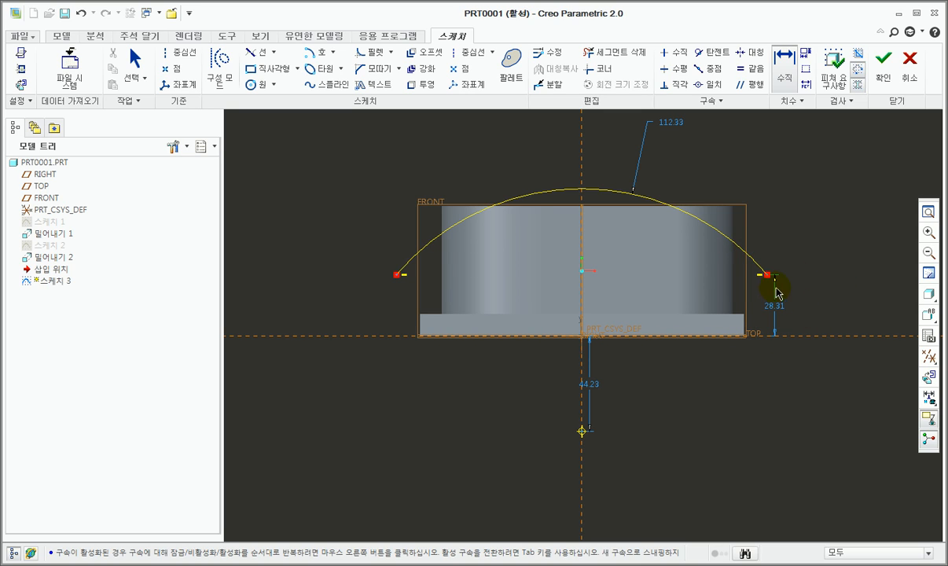
pyautogui.click(645, 198)
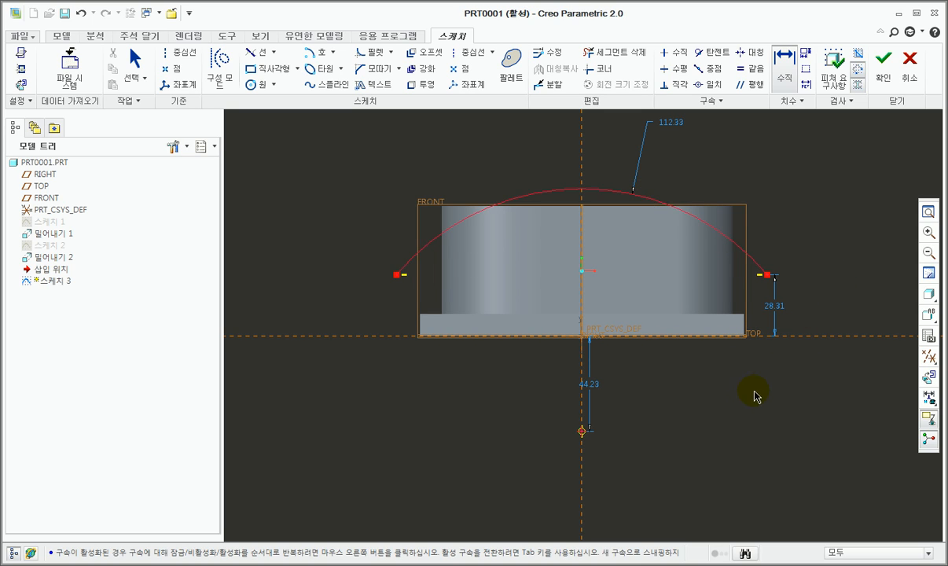
pyautogui.click(800, 343)
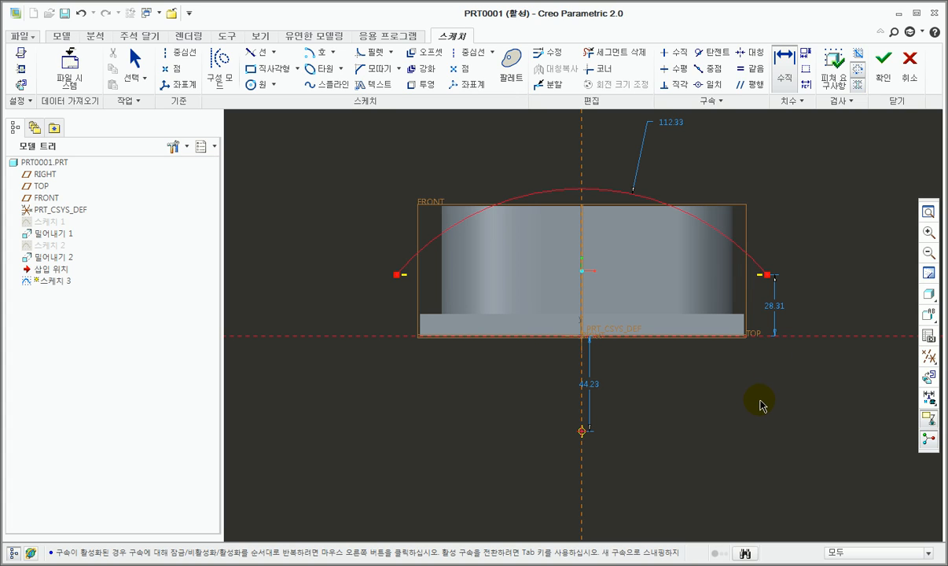
pyautogui.middleClick(827, 261)
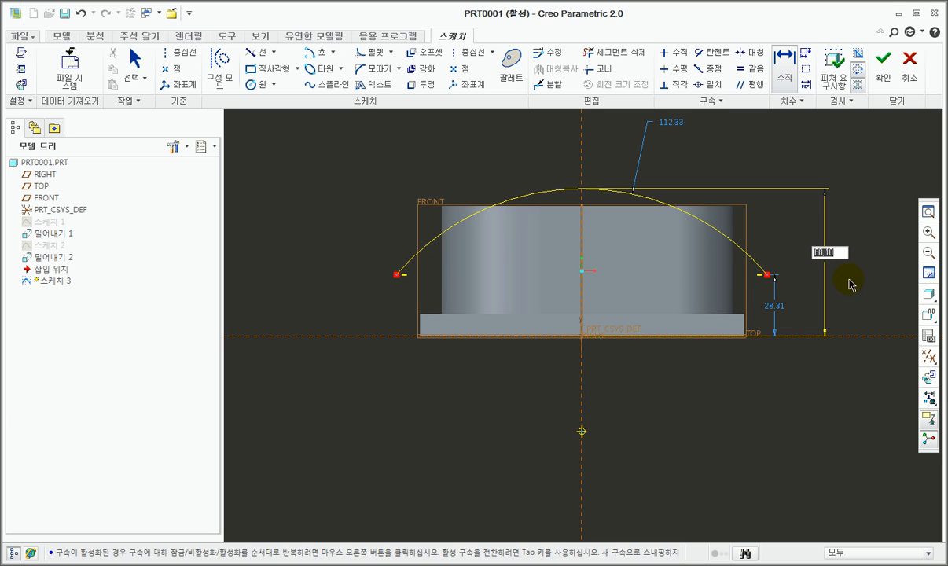
pyautogui.scroll(-5, 554, 196)
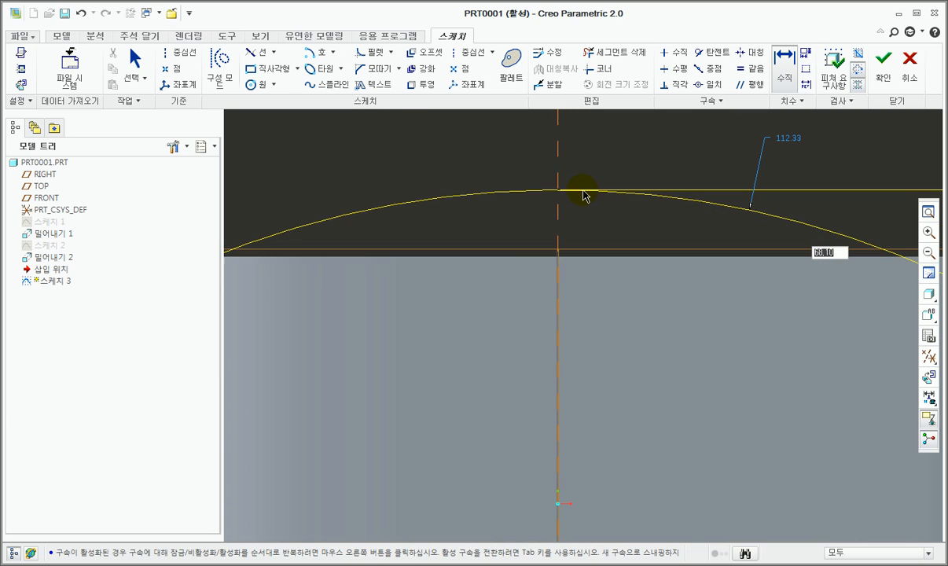
pyautogui.scroll(5, 474, 192)
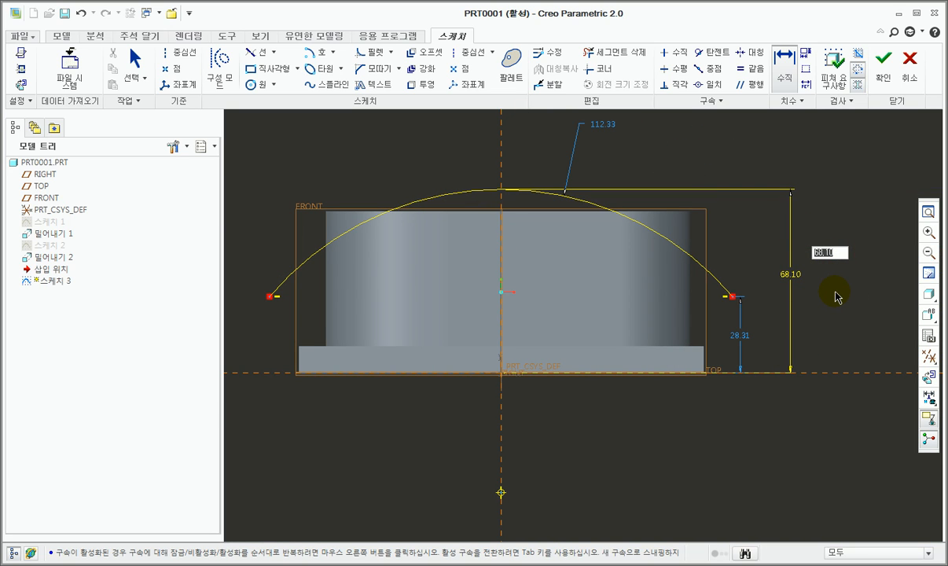
pyautogui.write('40')
pyautogui.press('Return')
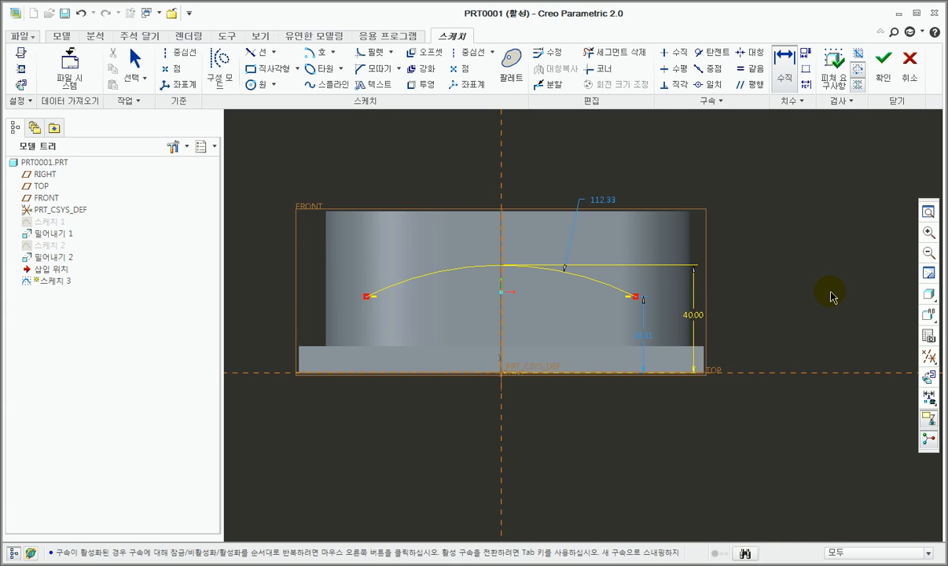
# Step: Set the arc's radius to 250 mm
pyautogui.middleClick(831, 297)
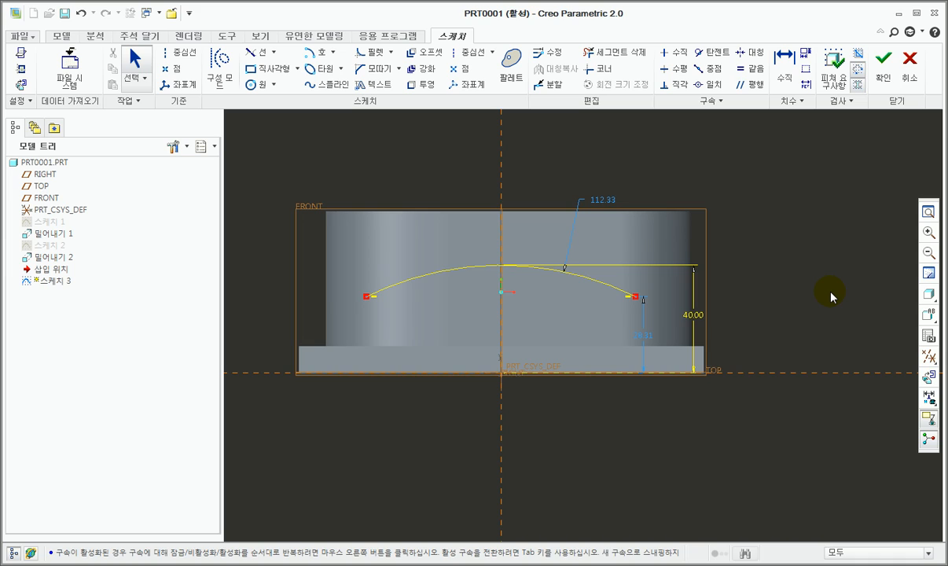
pyautogui.scroll(1, 831, 296)
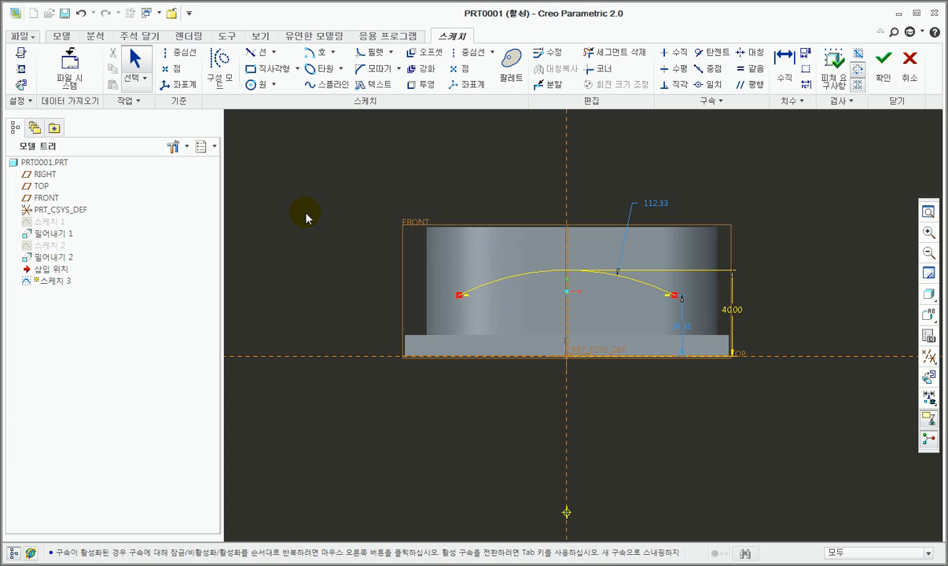
pyautogui.doubleClick(654, 206)
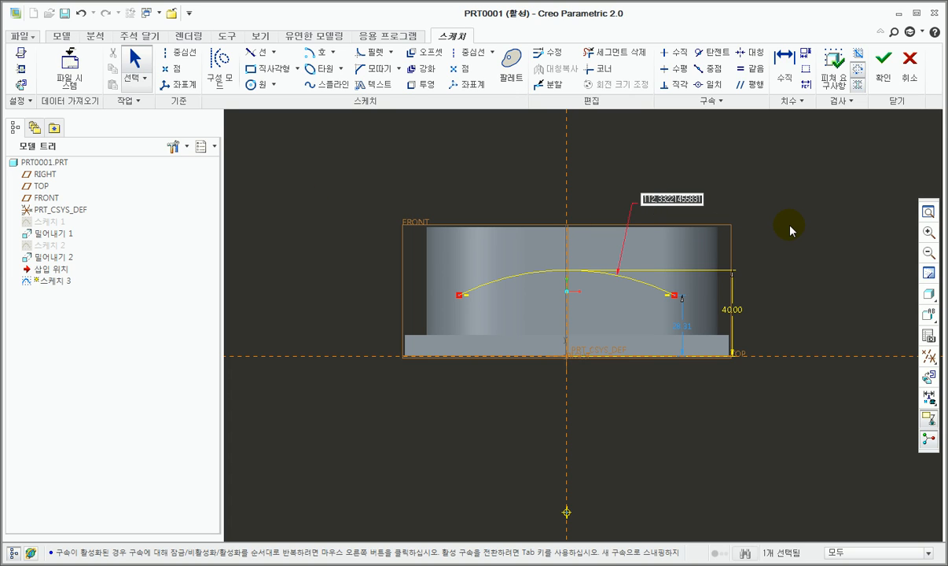
pyautogui.write('250')
pyautogui.press('Return')
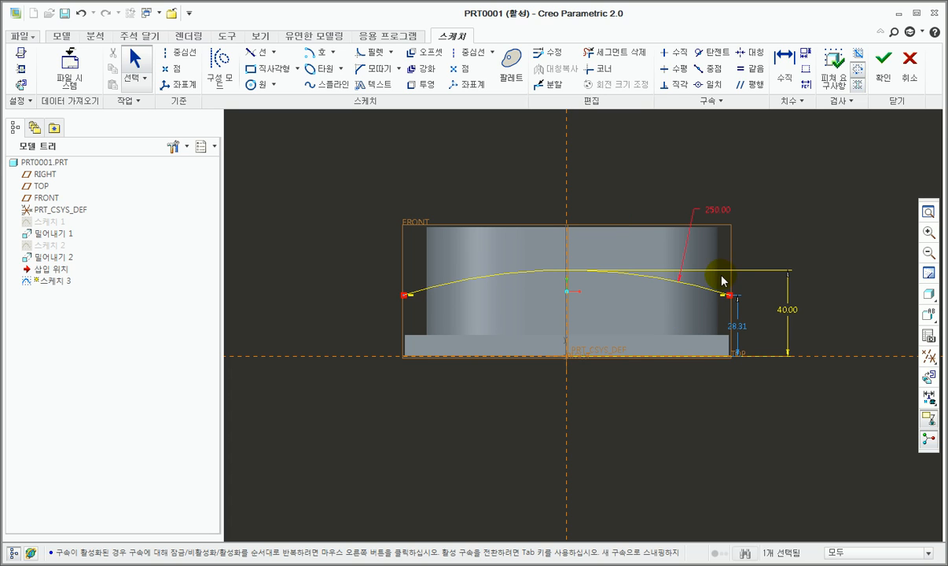
# Step: Examine where the arc's two ends lie relative to the plate's side edges and the boss
pyautogui.scroll(2, 440, 289)
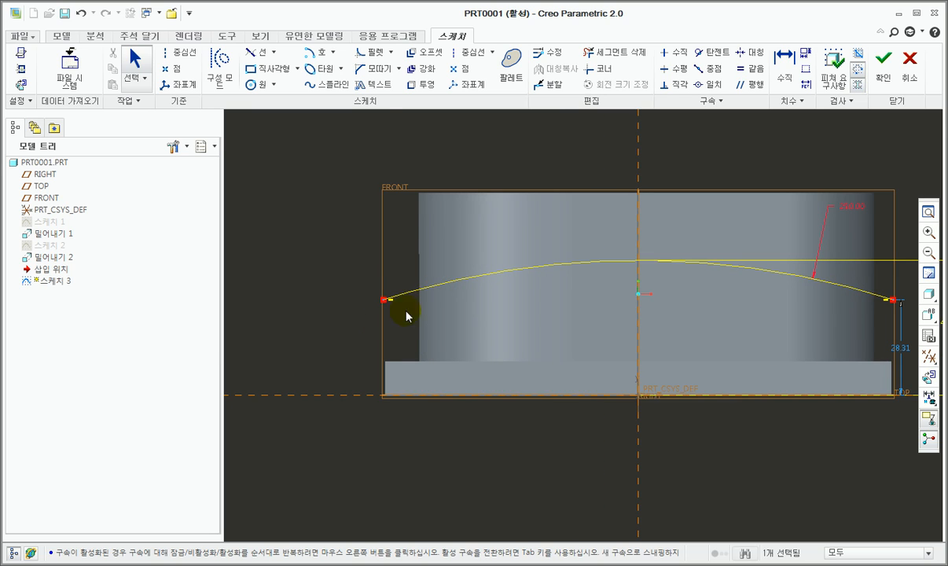
pyautogui.scroll(1, 353, 316)
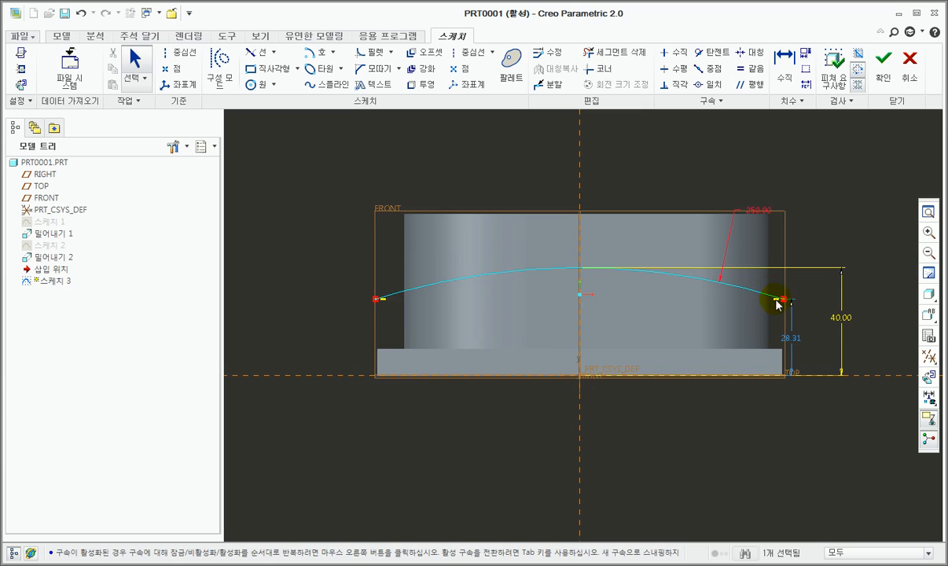
pyautogui.scroll(-1, 775, 300)
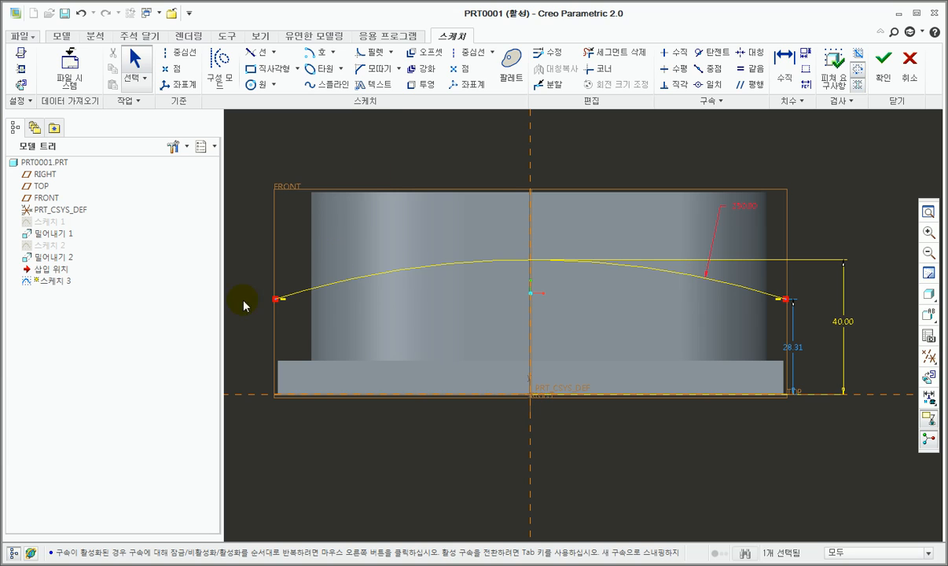
pyautogui.scroll(-2, 668, 267)
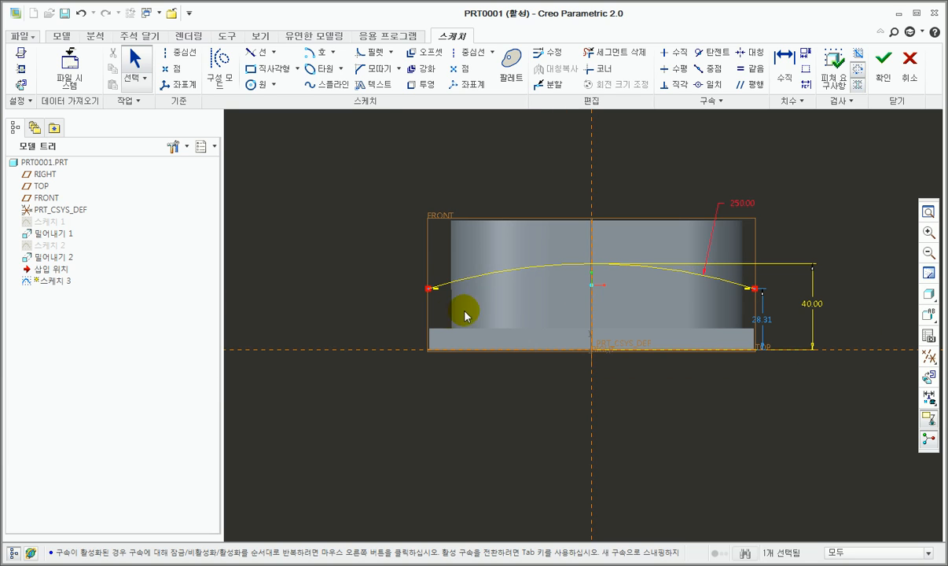
pyautogui.scroll(1, 520, 275)
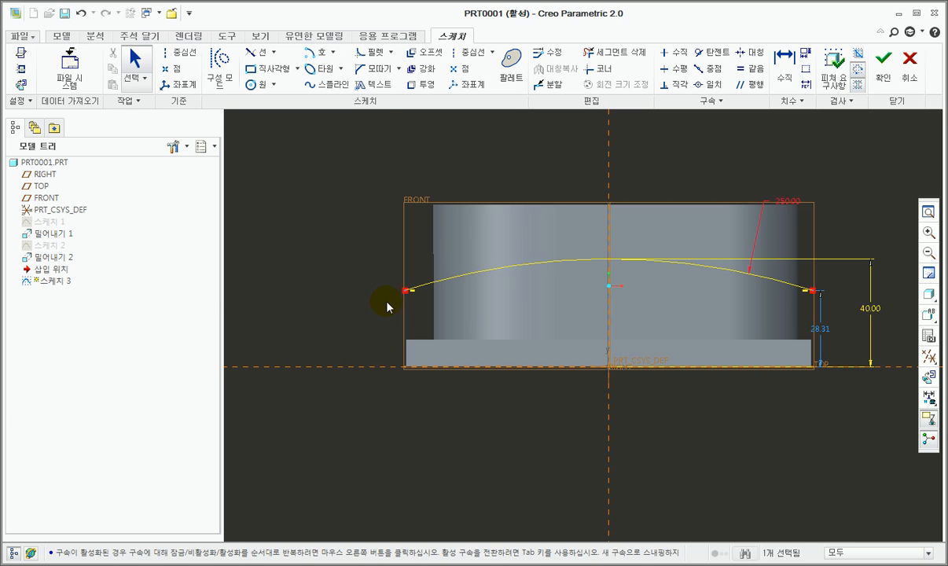
pyautogui.scroll(3, 400, 294)
pyautogui.scroll(-4, 478, 290)
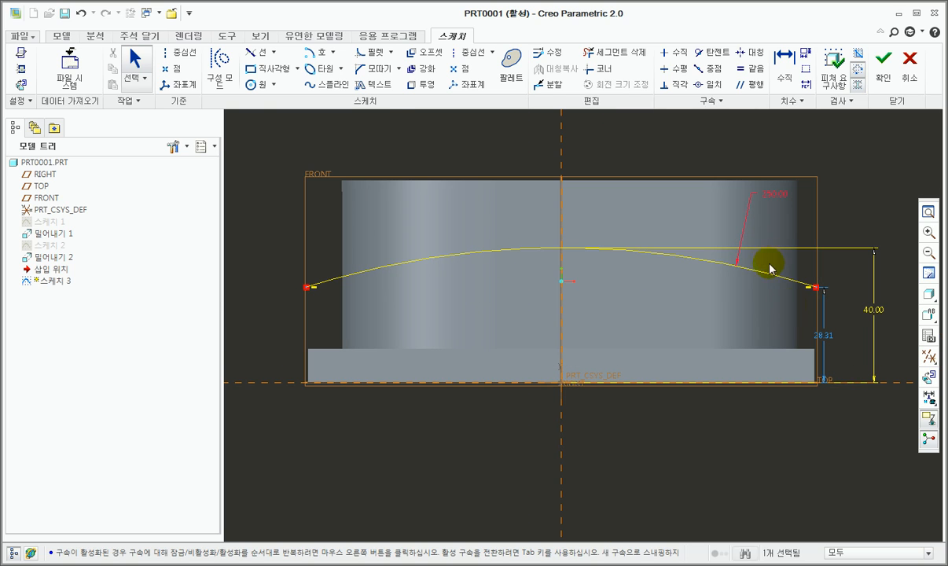
pyautogui.scroll(1, 816, 308)
pyautogui.scroll(-1, 598, 293)
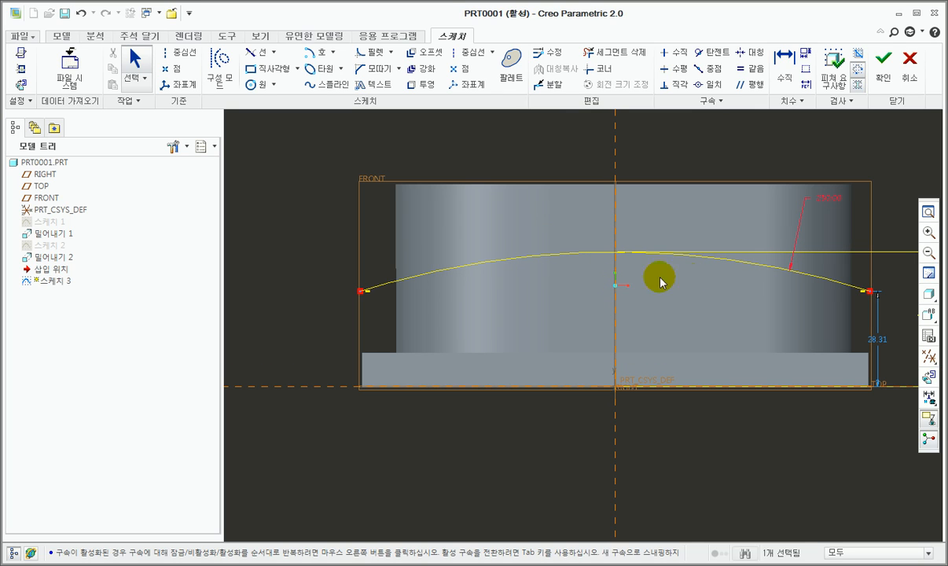
# Step: Finish the arc sketch and start a solid sweep with the arc as its trajectory
pyautogui.click(881, 74)
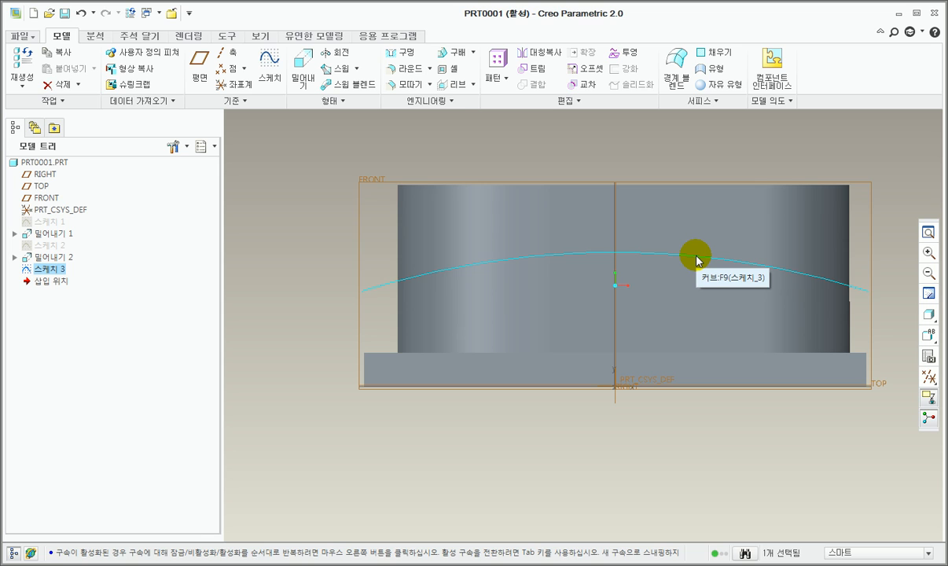
pyautogui.hotkey('ctrl', 'd')
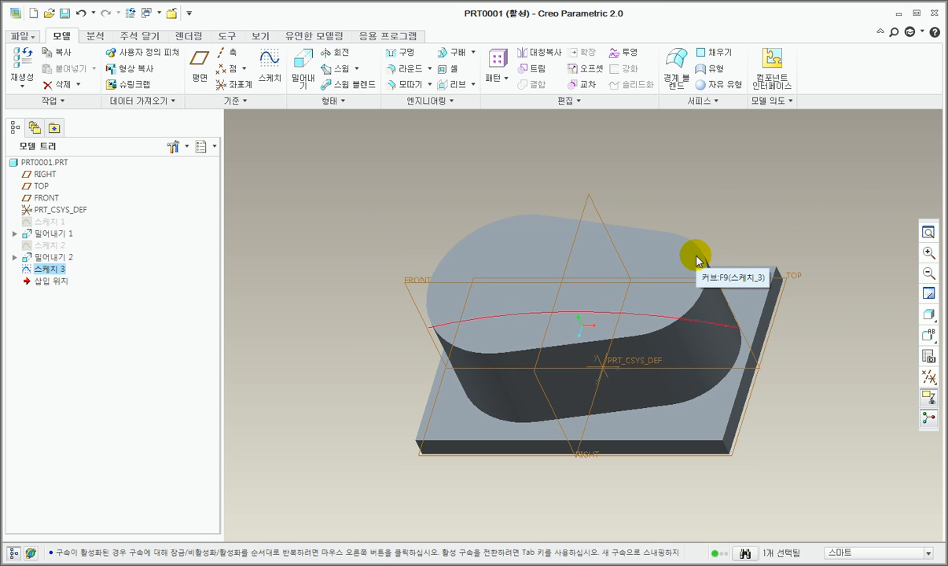
pyautogui.click(343, 74)
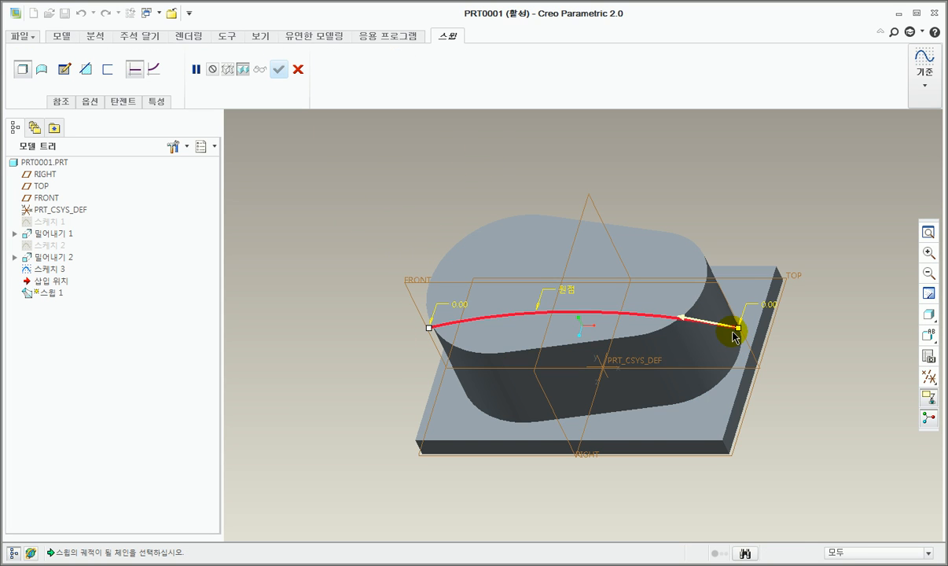
pyautogui.click(460, 325)
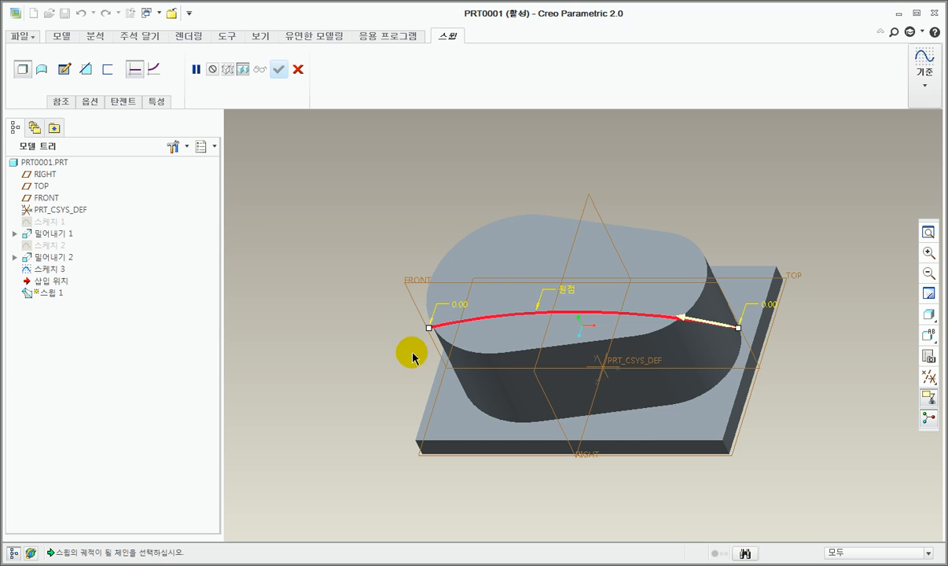
# Step: In the sweep's section, sketch a center-and-ends arc of about 110 mm radius, centered on the horizontal reference and tangent to the vertical one at the origin
pyautogui.click(64, 72)
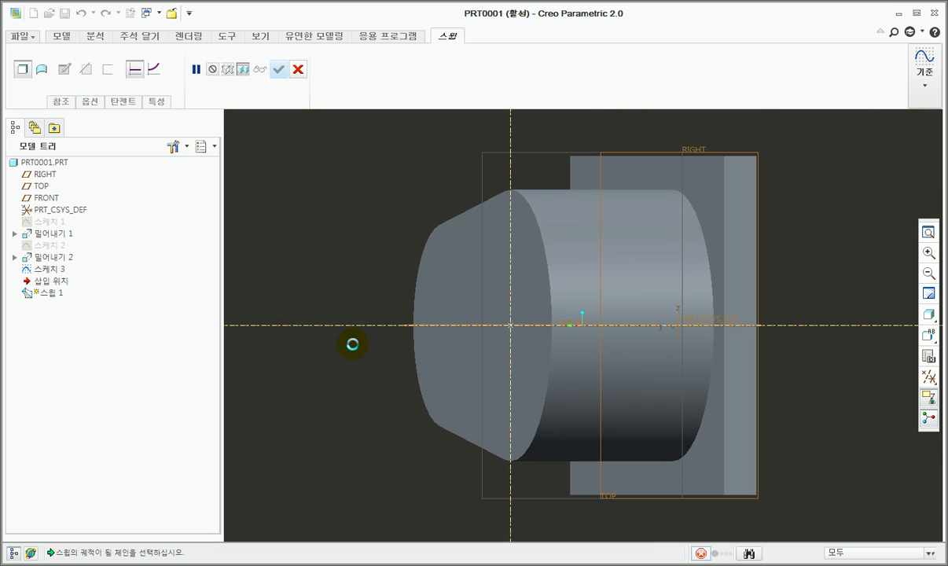
pyautogui.scroll(-5, 317, 360)
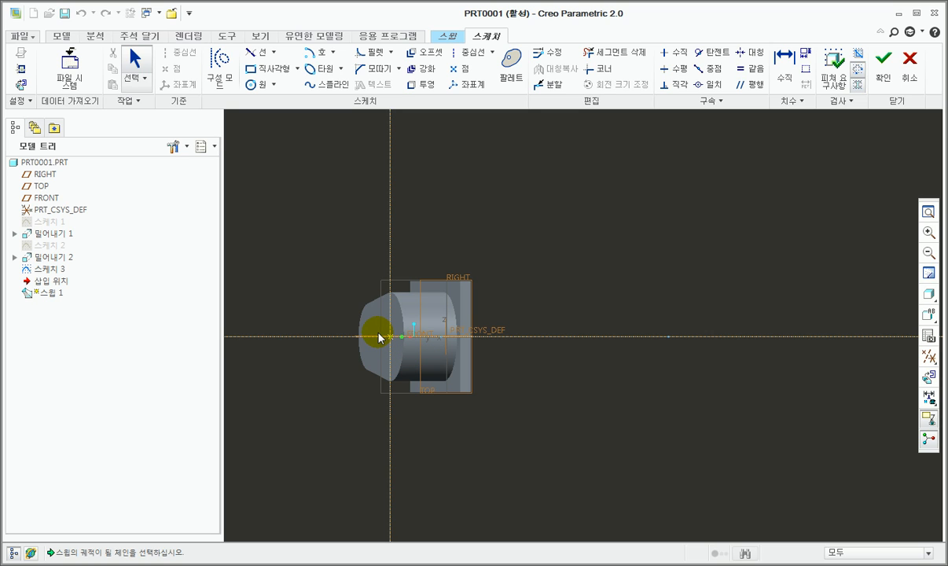
pyautogui.scroll(2, 423, 376)
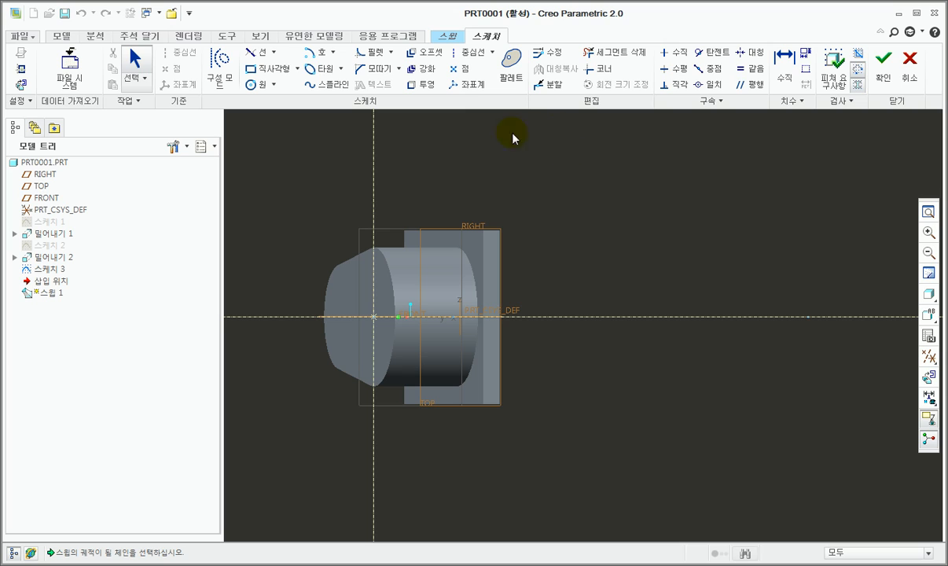
pyautogui.click(322, 56)
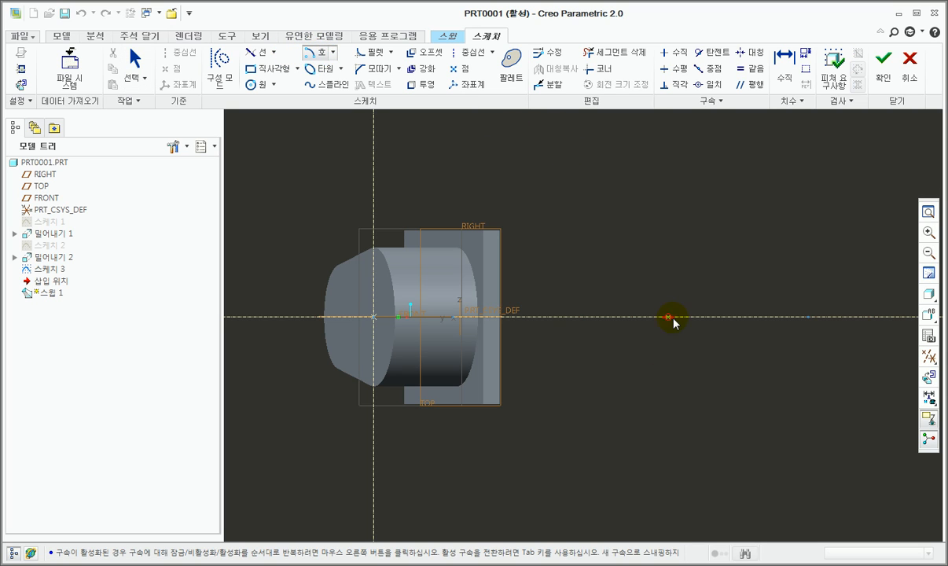
pyautogui.click(564, 317)
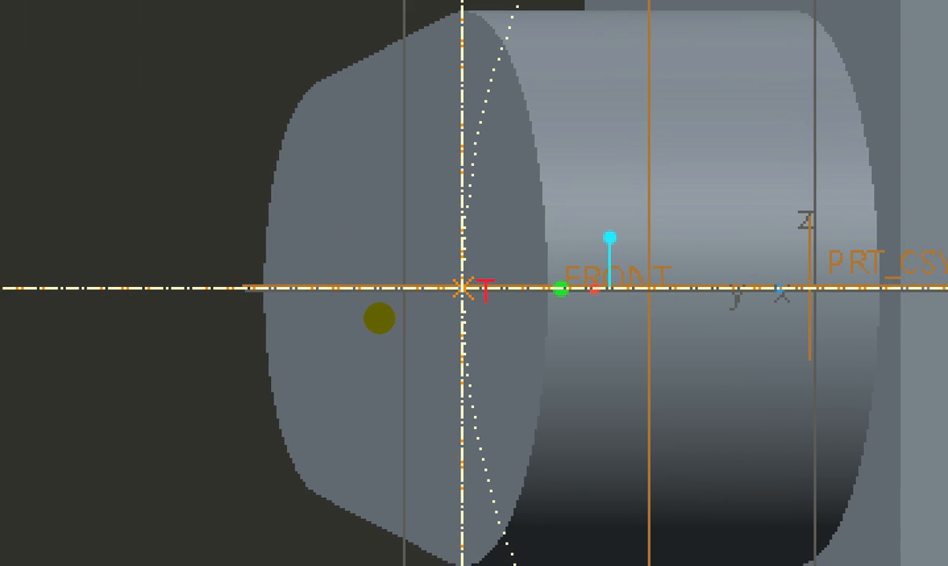
pyautogui.moveTo(502, 314)
pyautogui.mouseDown()
pyautogui.moveTo(419, 232)
pyautogui.moveTo(521, 271)
pyautogui.moveTo(523, 309)
pyautogui.mouseUp()
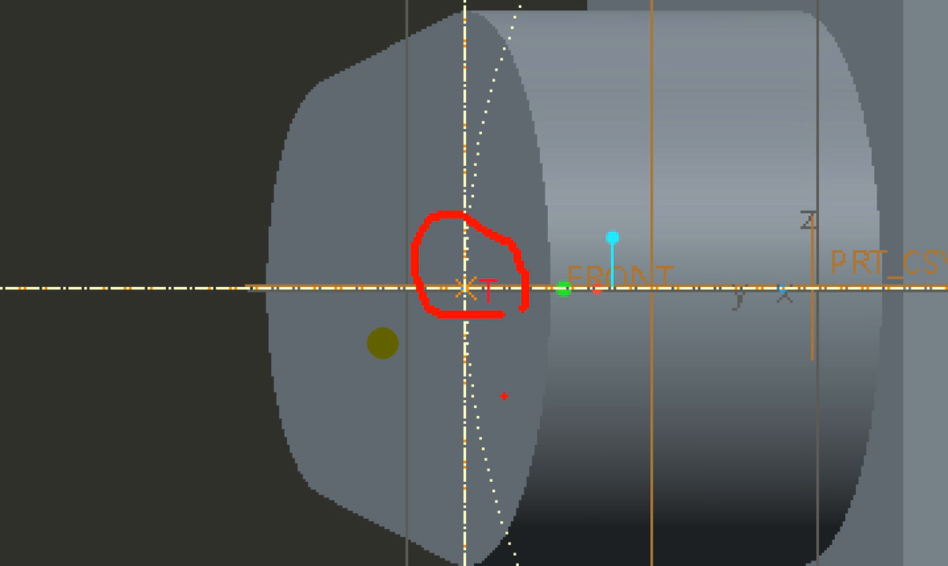
pyautogui.press('Escape')
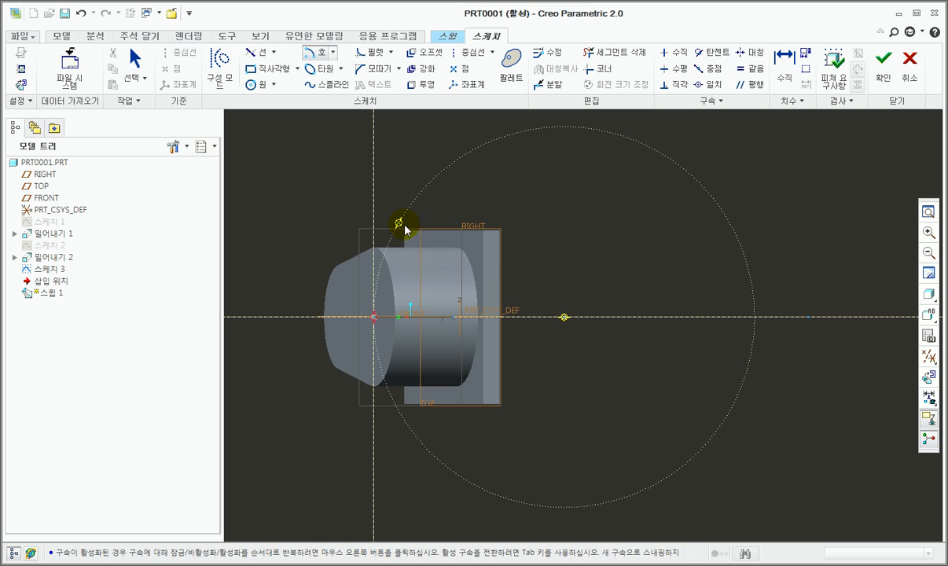
pyautogui.click(401, 224)
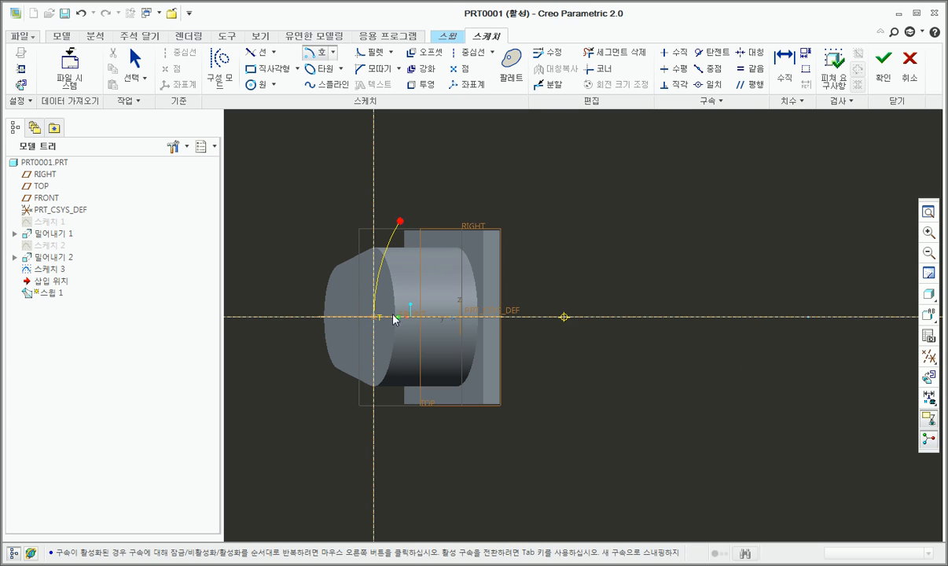
pyautogui.click(403, 414)
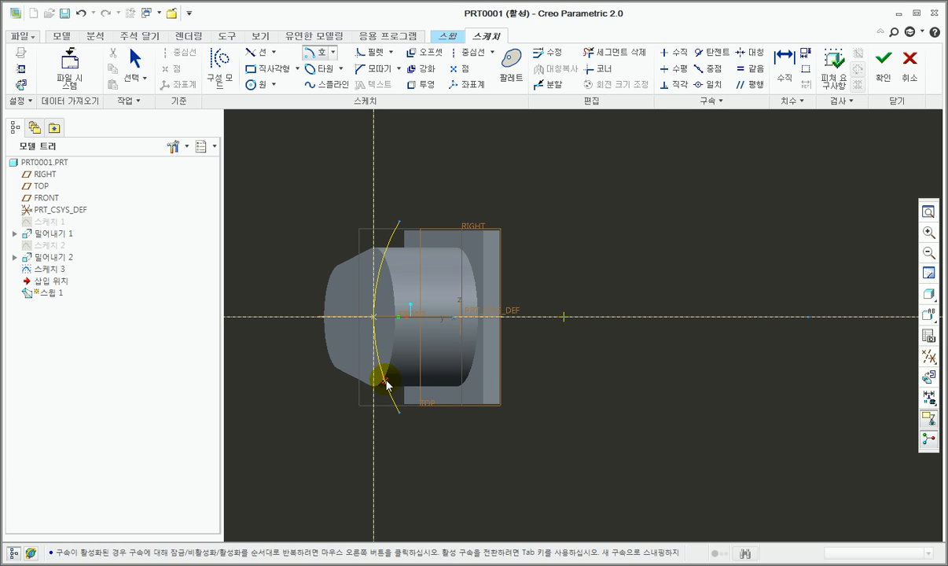
pyautogui.middleClick(595, 396)
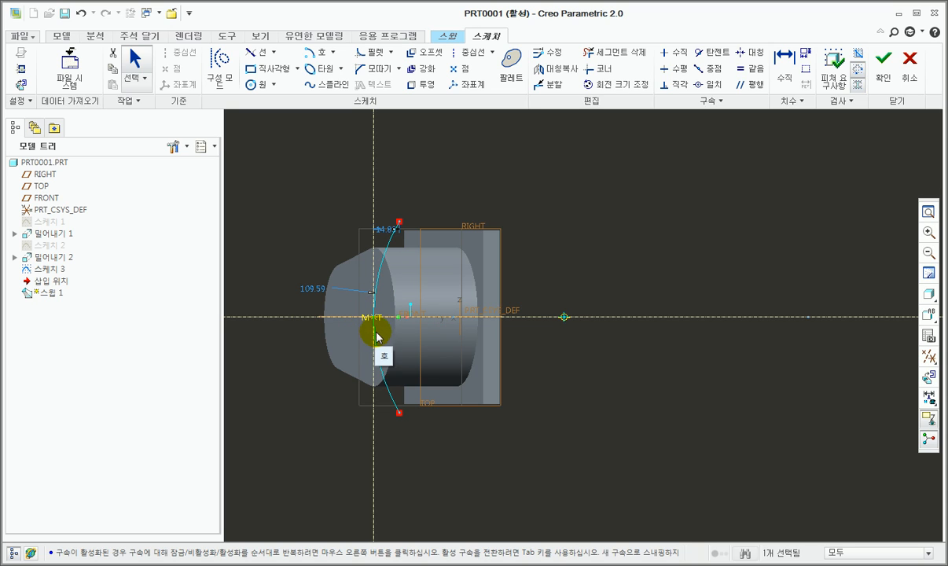
# Step: Set the section arc's radius to 125 mm and finish the section sketch
pyautogui.doubleClick(313, 303)
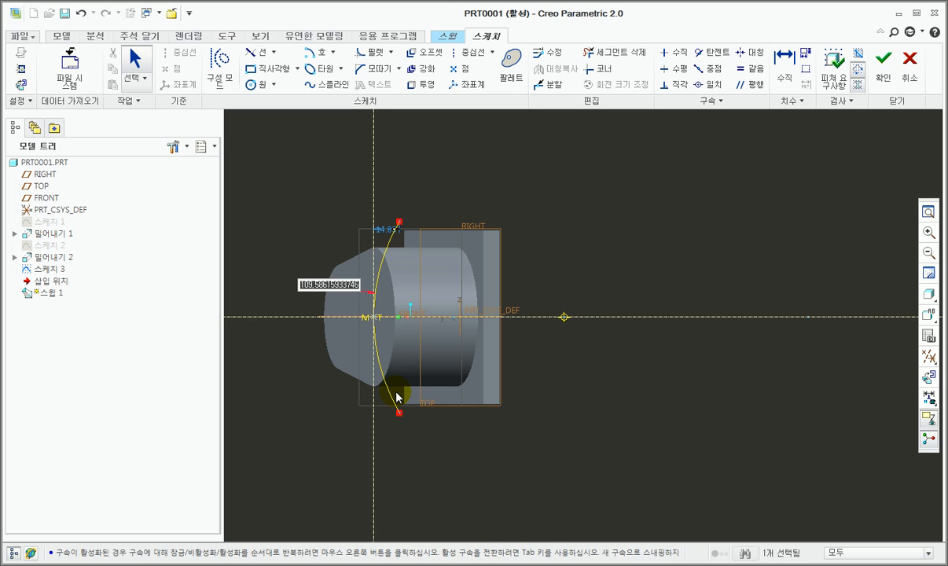
pyautogui.write('125')
pyautogui.press('Return')
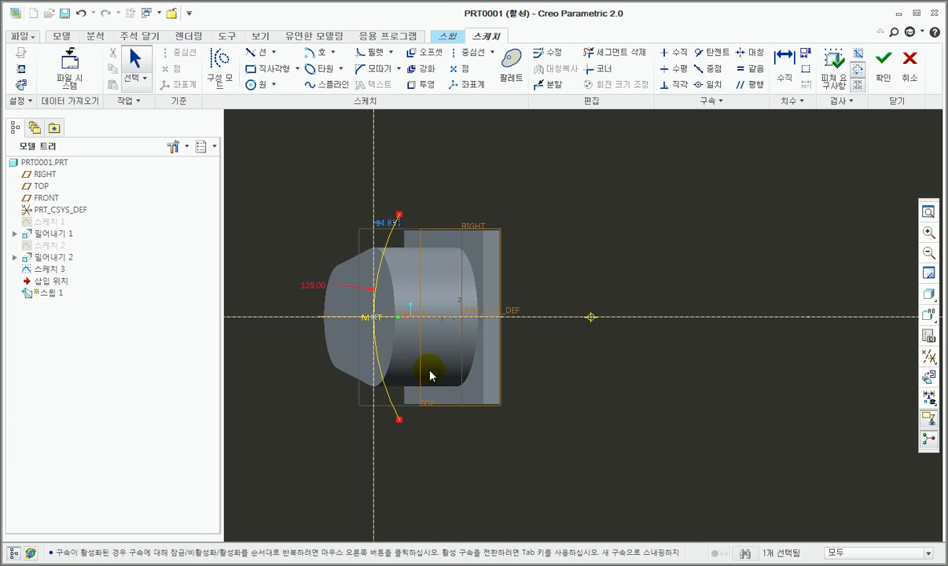
pyautogui.scroll(3, 385, 270)
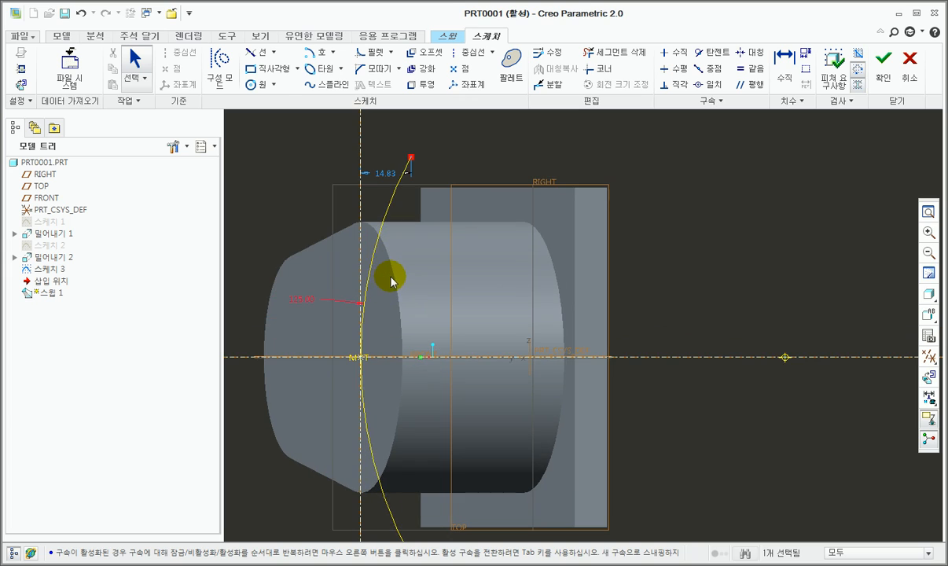
pyautogui.scroll(-2, 360, 339)
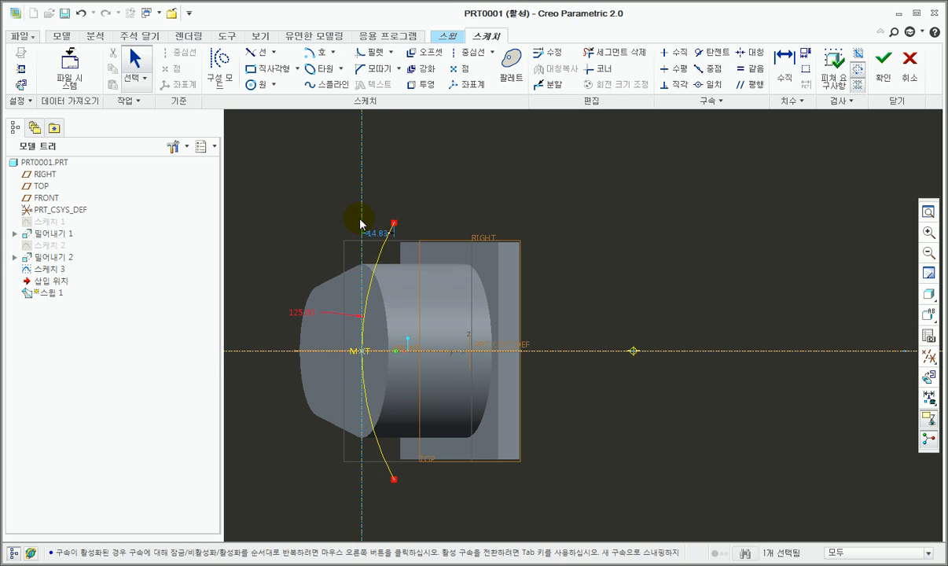
pyautogui.click(886, 77)
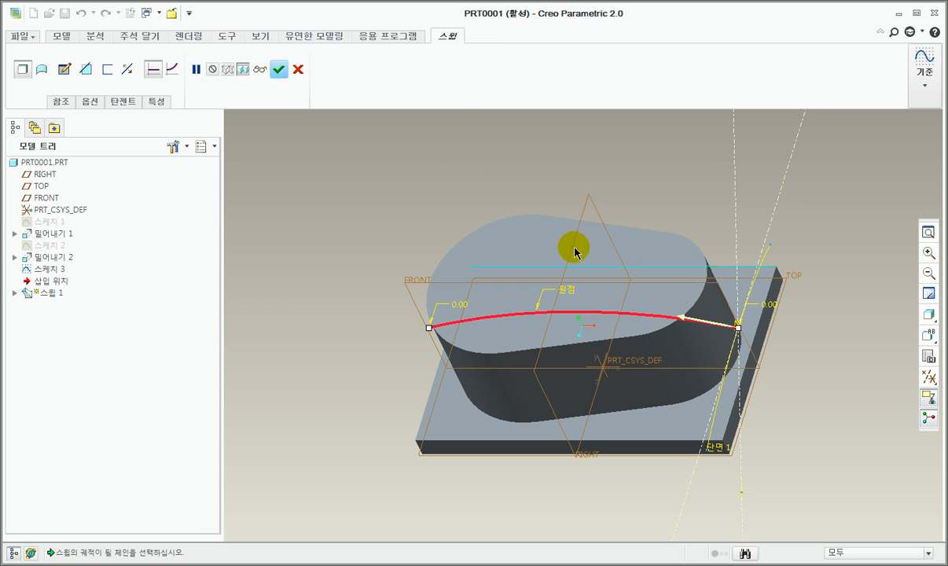
# Step: Make the sweep remove material, flip the cut to the side above the swept surface, and complete the feature
pyautogui.click(86, 69)
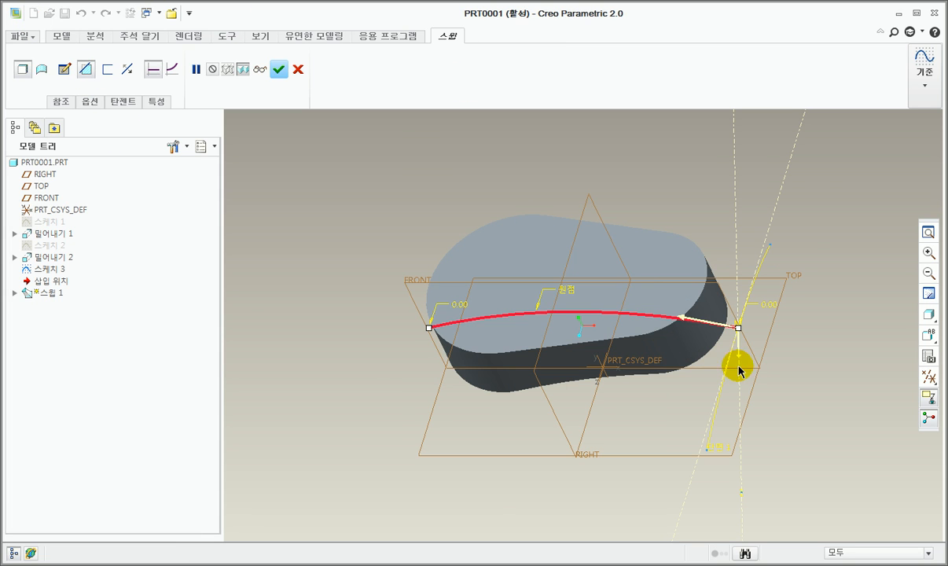
pyautogui.scroll(2, 744, 378)
pyautogui.scroll(2, 744, 378)
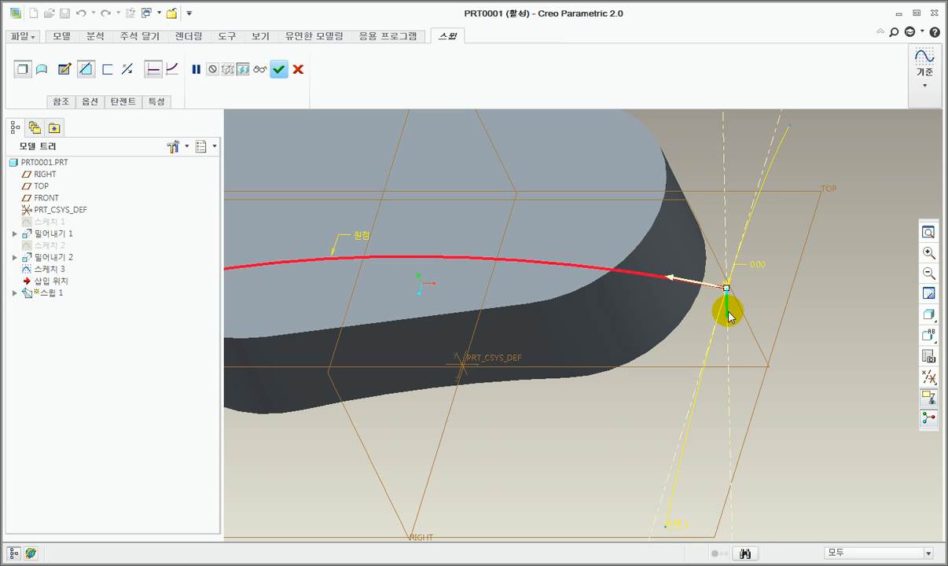
pyautogui.moveTo(584, 318); pyautogui.dragTo(681, 258, button='middle')
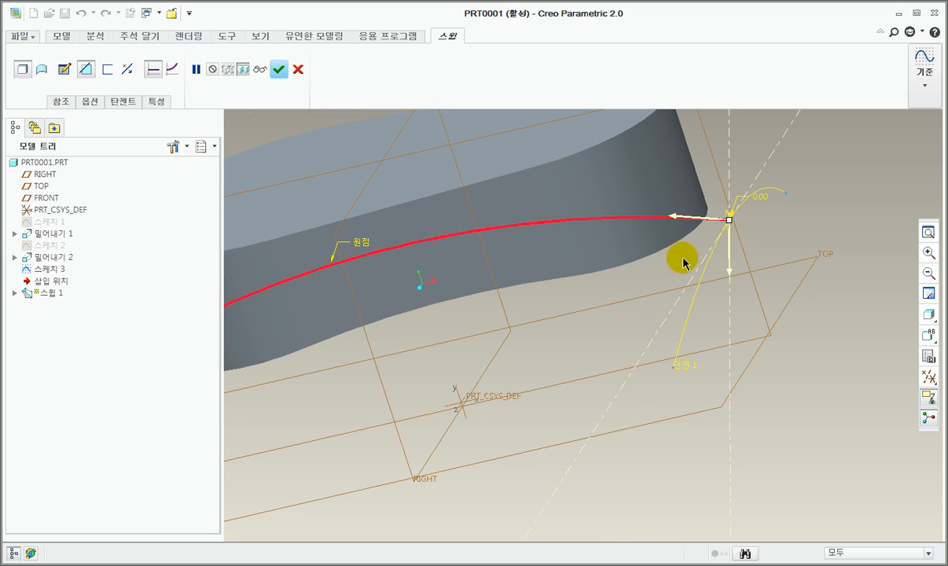
pyautogui.click(731, 258)
pyautogui.scroll(-3, 741, 381)
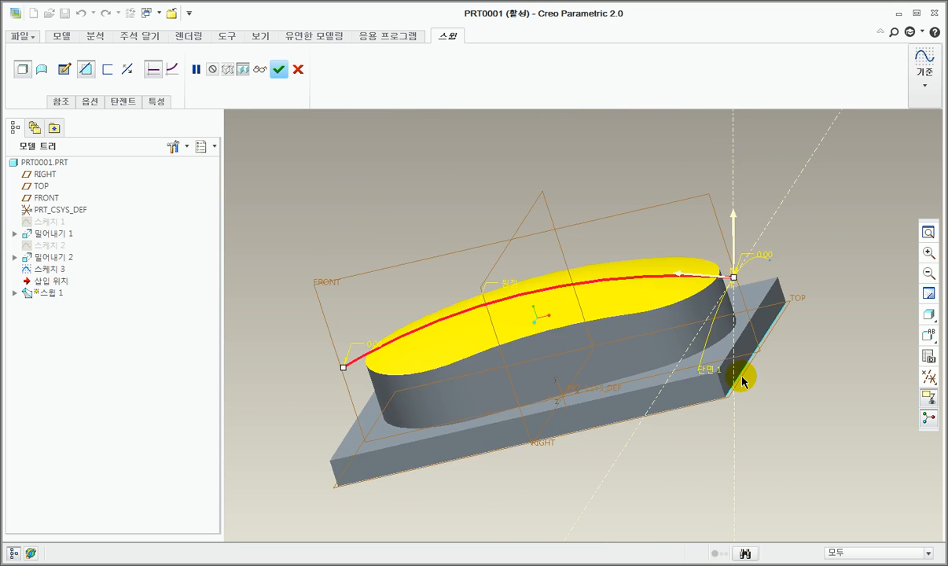
pyautogui.moveTo(726, 326)
pyautogui.mouseDown(button='middle')
pyautogui.moveTo(711, 296)
pyautogui.moveTo(725, 343)
pyautogui.mouseUp(button='middle')
pyautogui.middleClick(729, 361)
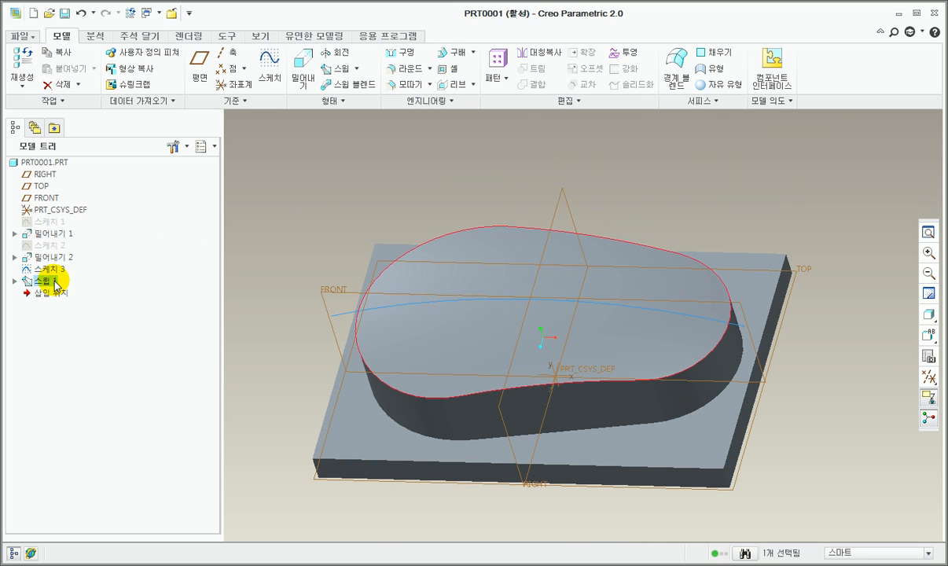
# Step: Open the swept cut's definition for review and accept it
pyautogui.rightClick(44, 280)
pyautogui.click(44, 280)
pyautogui.rightClick(44, 280)
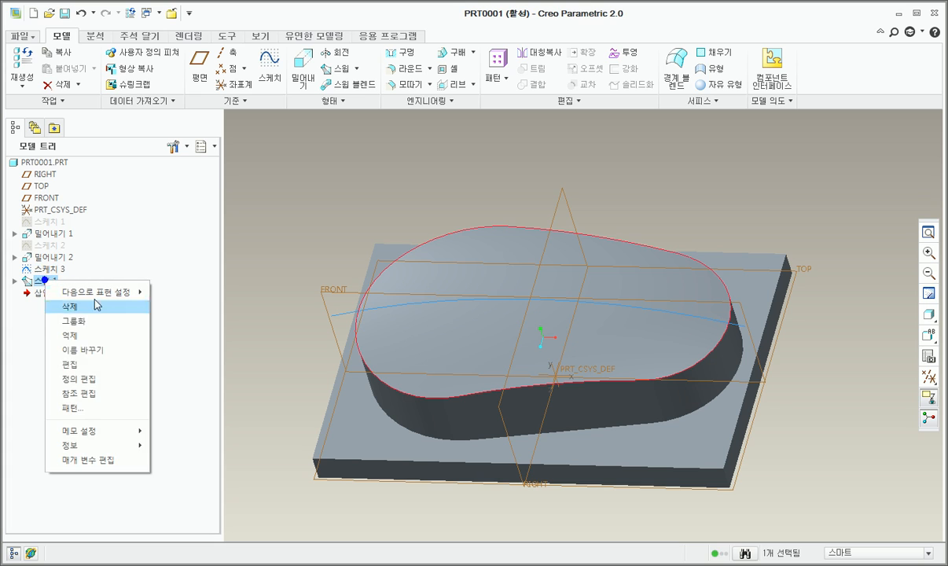
pyautogui.click(88, 379)
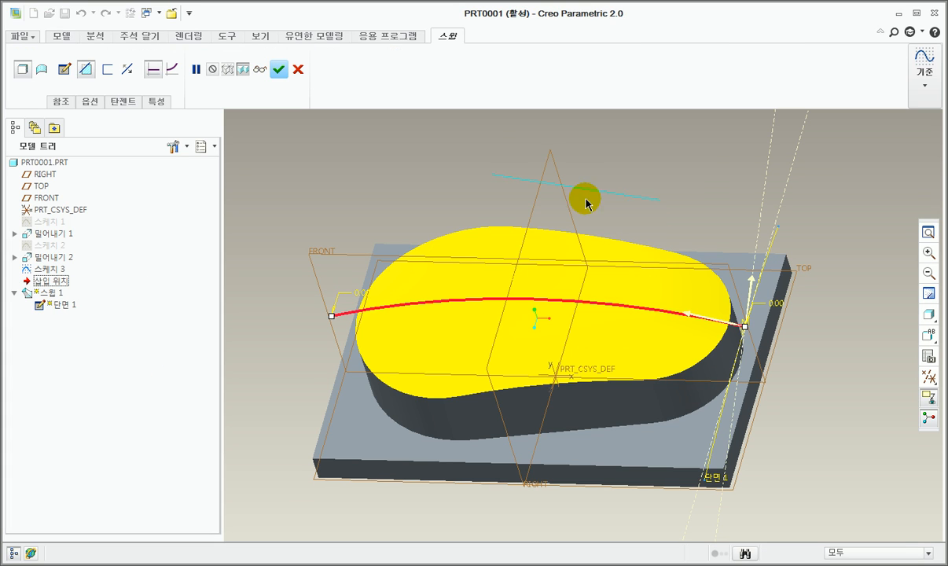
pyautogui.click(276, 73)
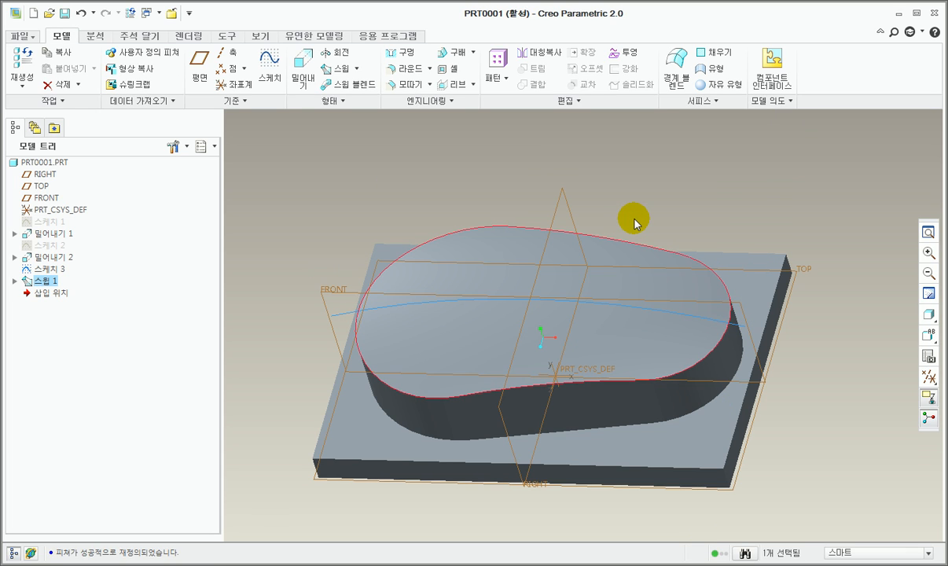
pyautogui.hotkey('ctrl', 'd')
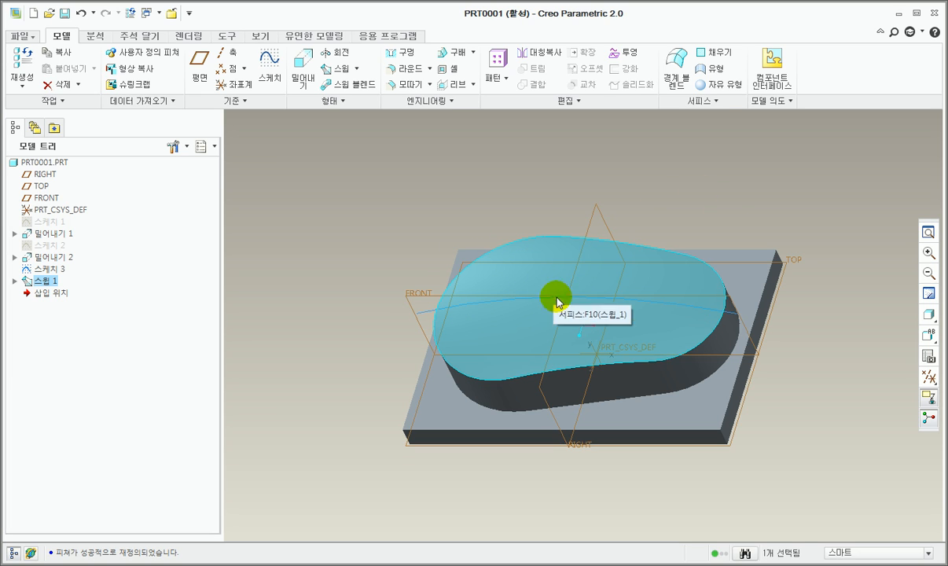
pyautogui.click(599, 351)
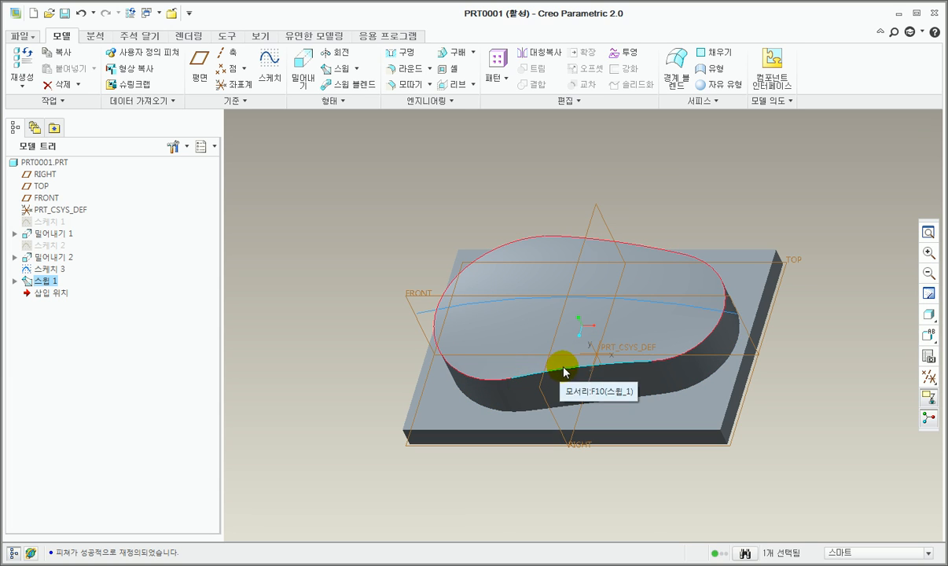
# Step: Start a Draft feature and select all the side faces around the boss as draft surfaces
pyautogui.click(460, 54)
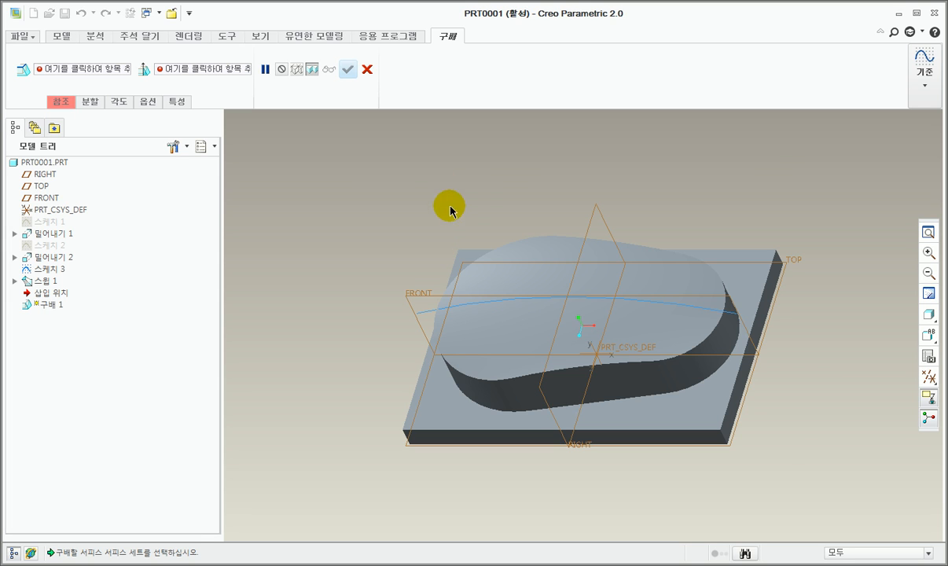
pyautogui.scroll(-1, 502, 287)
pyautogui.keyDown('shift'); pyautogui.moveTo(595, 364); pyautogui.dragTo(562, 267, button='middle'); pyautogui.keyUp('shift')
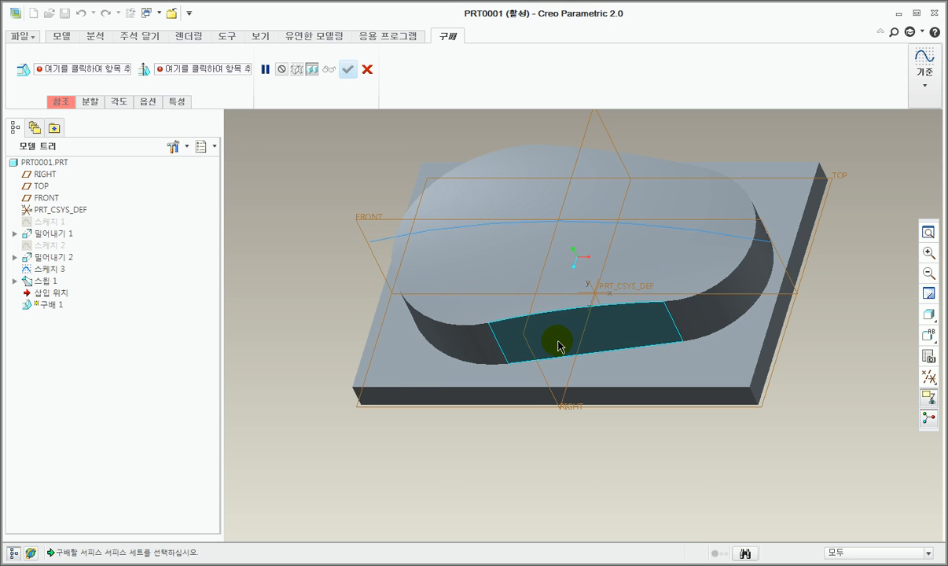
pyautogui.click(61, 101)
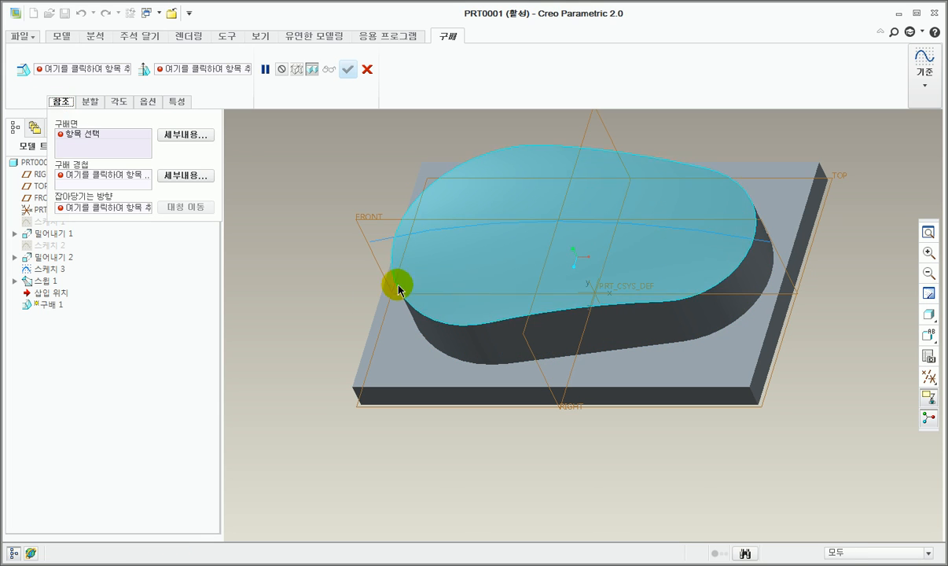
pyautogui.click(573, 338)
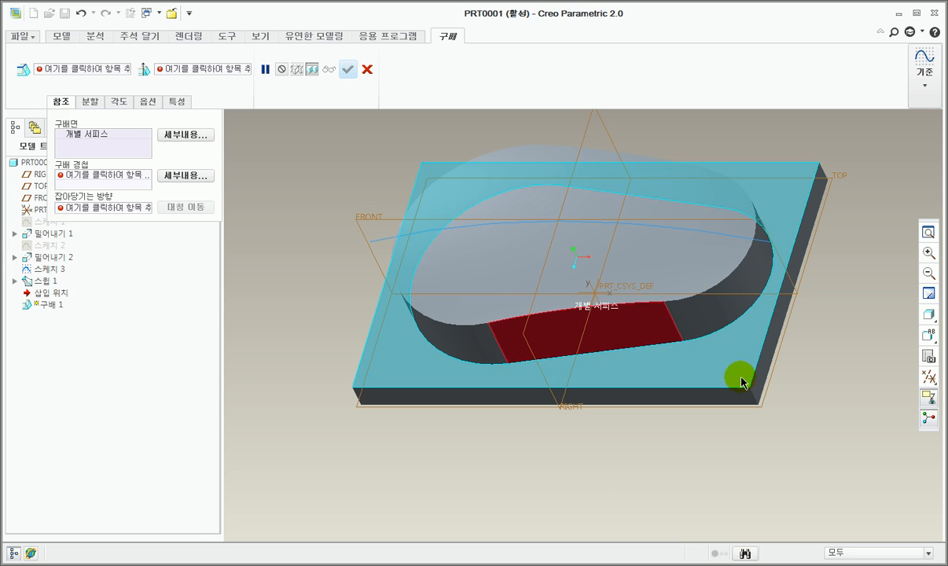
pyautogui.keyDown('ctrl'); pyautogui.click(731, 312); pyautogui.keyUp('ctrl')
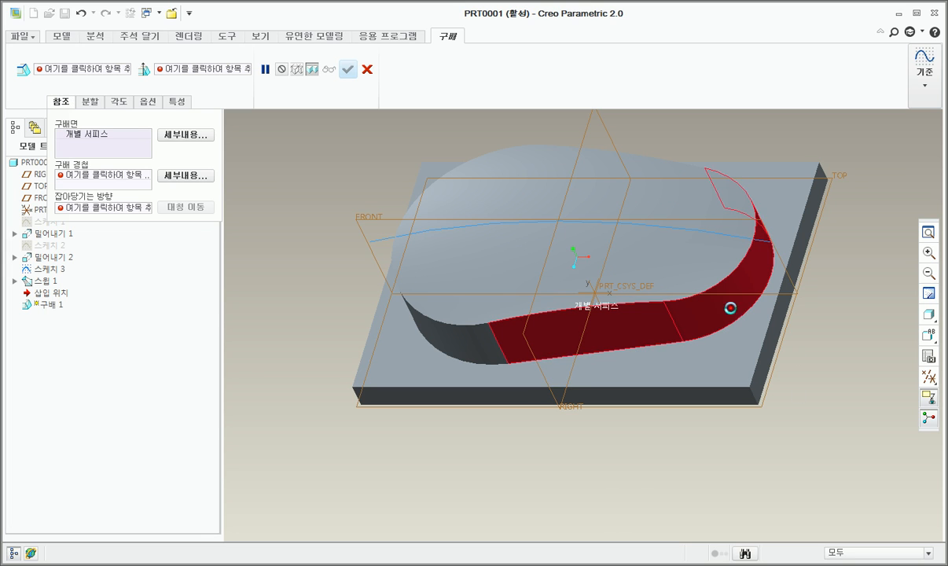
pyautogui.keyDown('ctrl'); pyautogui.click(466, 351); pyautogui.keyUp('ctrl')
pyautogui.moveTo(673, 383); pyautogui.dragTo(486, 399, button='middle')
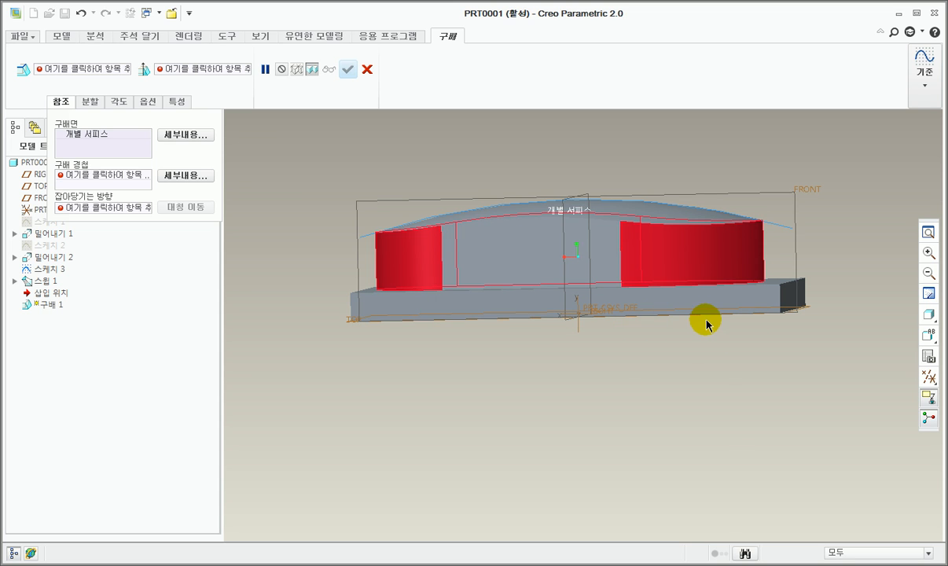
pyautogui.moveTo(510, 318); pyautogui.dragTo(588, 336, button='middle')
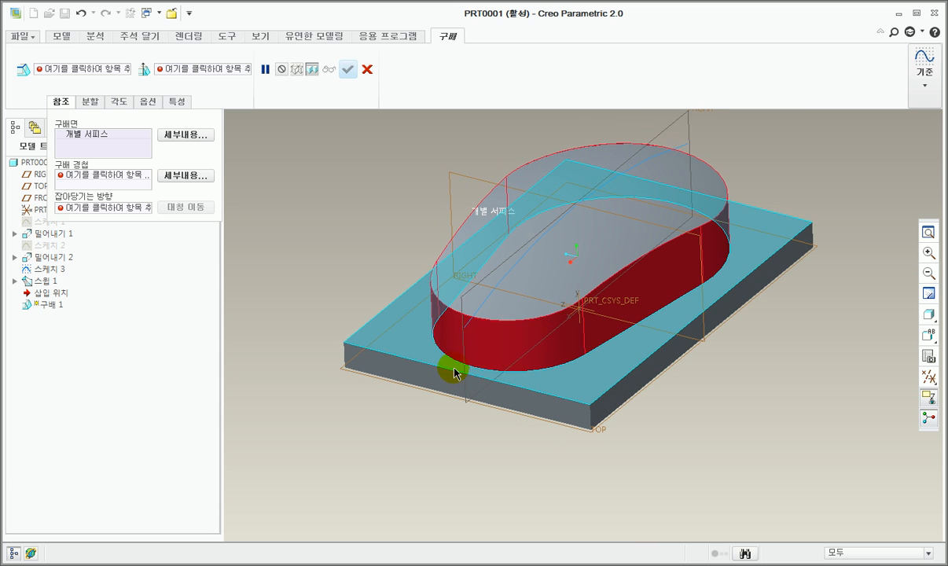
pyautogui.moveTo(454, 374); pyautogui.dragTo(573, 368, button='middle')
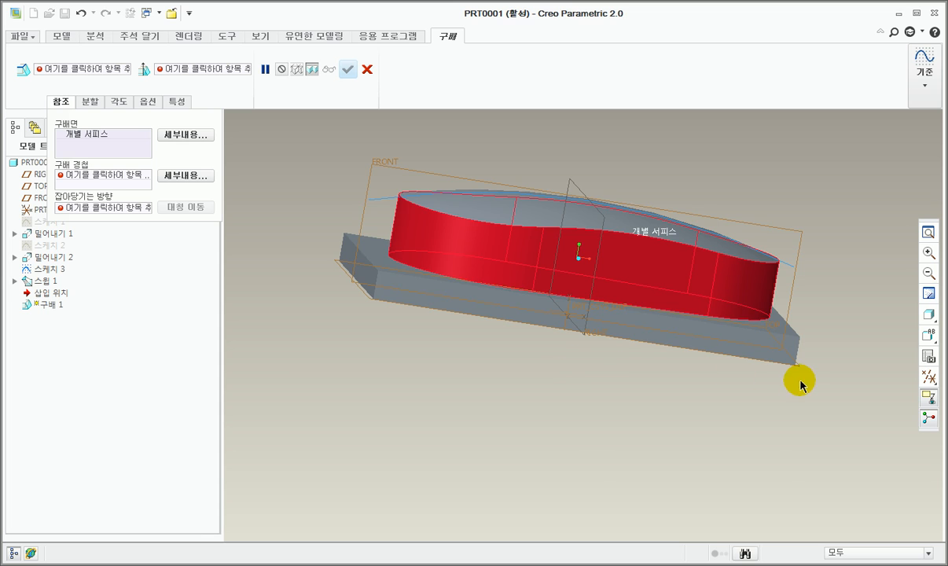
pyautogui.moveTo(800, 385); pyautogui.dragTo(807, 310, button='middle')
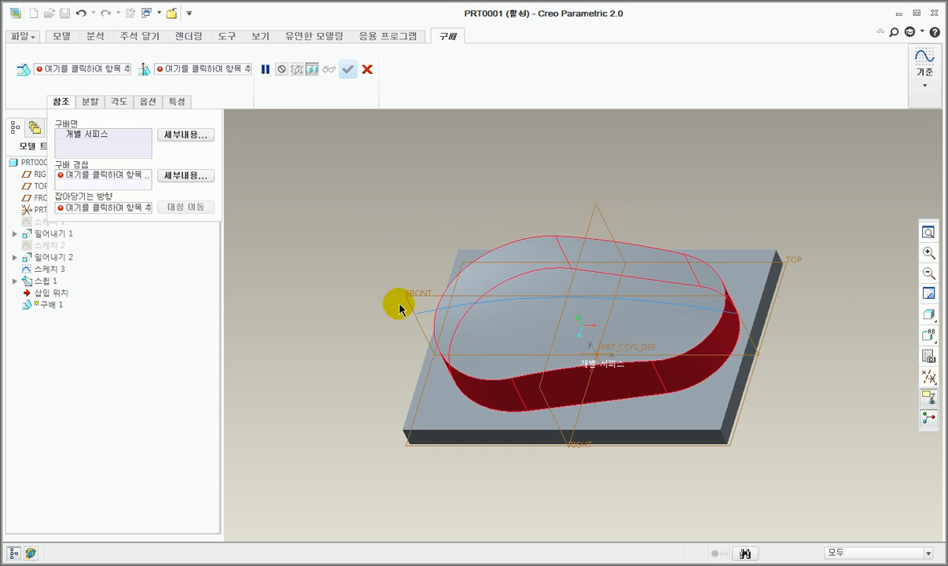
# Step: Use the plate's top face as the draft hinge and pull direction for the boss's side faces
pyautogui.click(98, 183)
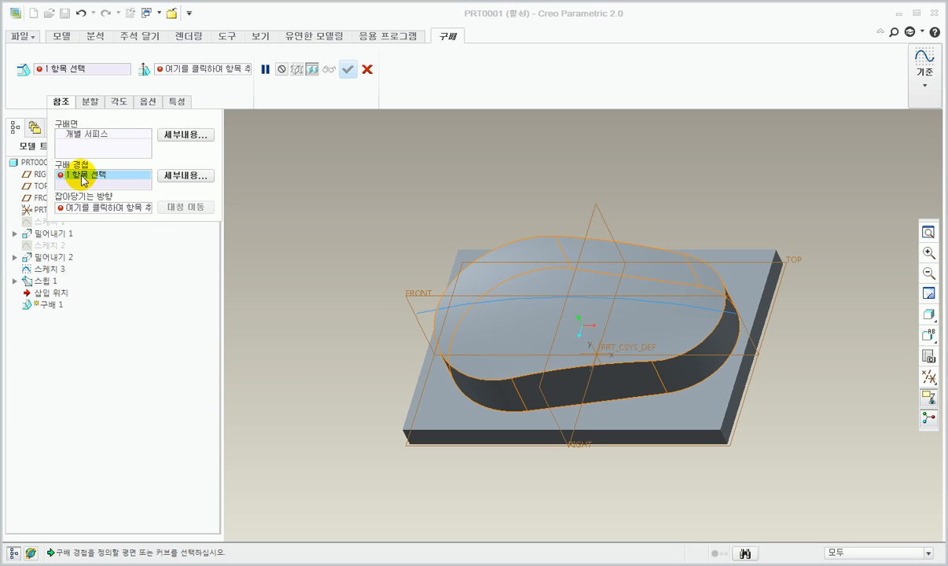
pyautogui.click(643, 412)
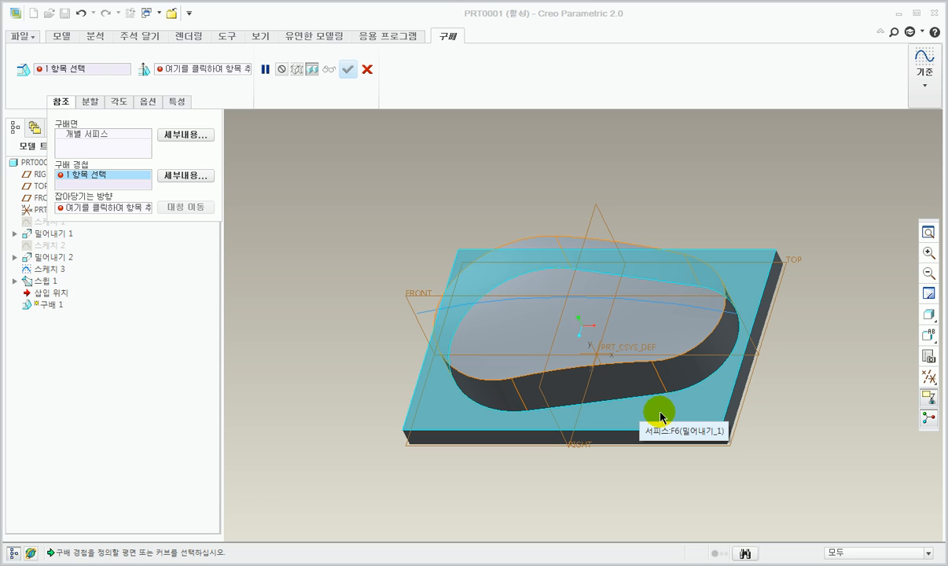
pyautogui.click(660, 416)
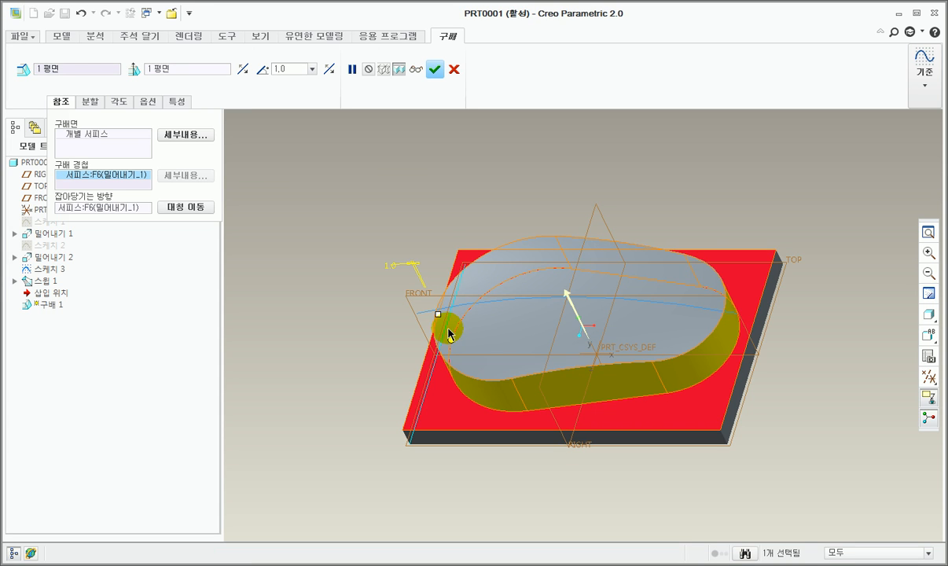
# Step: Taper the boss's sides inward with a draft angle of 10 degrees, preview the result and complete the draft
pyautogui.scroll(-3, 444, 326)
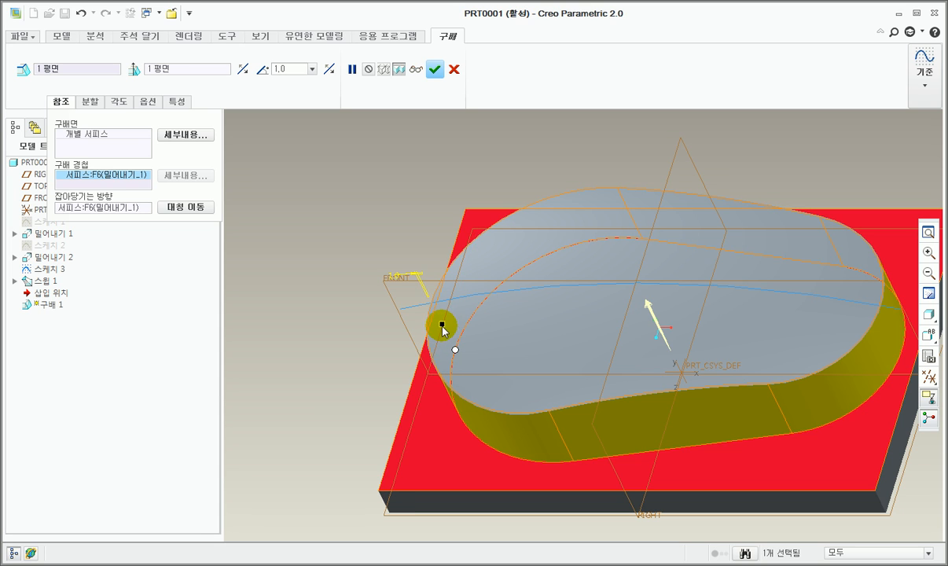
pyautogui.moveTo(443, 326)
pyautogui.mouseDown()
pyautogui.moveTo(461, 326)
pyautogui.moveTo(425, 326)
pyautogui.moveTo(479, 330)
pyautogui.moveTo(446, 326)
pyautogui.moveTo(465, 332)
pyautogui.moveTo(449, 326)
pyautogui.moveTo(457, 333)
pyautogui.mouseUp()
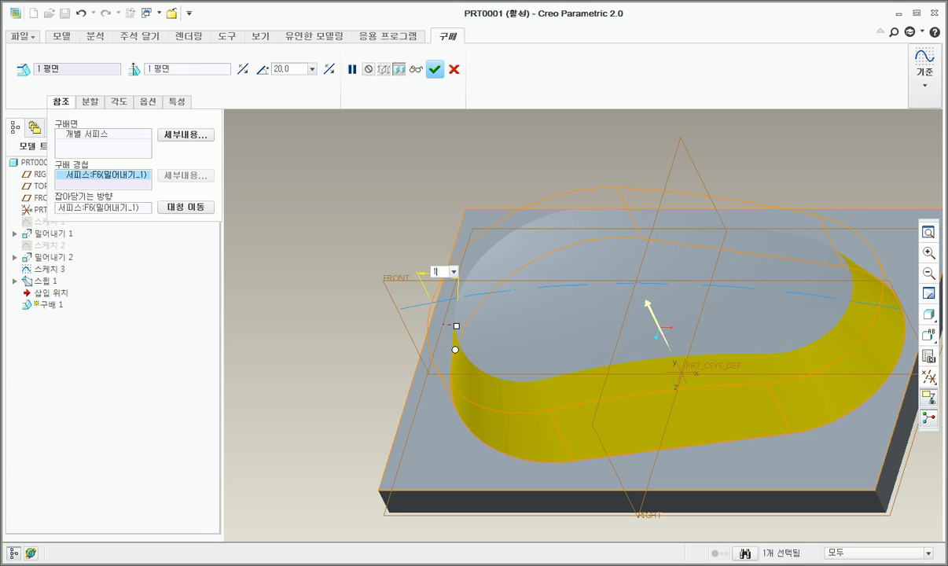
pyautogui.press('Return')
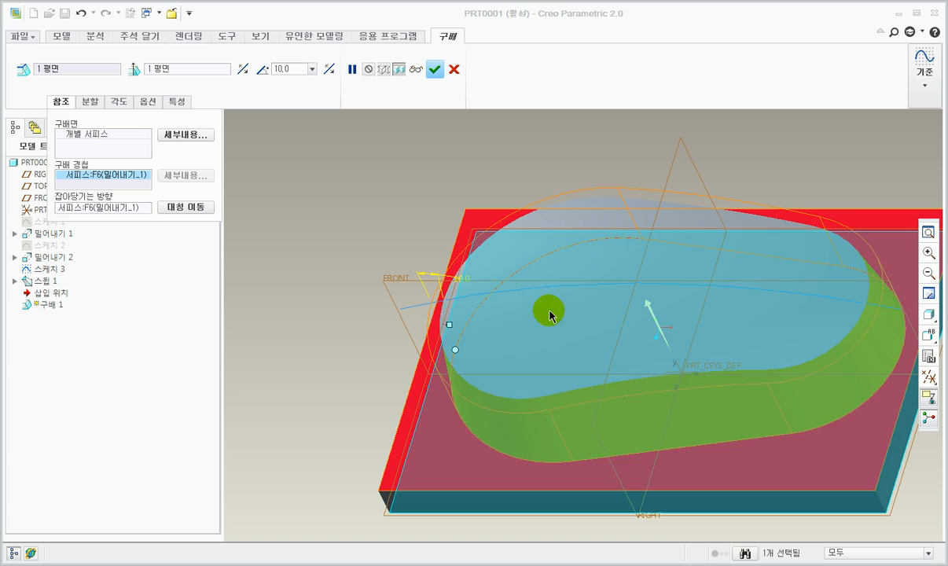
pyautogui.scroll(1, 372, 275)
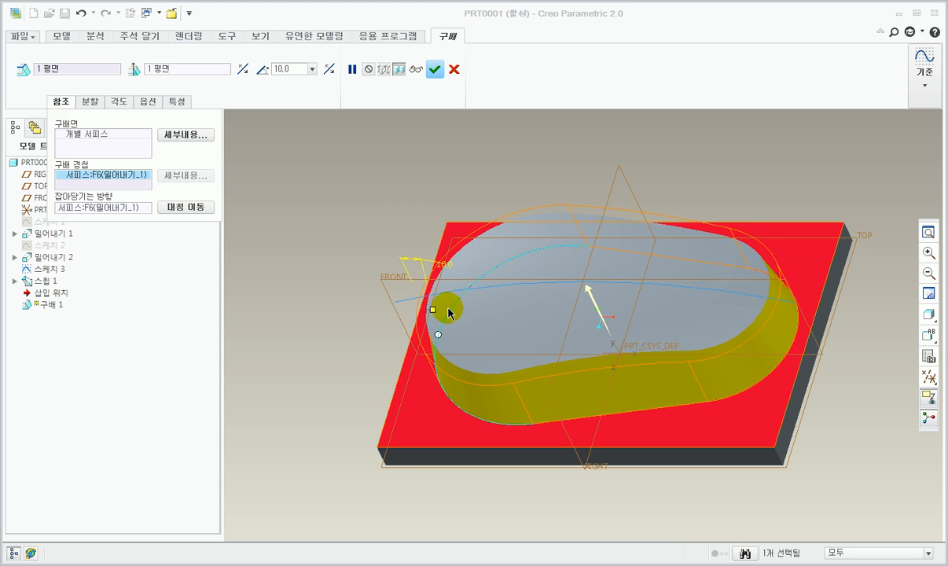
pyautogui.scroll(1, 335, 272)
pyautogui.scroll(-1, 463, 321)
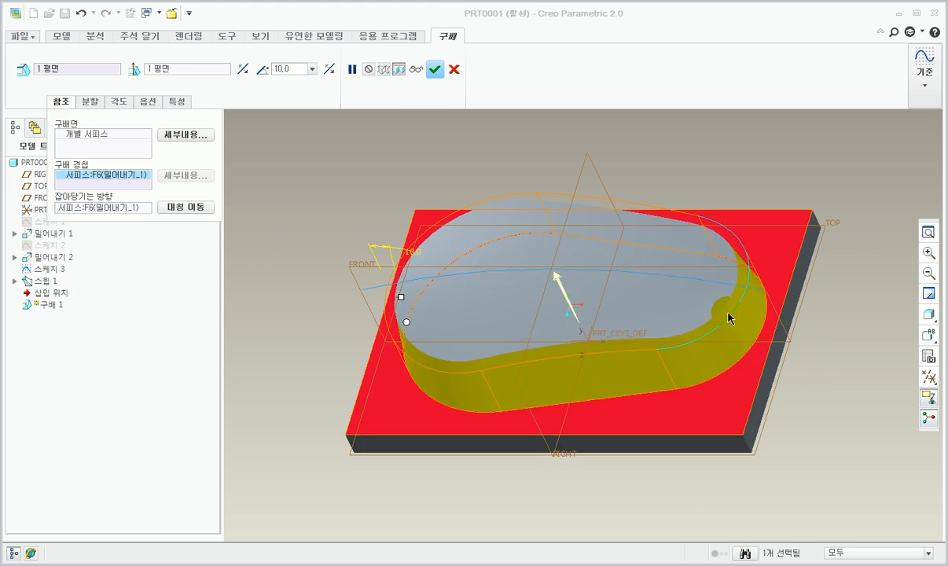
pyautogui.click(414, 71)
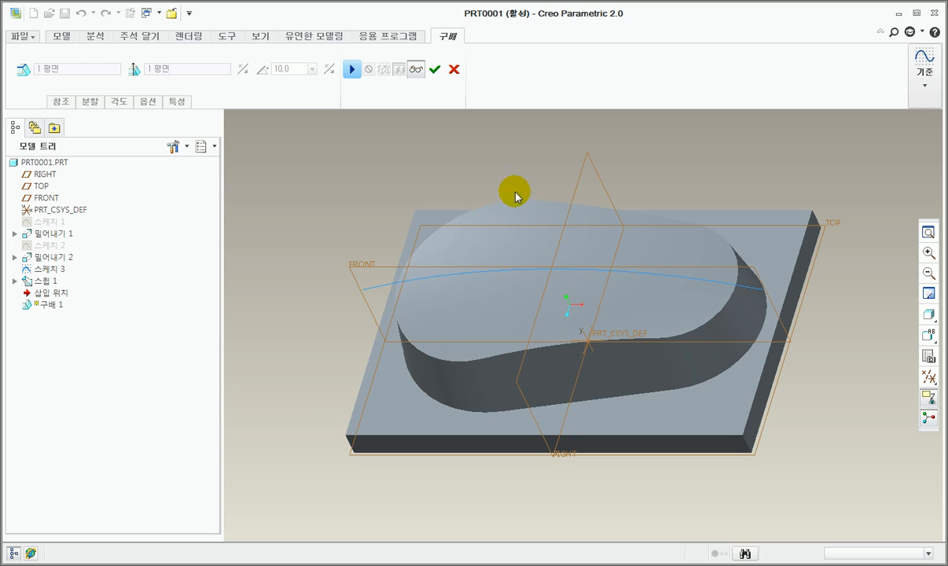
pyautogui.click(434, 73)
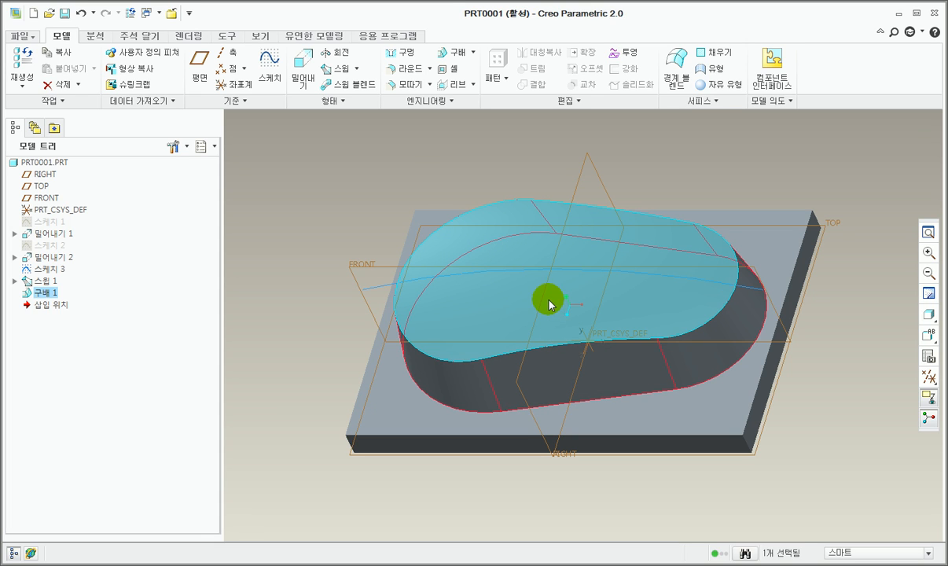
# Step: Start a new sketch on the plate's top face
pyautogui.click(735, 402)
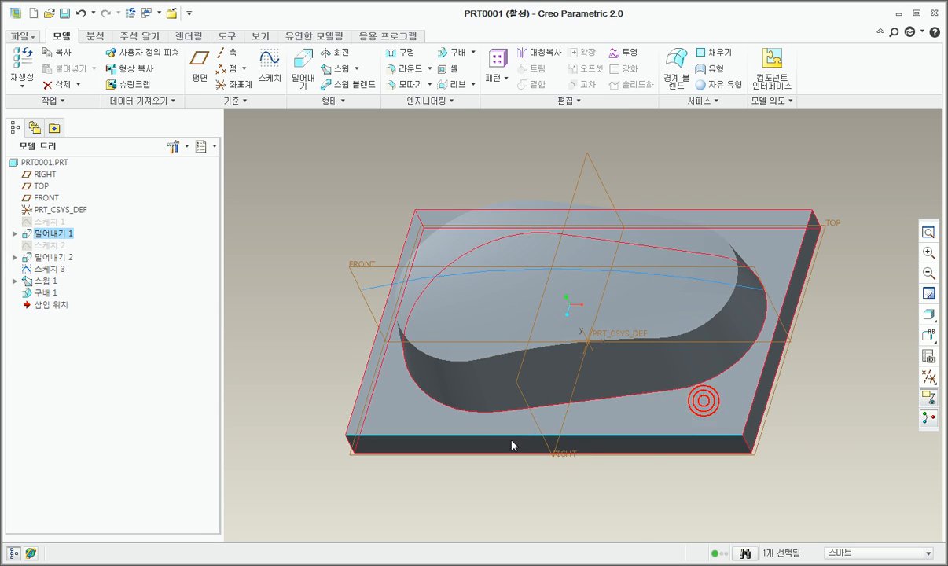
pyautogui.click(256, 70)
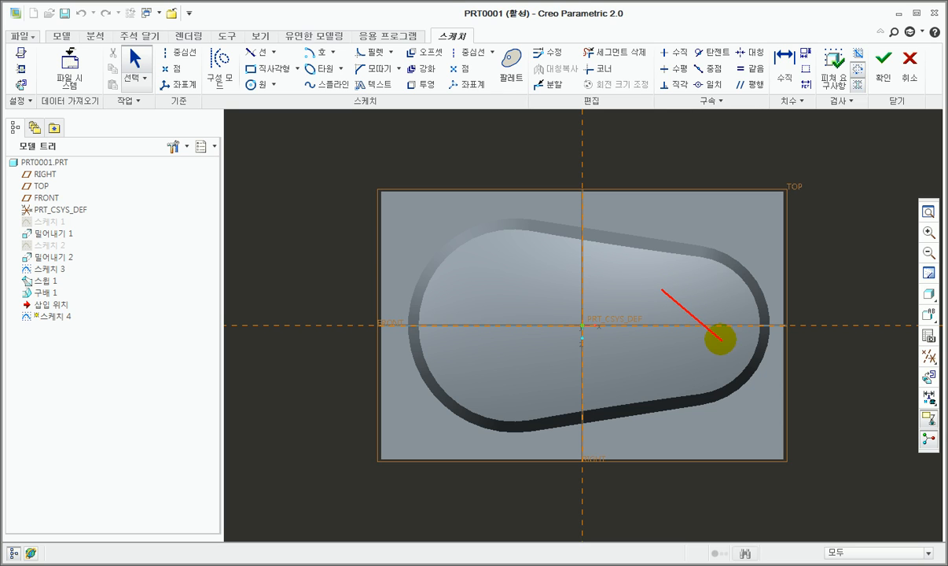
pyautogui.click(720, 339)
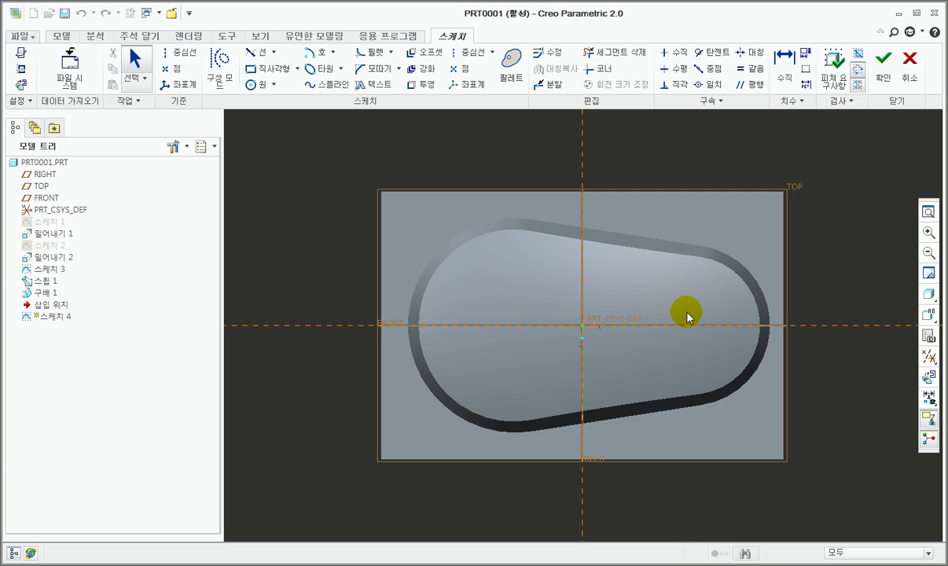
pyautogui.moveTo(711, 292); pyautogui.dragTo(672, 287)
pyautogui.moveTo(651, 340)
pyautogui.mouseDown()
pyautogui.moveTo(724, 347)
pyautogui.moveTo(713, 288)
pyautogui.moveTo(700, 290)
pyautogui.mouseUp()
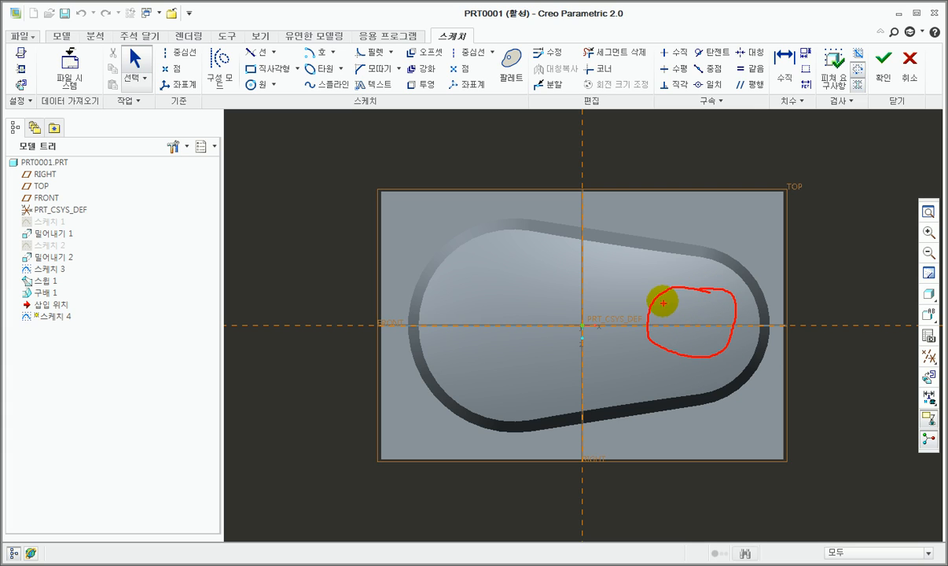
pyautogui.press('Escape')
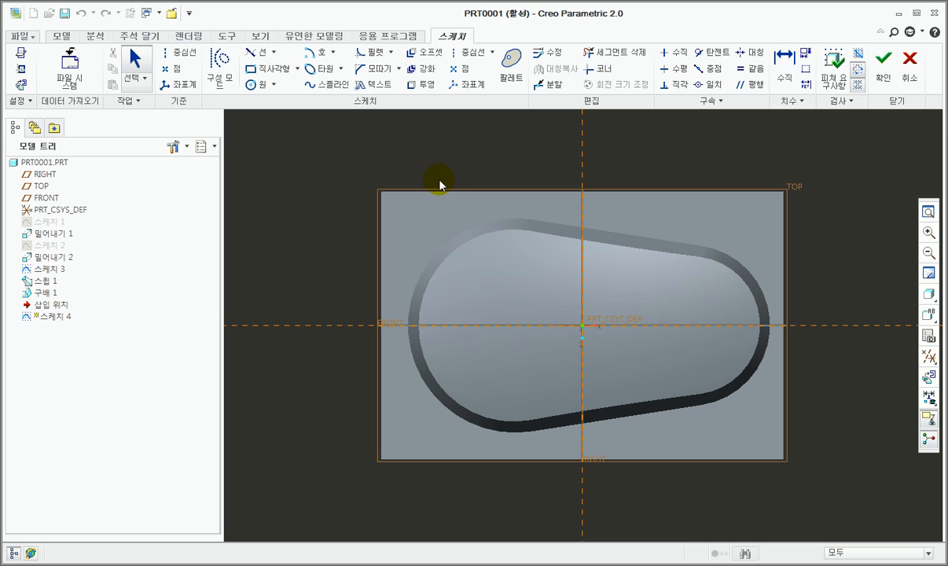
# Step: Sketch a circle inside the boss outline, concentric with the base arc of the boss's smaller rounded end
pyautogui.click(275, 84)
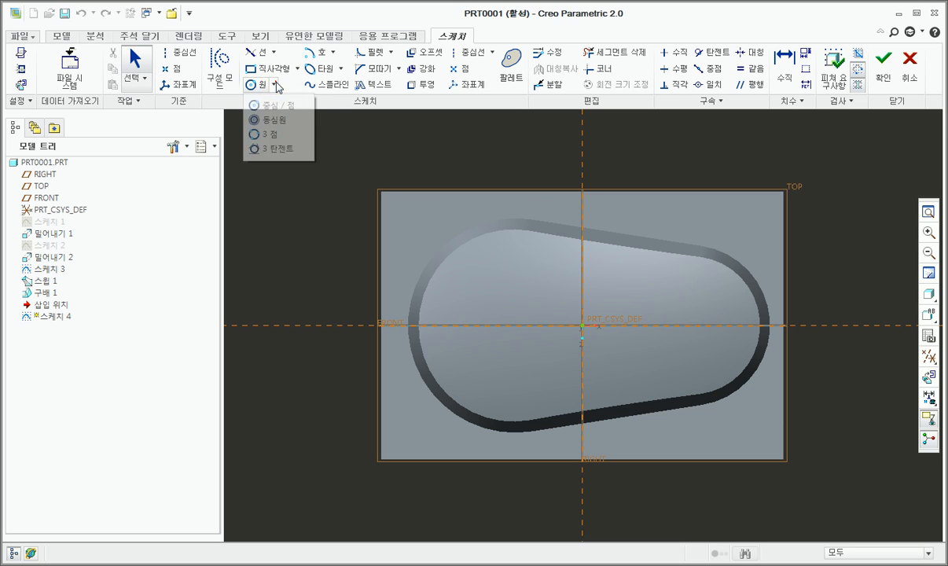
pyautogui.click(269, 119)
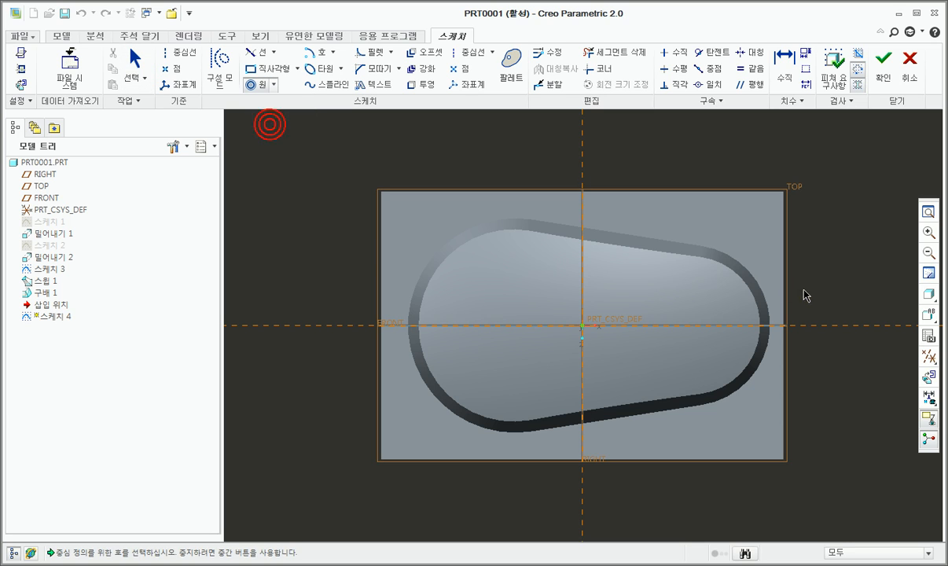
pyautogui.click(711, 266)
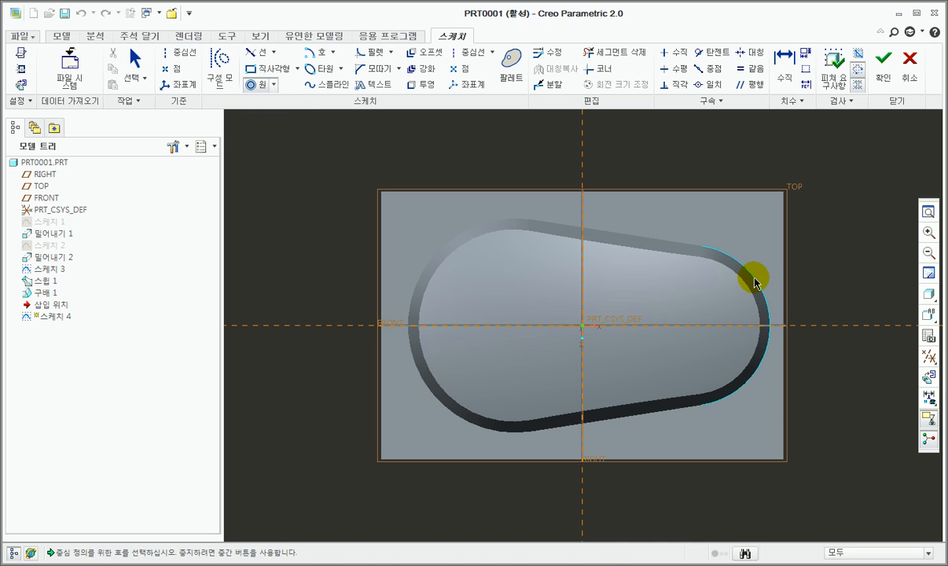
pyautogui.click(730, 315)
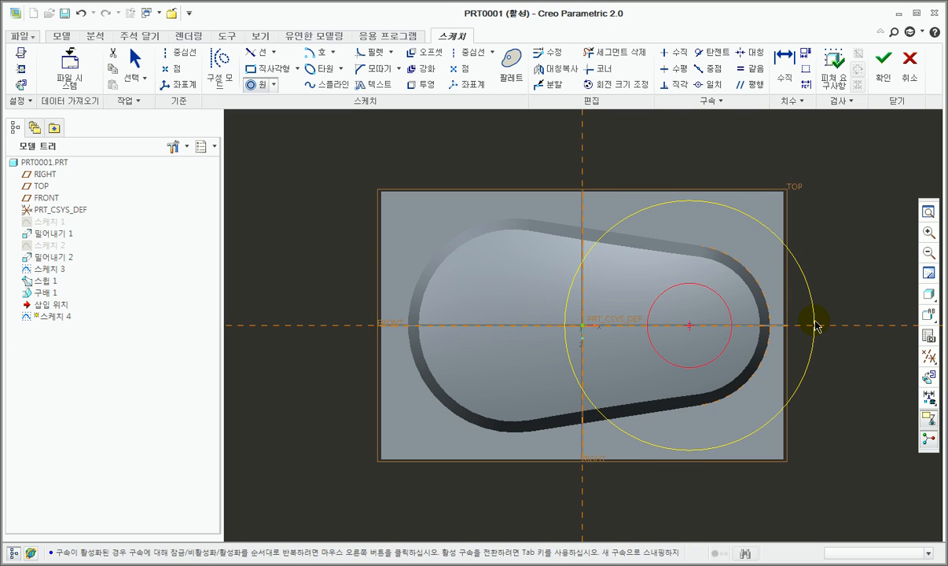
pyautogui.scroll(5, 814, 323)
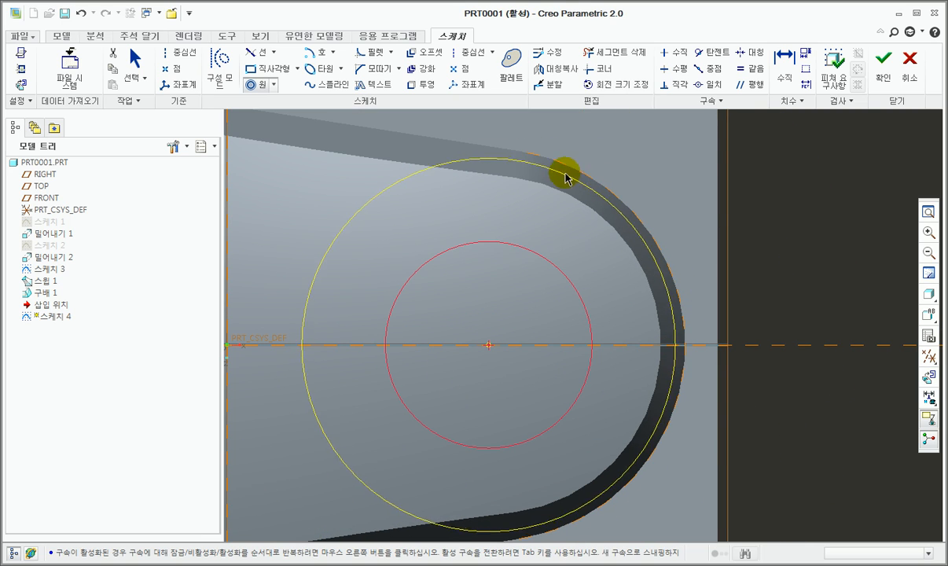
pyautogui.scroll(-5, 672, 263)
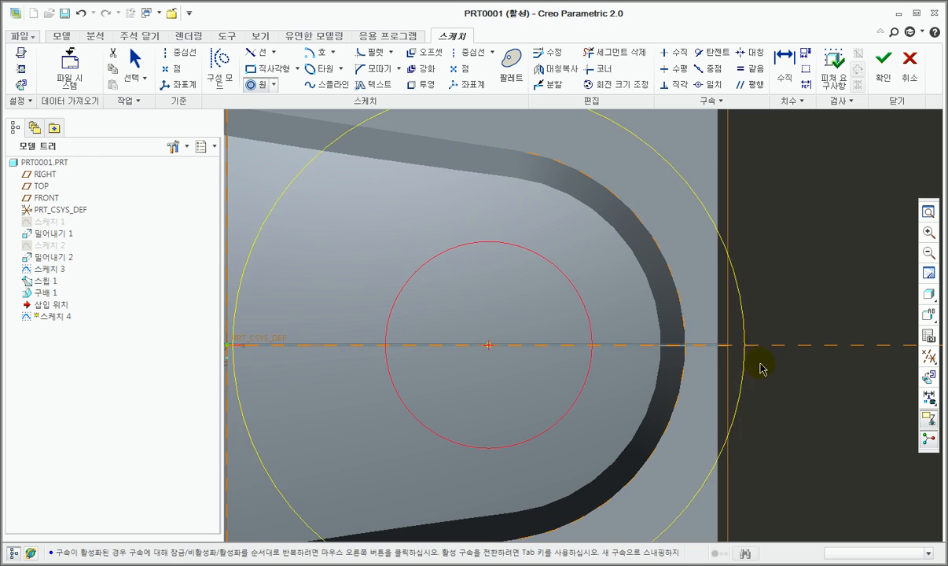
# Step: Set the diameter of the circle at the boss's smaller end to 30 mm and finish the sketch
pyautogui.scroll(3, 571, 352)
pyautogui.scroll(-3, 514, 275)
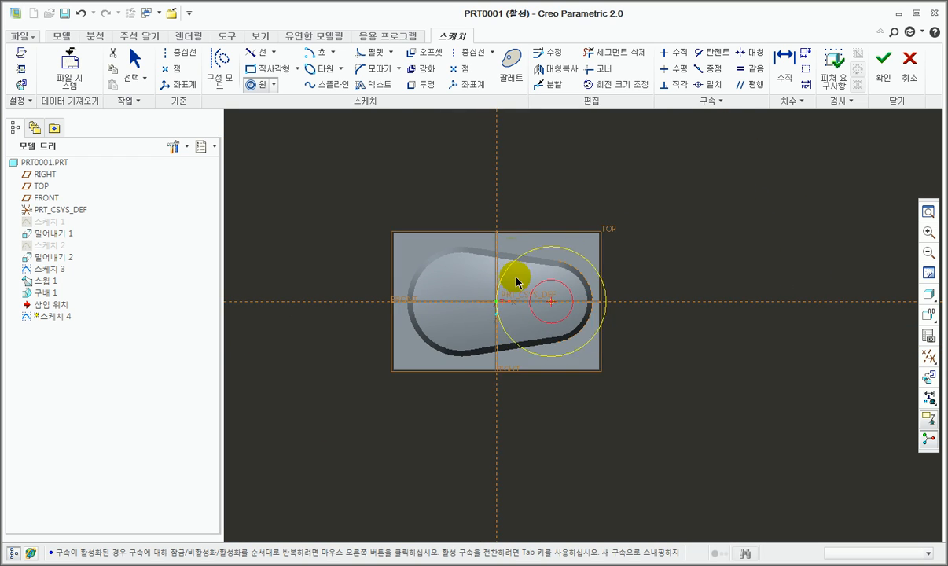
pyautogui.scroll(2, 566, 309)
pyautogui.scroll(-2, 595, 334)
pyautogui.scroll(2, 595, 333)
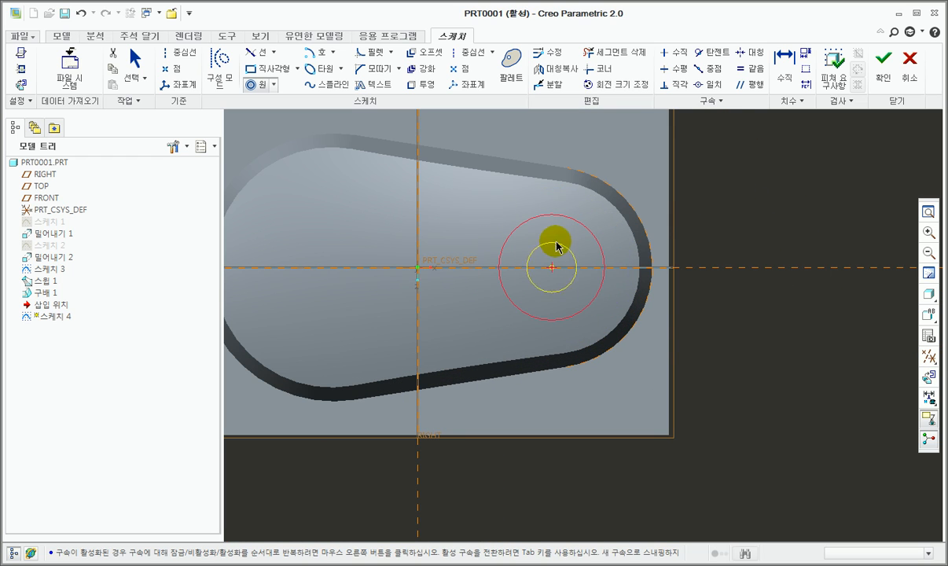
pyautogui.middleClick(692, 330)
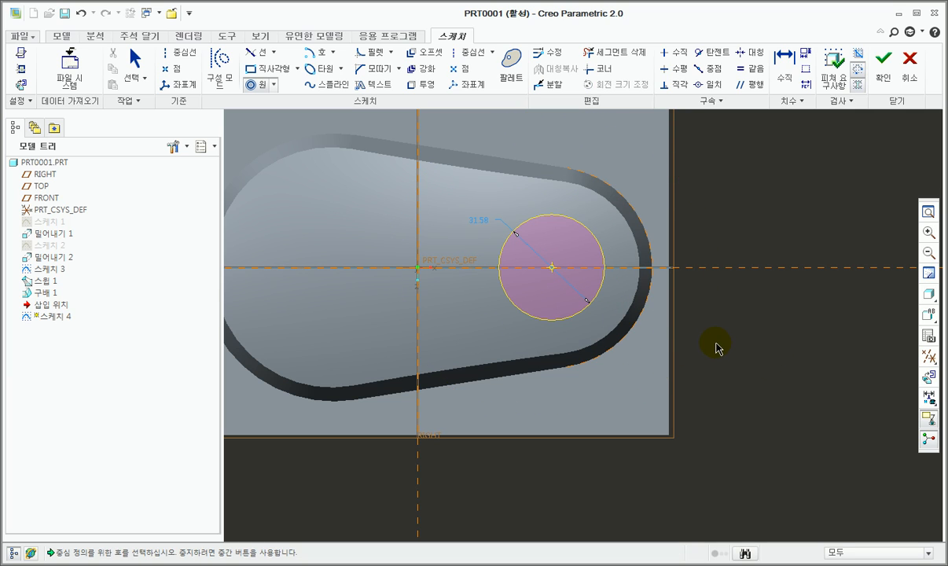
pyautogui.middleClick(691, 324)
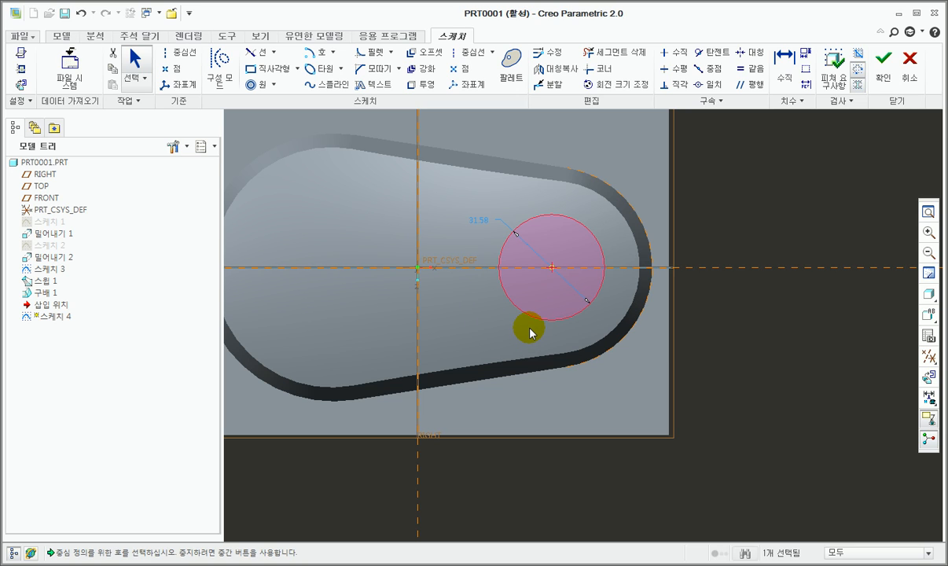
pyautogui.click(478, 228)
pyautogui.doubleClick(481, 225)
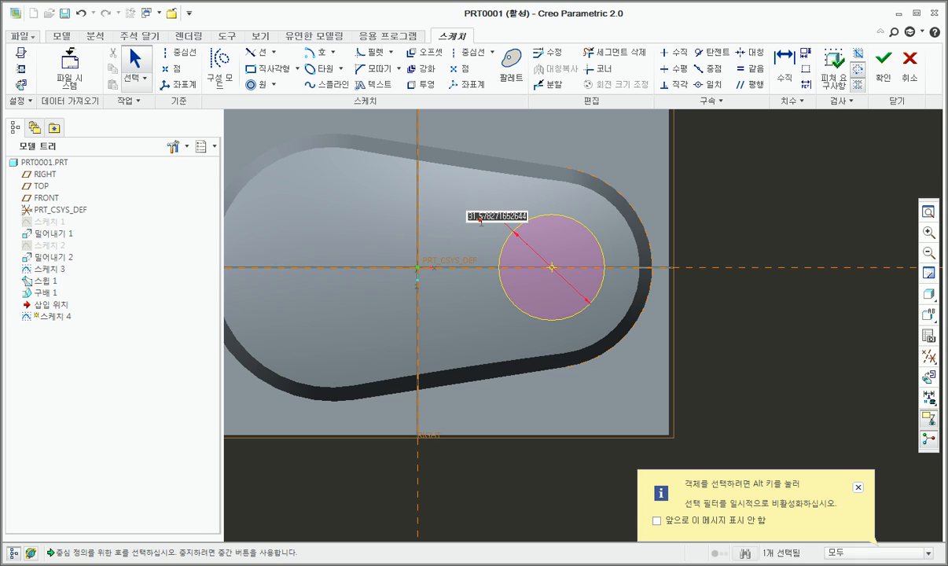
pyautogui.write('30')
pyautogui.press('Return')
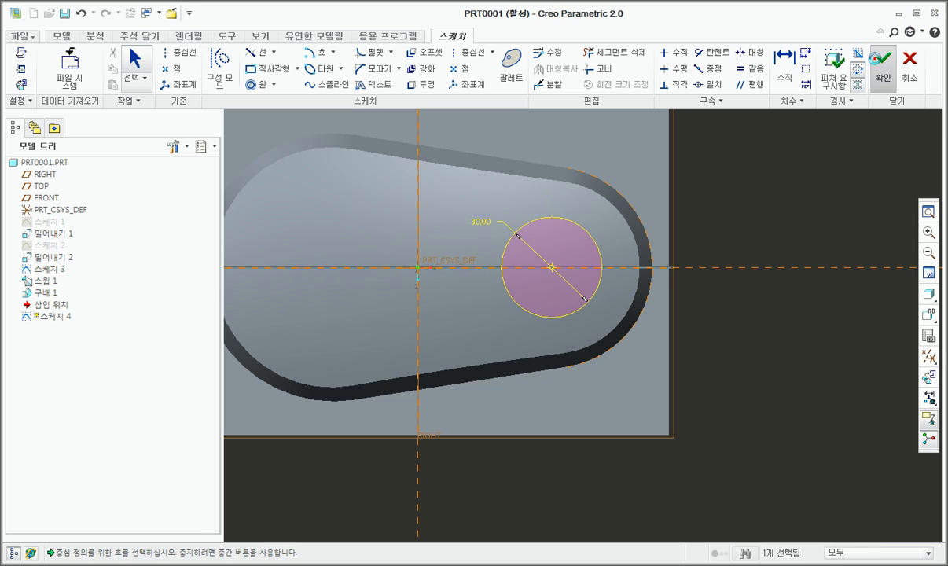
pyautogui.click(876, 59)
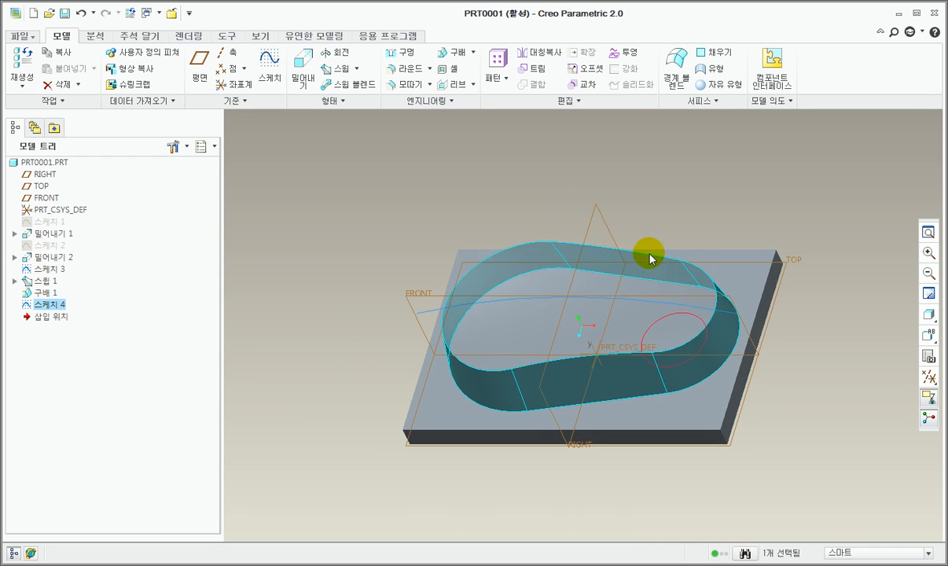
# Step: Extrude the 30 mm circle upward by 40 mm as a solid cylinder
pyautogui.click(302, 82)
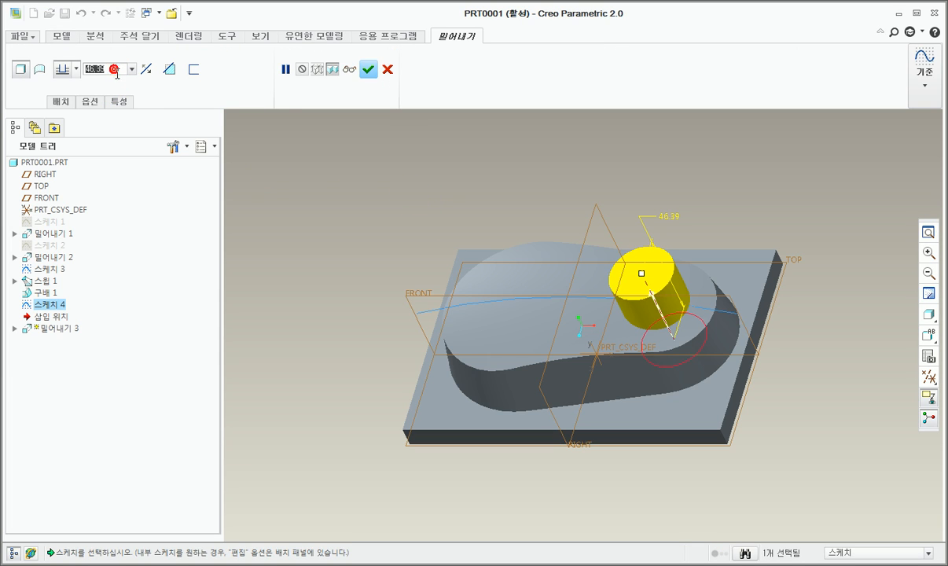
pyautogui.write('40')
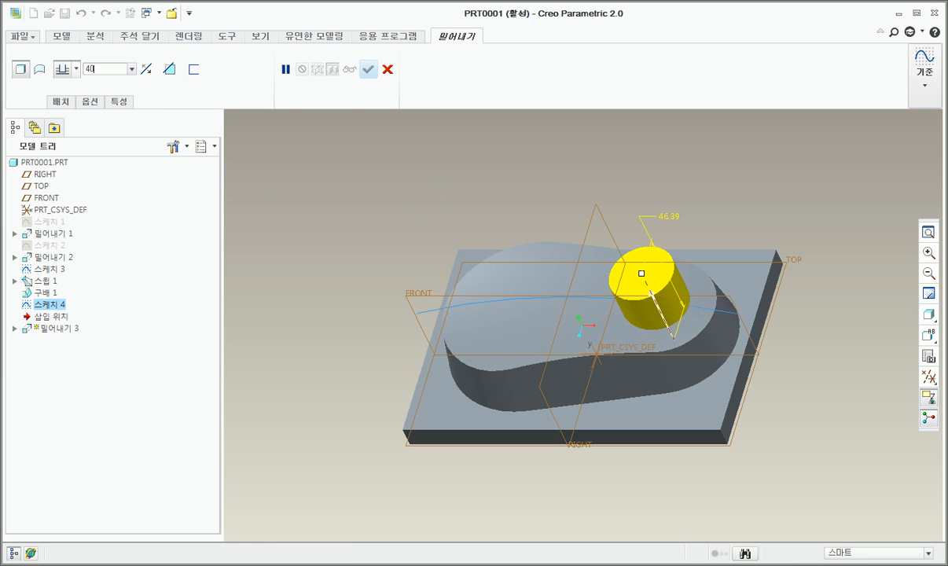
pyautogui.press('Return')
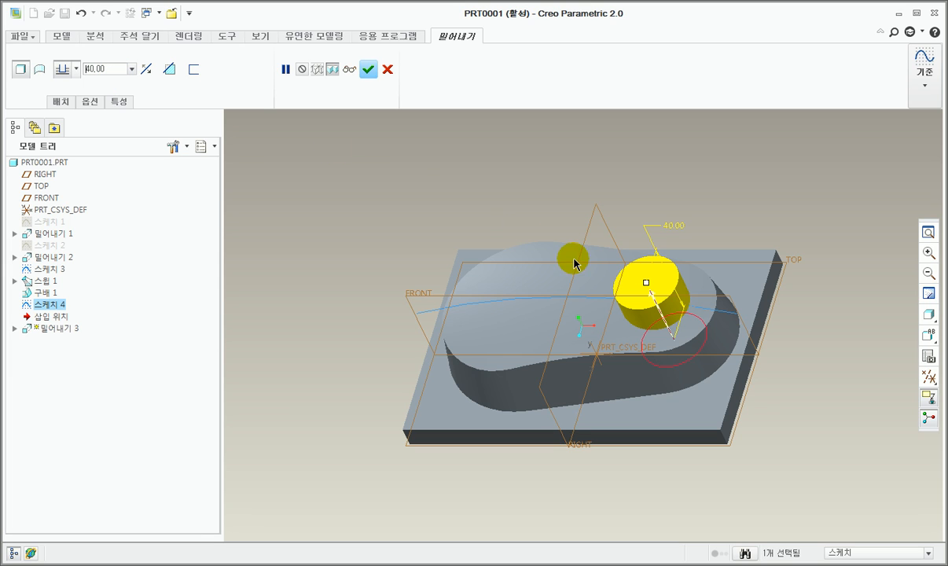
pyautogui.click(369, 72)
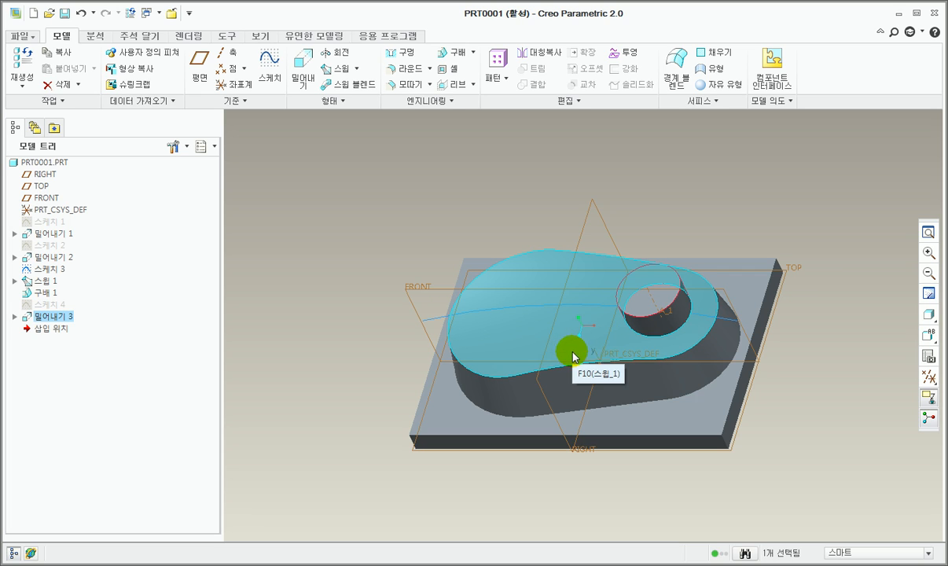
pyautogui.scroll(2, 509, 304)
pyautogui.scroll(-3, 507, 307)
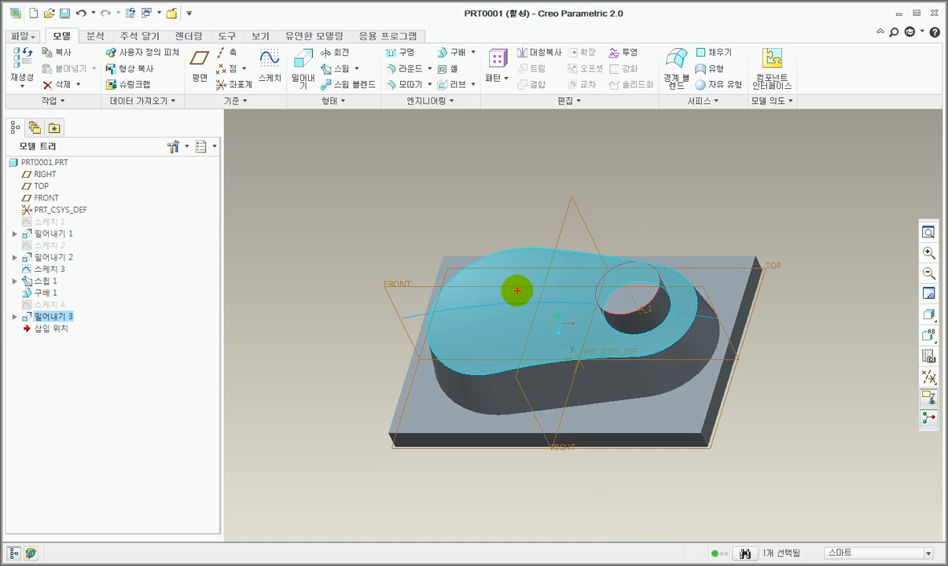
pyautogui.moveTo(473, 292)
pyautogui.mouseDown()
pyautogui.moveTo(489, 327)
pyautogui.moveTo(535, 292)
pyautogui.moveTo(513, 281)
pyautogui.mouseUp()
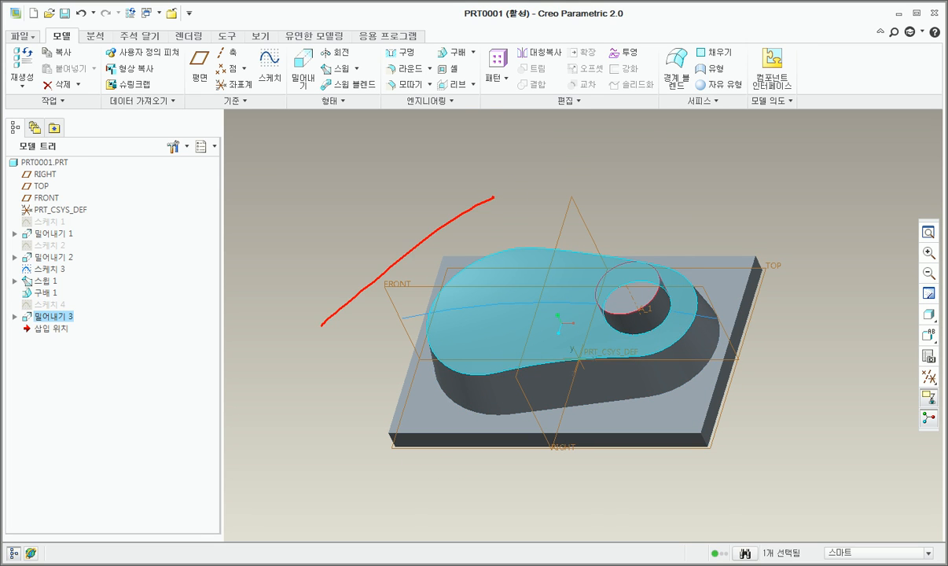
pyautogui.moveTo(322, 325)
pyautogui.mouseDown()
pyautogui.moveTo(761, 300)
pyautogui.moveTo(532, 217)
pyautogui.moveTo(447, 228)
pyautogui.mouseUp()
pyautogui.moveTo(498, 250)
pyautogui.mouseDown()
pyautogui.moveTo(472, 275)
pyautogui.moveTo(451, 271)
pyautogui.moveTo(475, 275)
pyautogui.mouseUp()
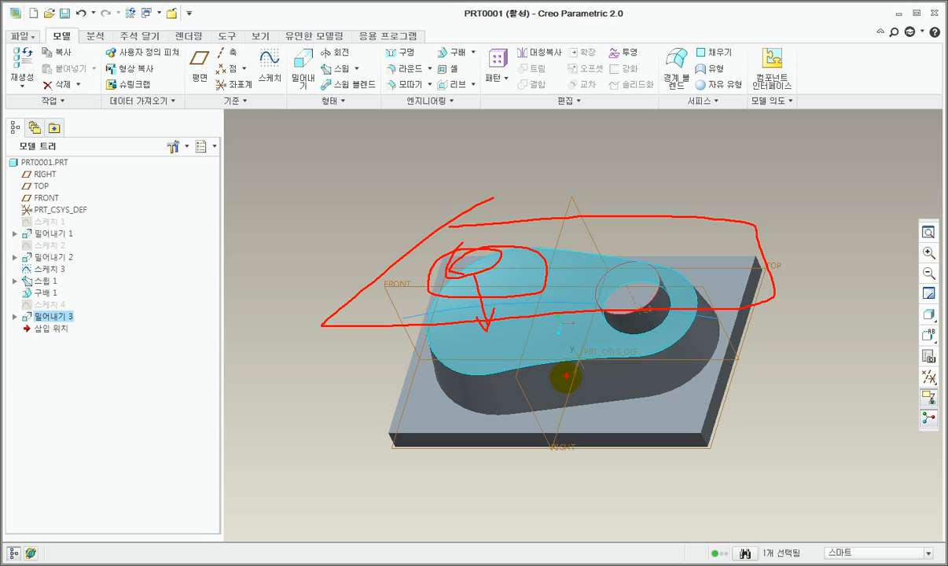
pyautogui.press('Escape')
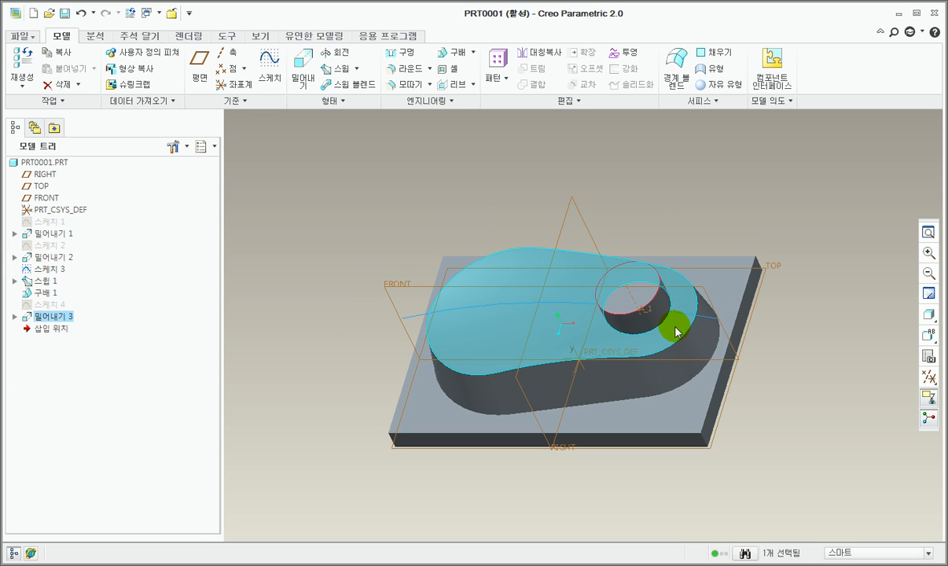
# Step: Start a new sketch on the top face of the cylinder
pyautogui.scroll(2, 634, 281)
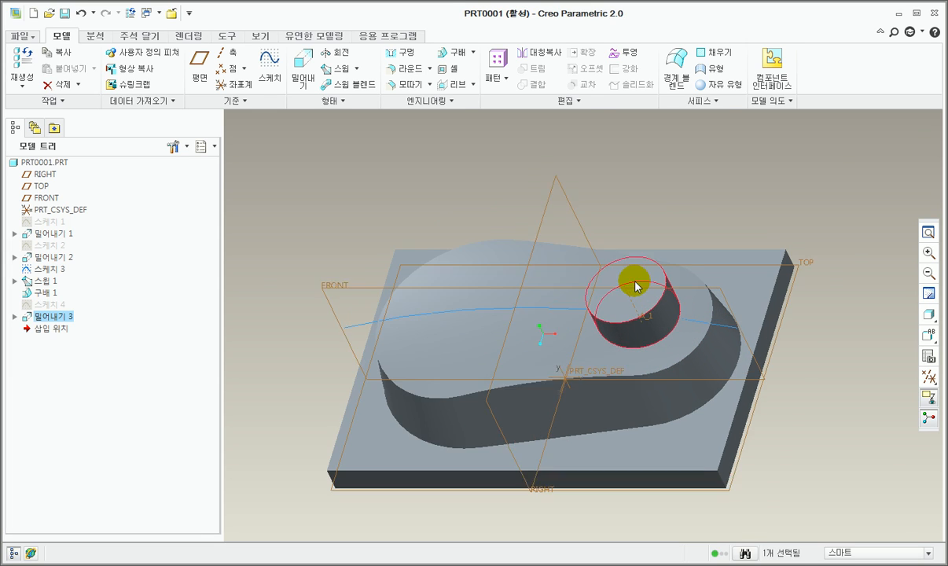
pyautogui.scroll(5, 634, 281)
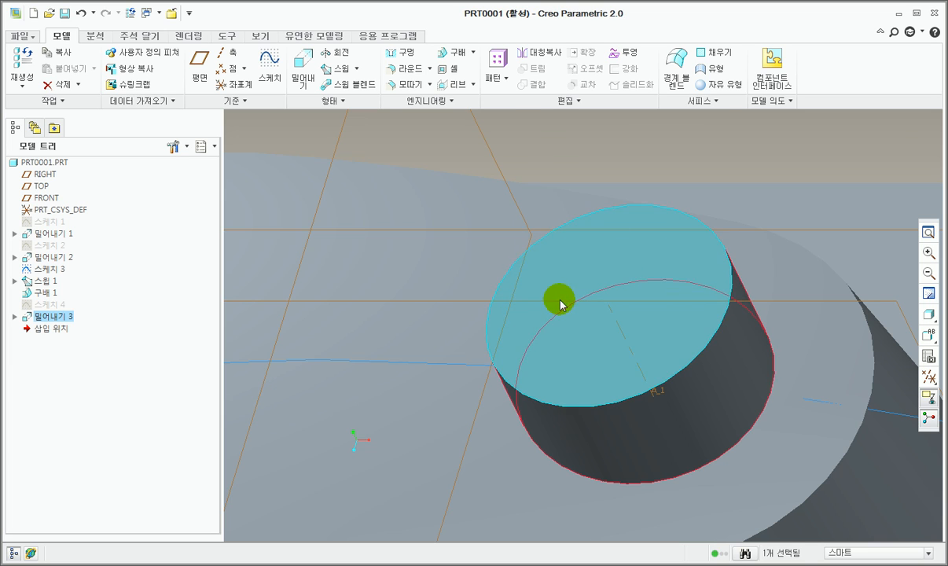
pyautogui.scroll(-2, 638, 271)
pyautogui.click(637, 274)
pyautogui.scroll(-8, 634, 269)
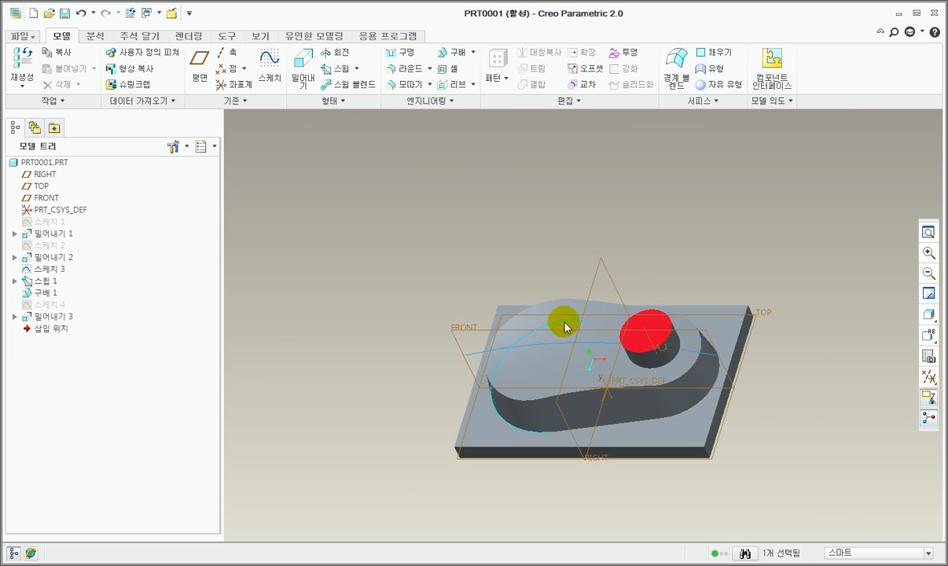
pyautogui.scroll(-2, 554, 322)
pyautogui.scroll(4, 556, 297)
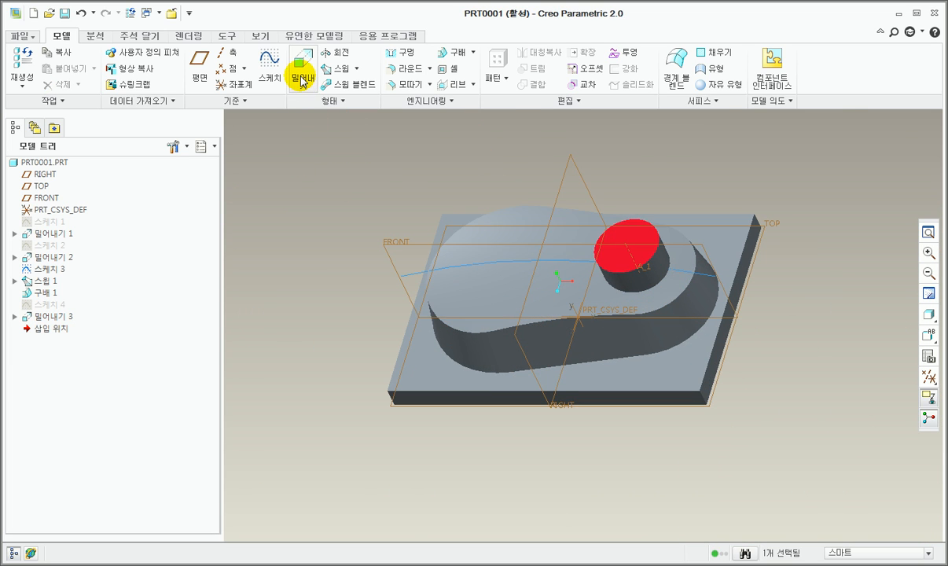
pyautogui.click(269, 65)
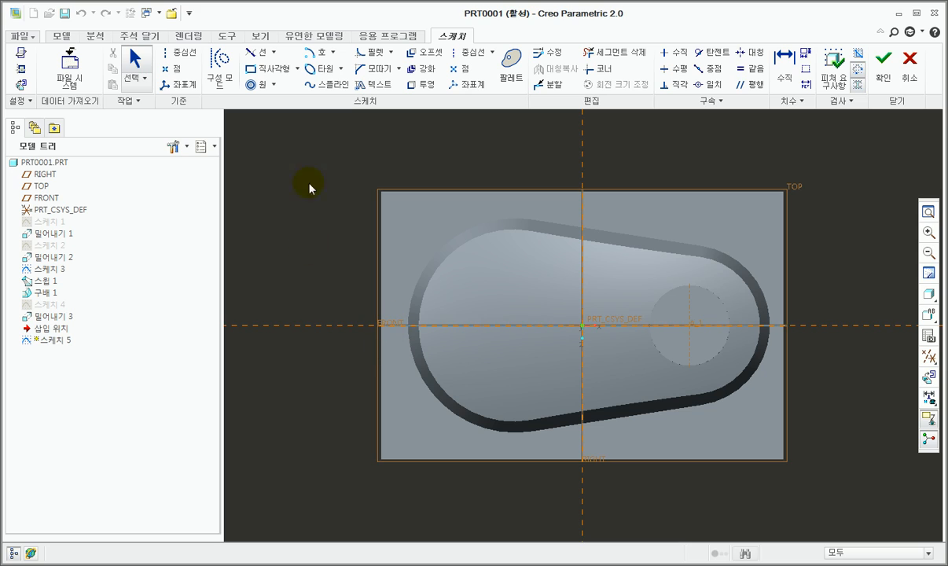
# Step: Sketch a circle inside the boss outline, concentric with the base arc of the boss's larger rounded end
pyautogui.click(250, 84)
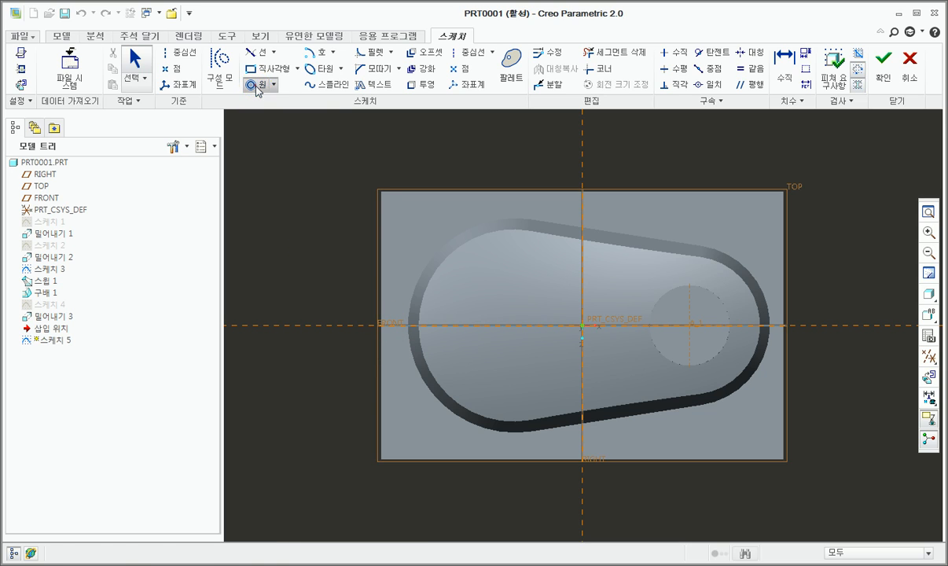
pyautogui.click(430, 260)
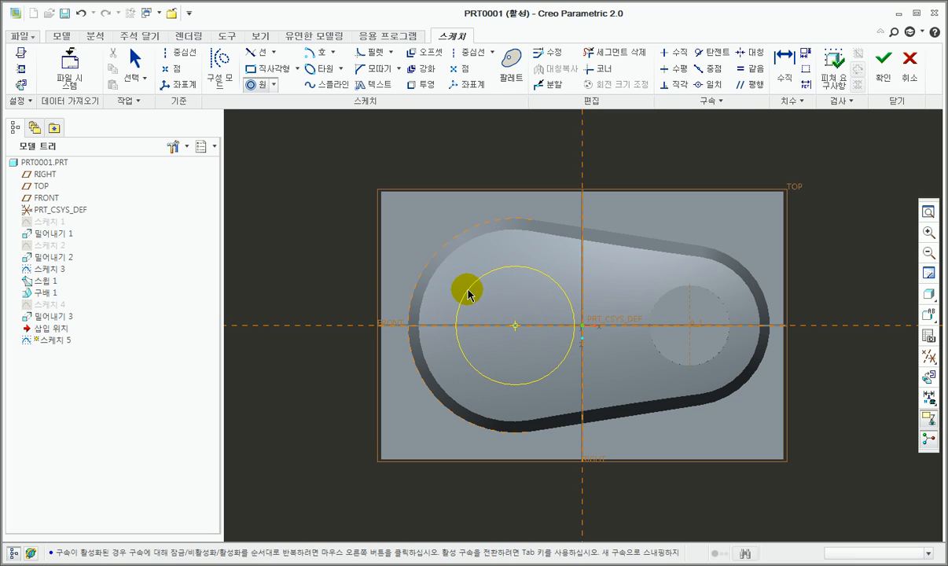
pyautogui.click(468, 293)
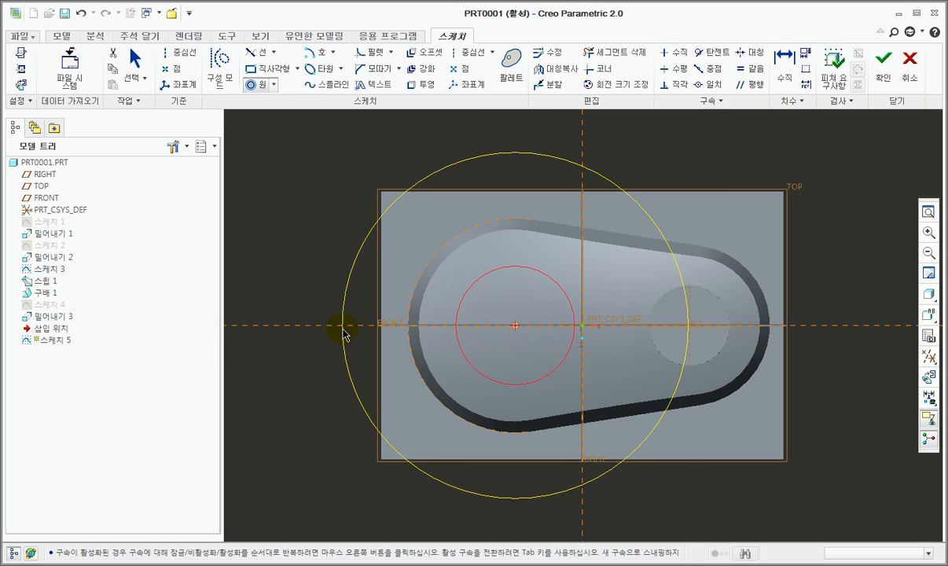
pyautogui.middleClick(315, 319)
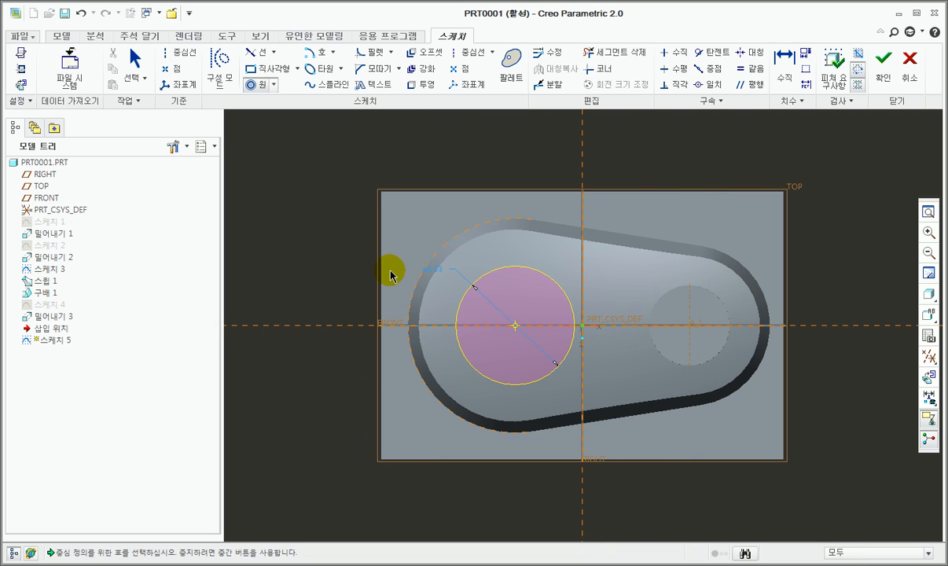
pyautogui.middleClick(359, 282)
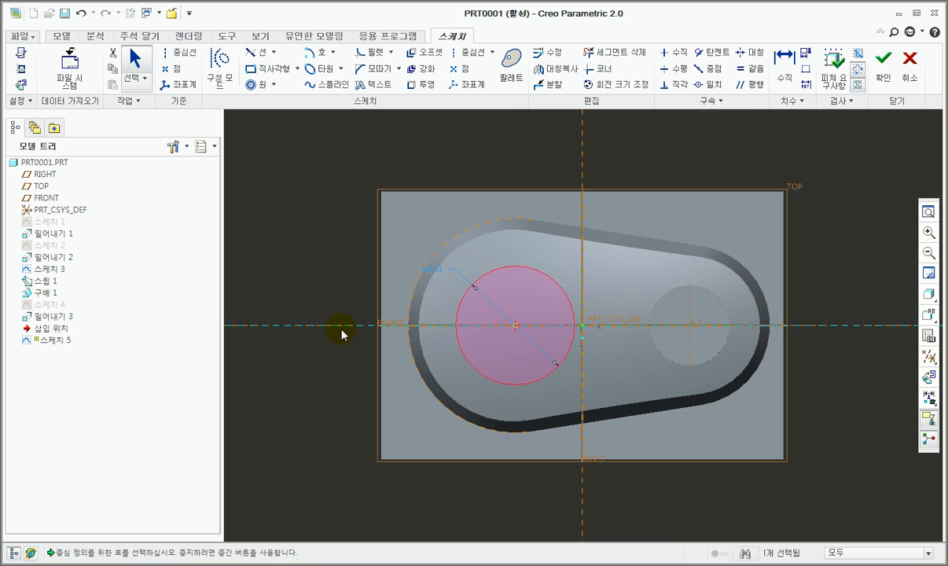
# Step: Set the new circle's diameter to 50 mm, finish the sketch and return to the default view
pyautogui.doubleClick(429, 275)
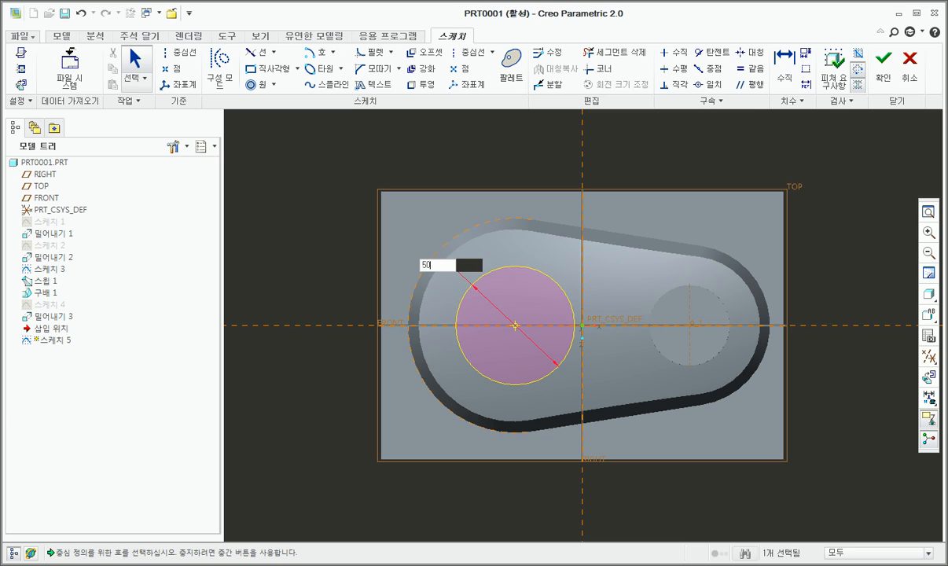
pyautogui.click(507, 304)
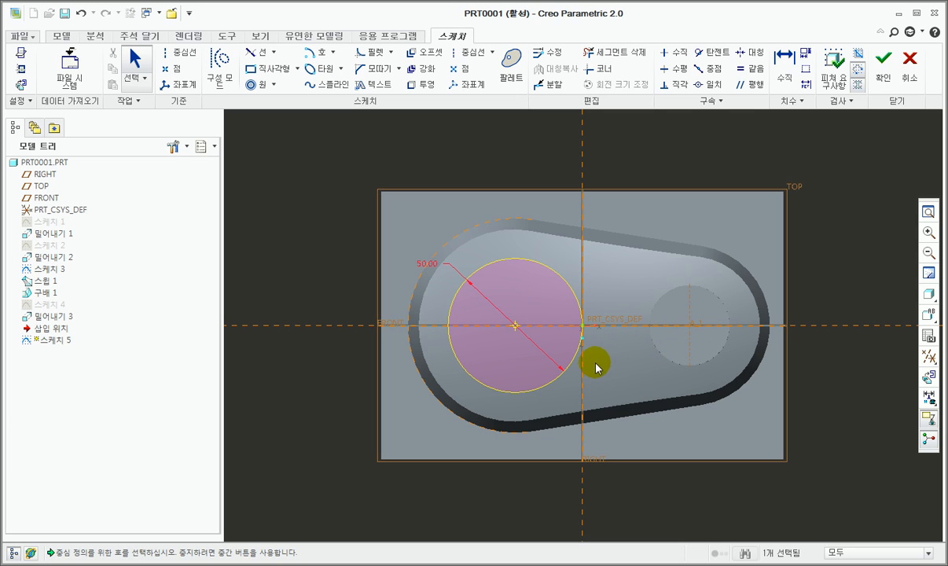
pyautogui.click(890, 75)
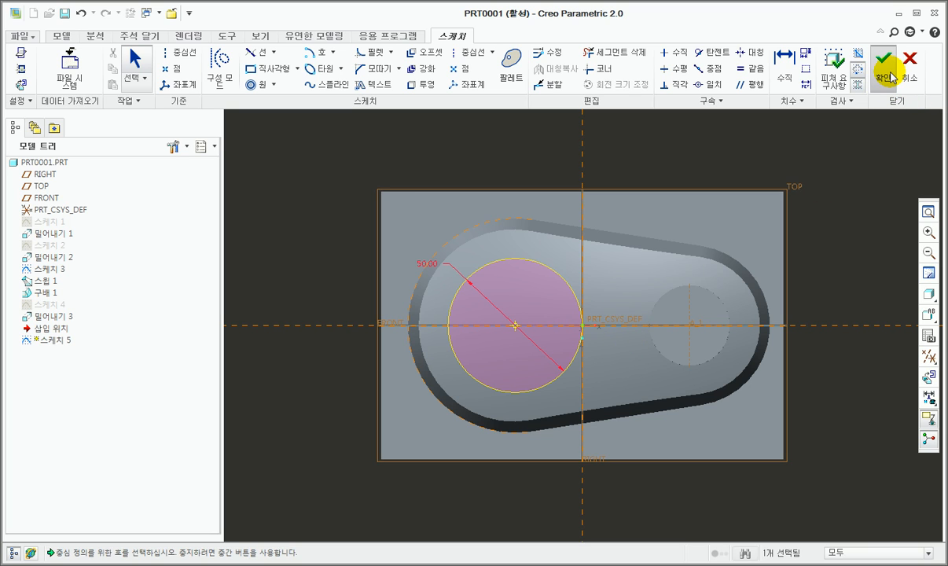
pyautogui.hotkey('ctrl', 'd')
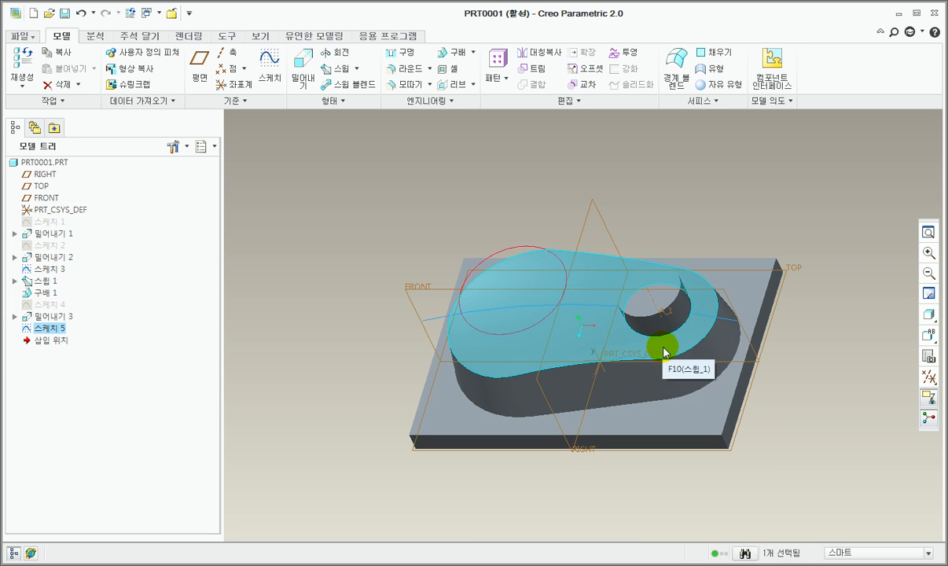
# Step: Extrude the 50 mm circle downward into the boss with material removal
pyautogui.click(305, 69)
pyautogui.moveTo(471, 321)
pyautogui.mouseDown(button='middle')
pyautogui.moveTo(484, 353)
pyautogui.moveTo(491, 334)
pyautogui.moveTo(461, 328)
pyautogui.moveTo(468, 322)
pyautogui.mouseUp(button='middle')
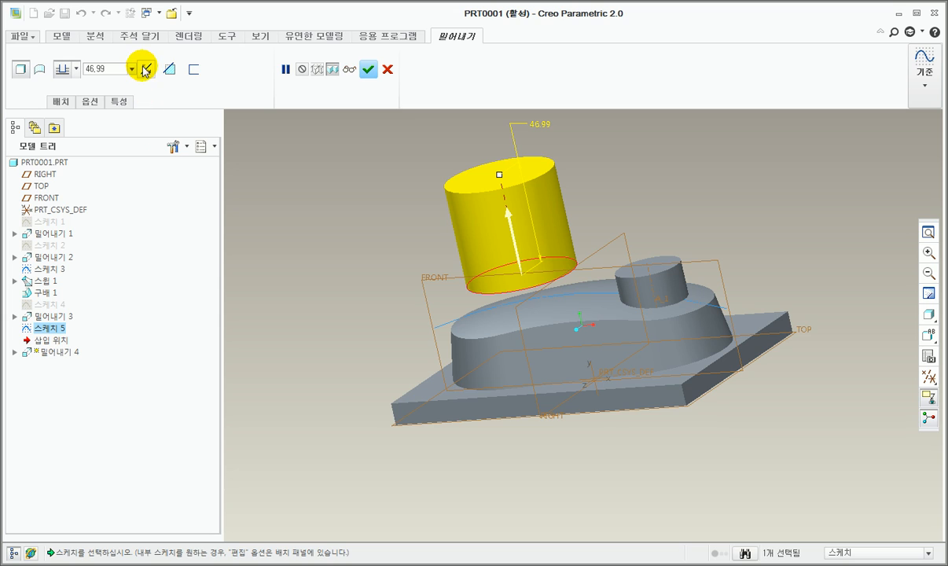
pyautogui.click(519, 255)
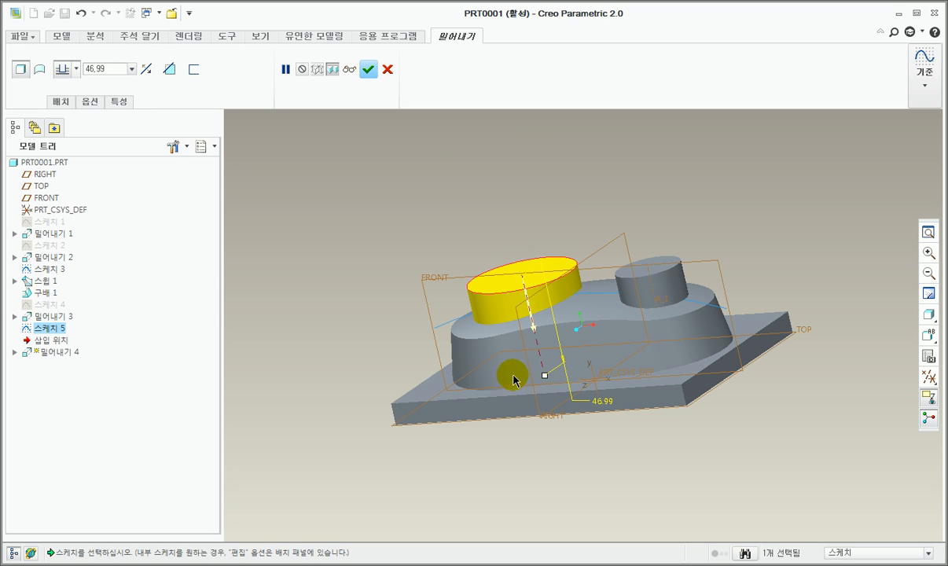
pyautogui.click(169, 71)
pyautogui.moveTo(491, 314)
pyautogui.mouseDown(button='middle')
pyautogui.moveTo(515, 354)
pyautogui.moveTo(504, 312)
pyautogui.mouseUp(button='middle')
# Step: Set the circular cut's depth to 30 mm and complete the extrusion
pyautogui.click(116, 71)
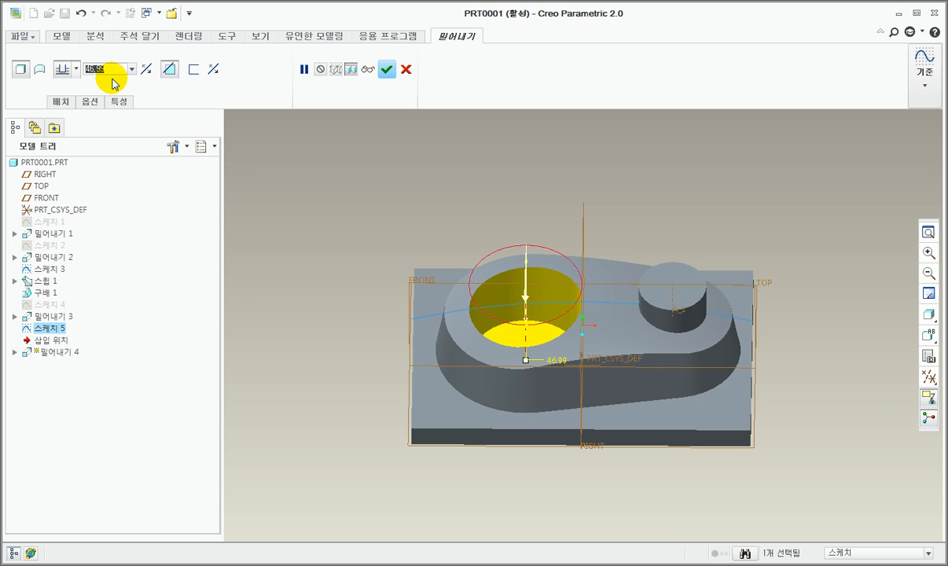
pyautogui.write('30')
pyautogui.press('Return')
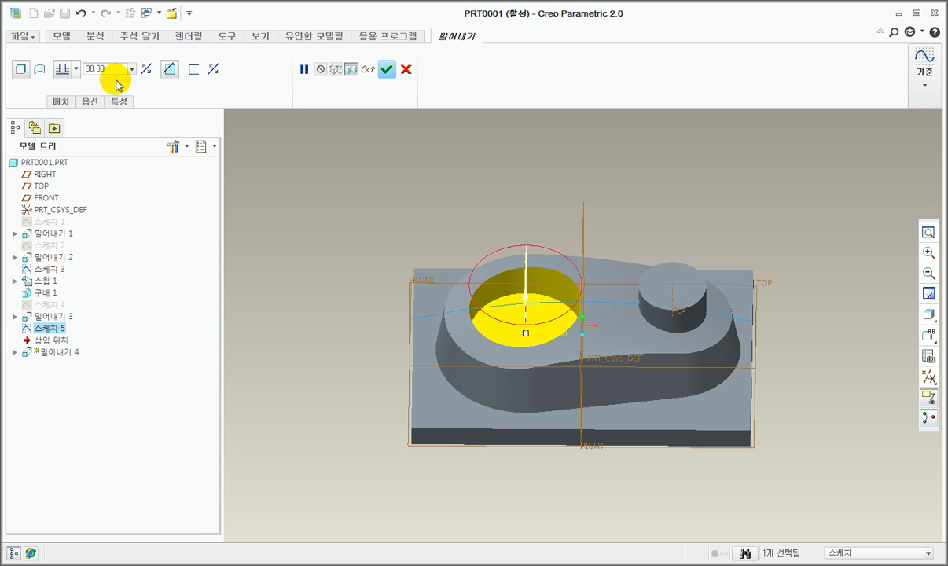
pyautogui.moveTo(491, 350); pyautogui.dragTo(483, 318, button='middle')
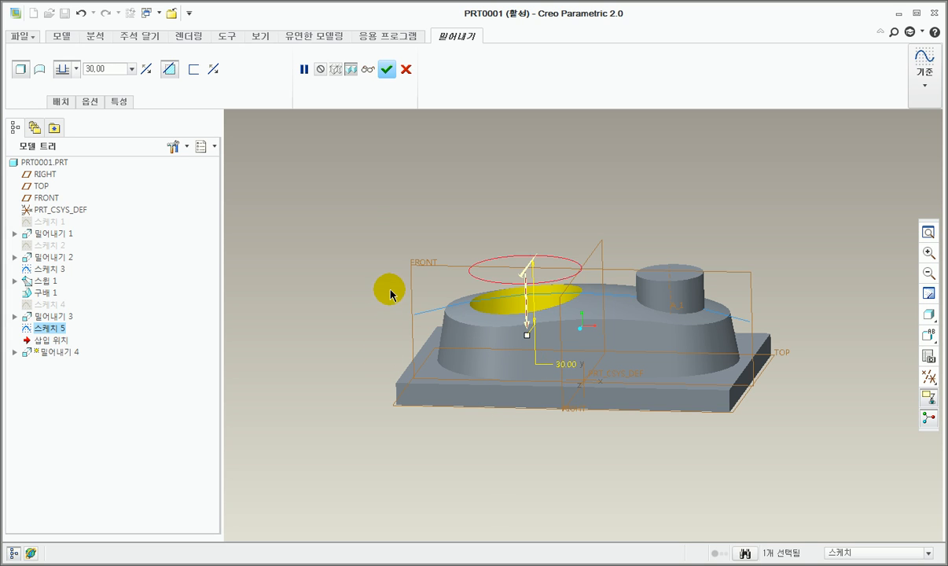
pyautogui.click(385, 72)
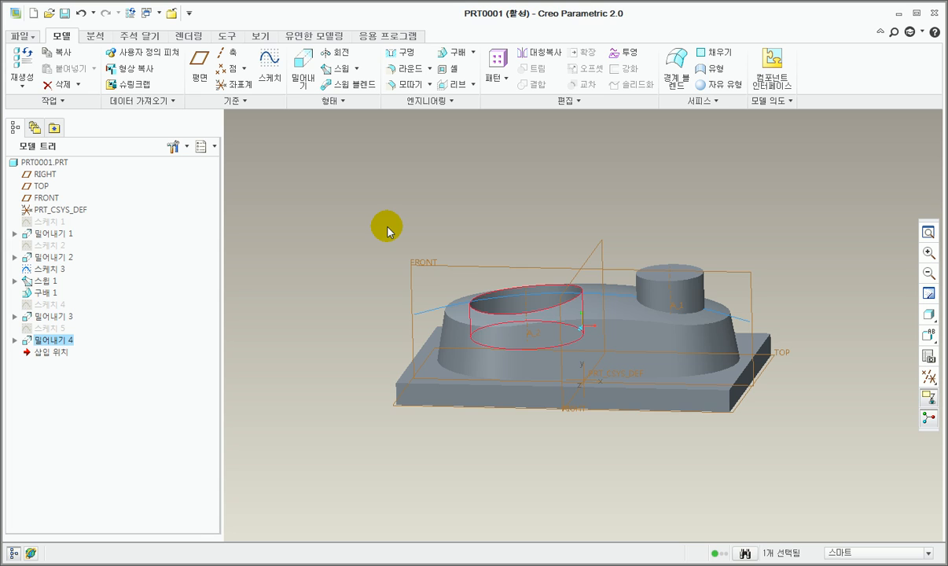
# Step: Start a Round with a 5 mm radius and select the circular pocket's upper rim and floor edges
pyautogui.moveTo(388, 227); pyautogui.dragTo(387, 227, button='middle')
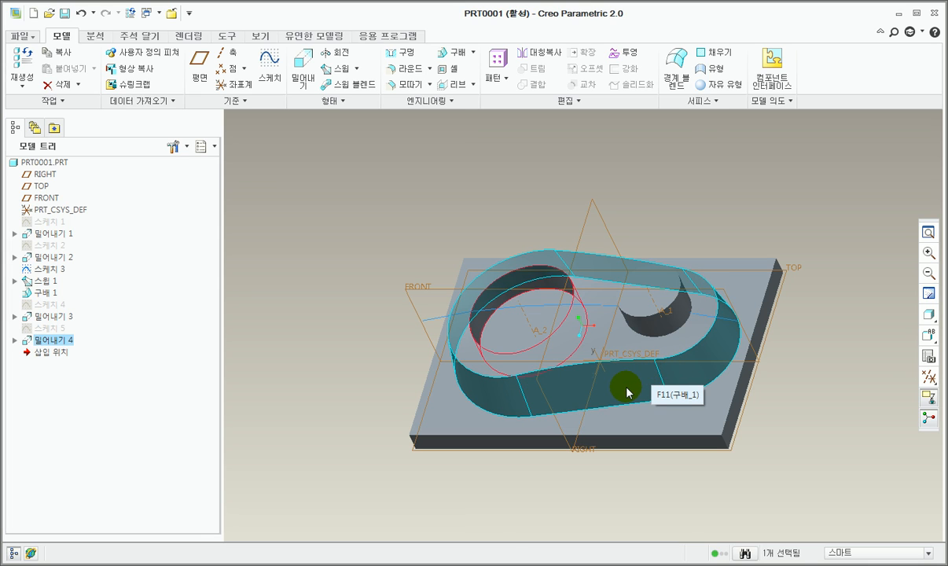
pyautogui.moveTo(662, 381); pyautogui.dragTo(509, 318, button='middle')
pyautogui.scroll(-2, 508, 319)
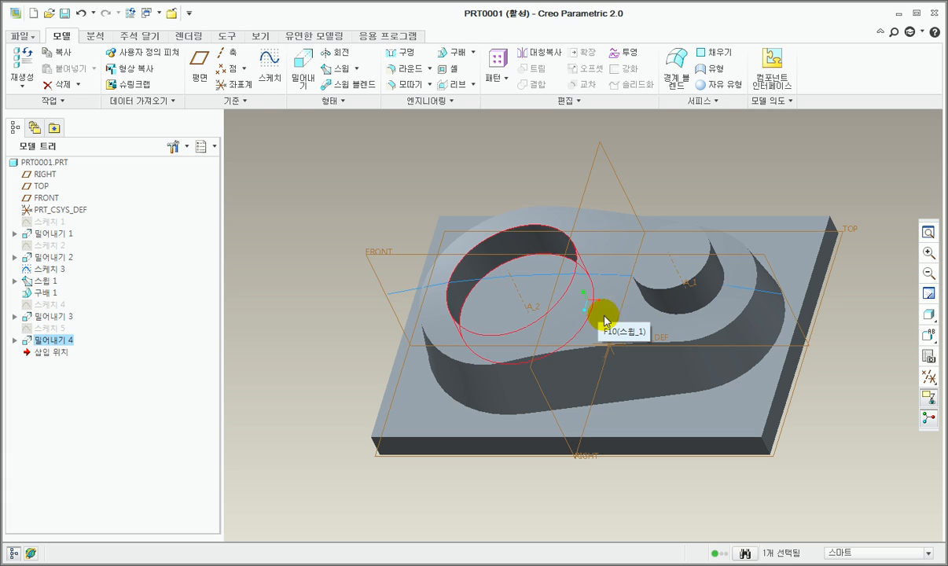
pyautogui.click(412, 74)
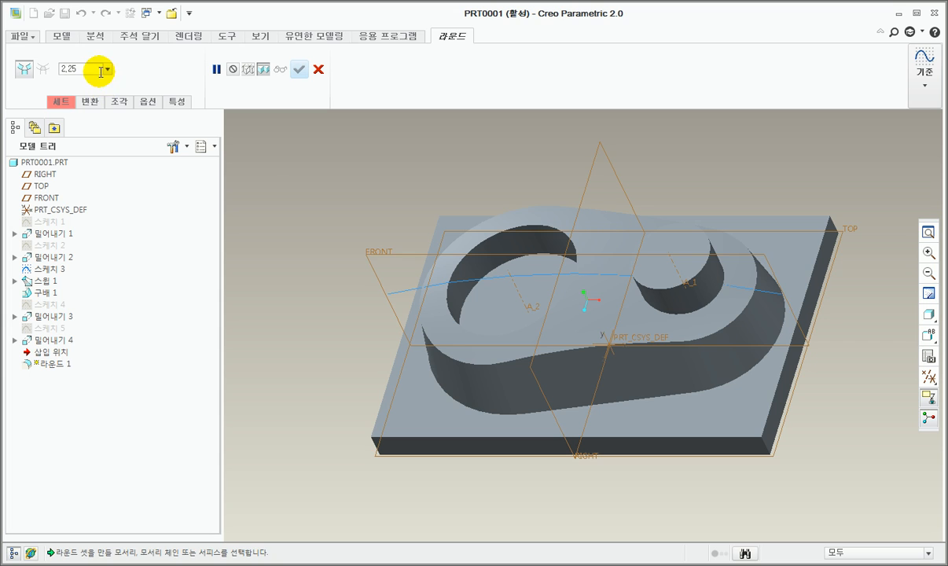
pyautogui.click(100, 72)
pyautogui.write('5')
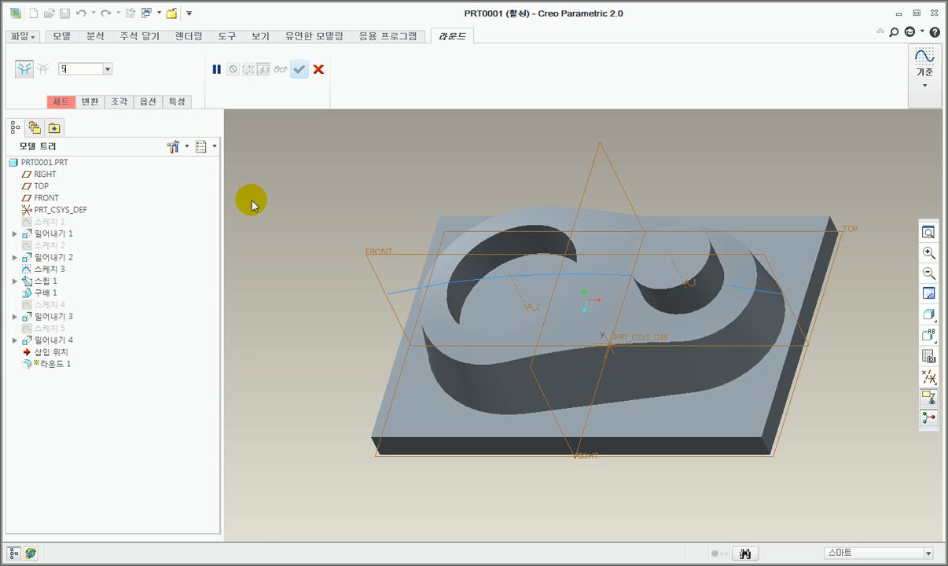
pyautogui.click(62, 102)
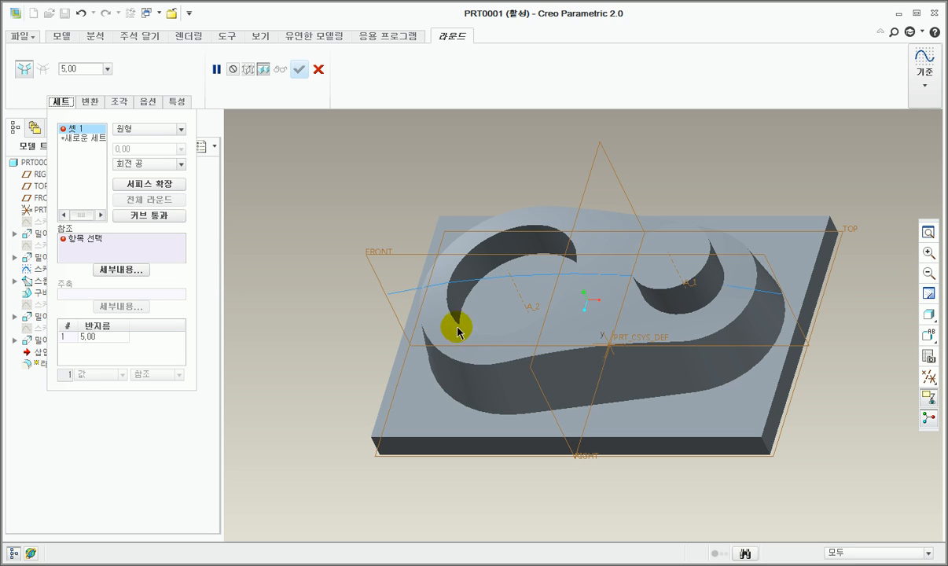
pyautogui.scroll(2, 507, 251)
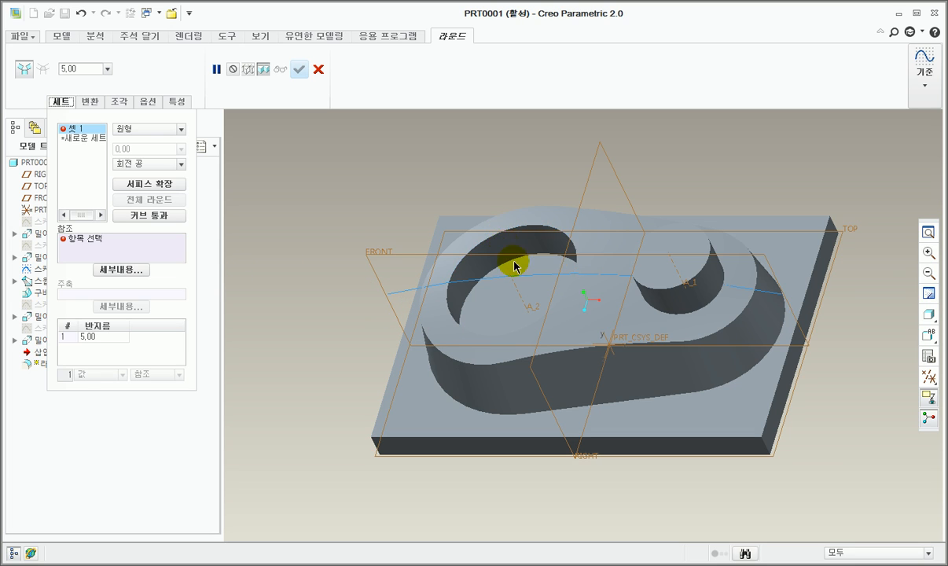
pyautogui.scroll(2, 479, 264)
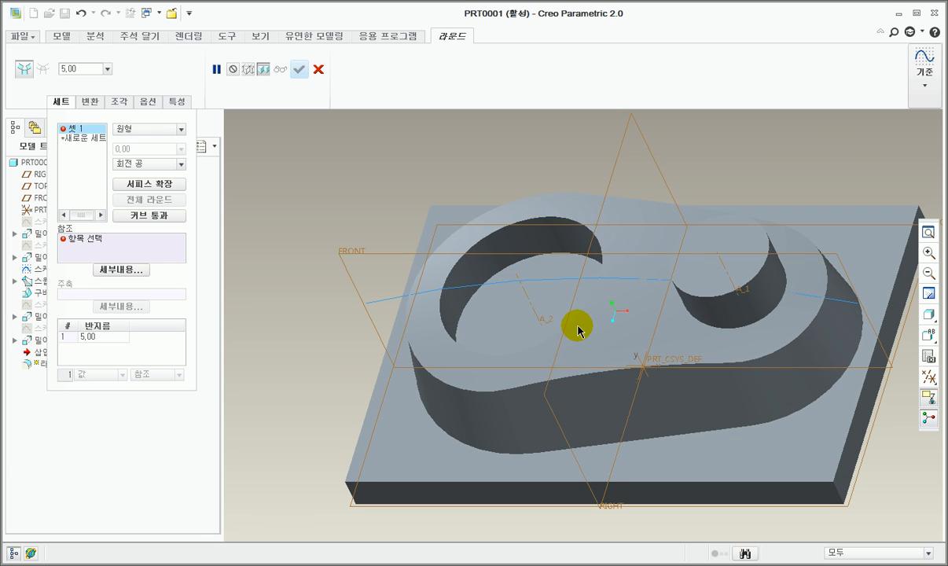
pyautogui.keyDown('shift'); pyautogui.moveTo(577, 324); pyautogui.dragTo(539, 317, button='middle'); pyautogui.keyUp('shift')
pyautogui.click(450, 230)
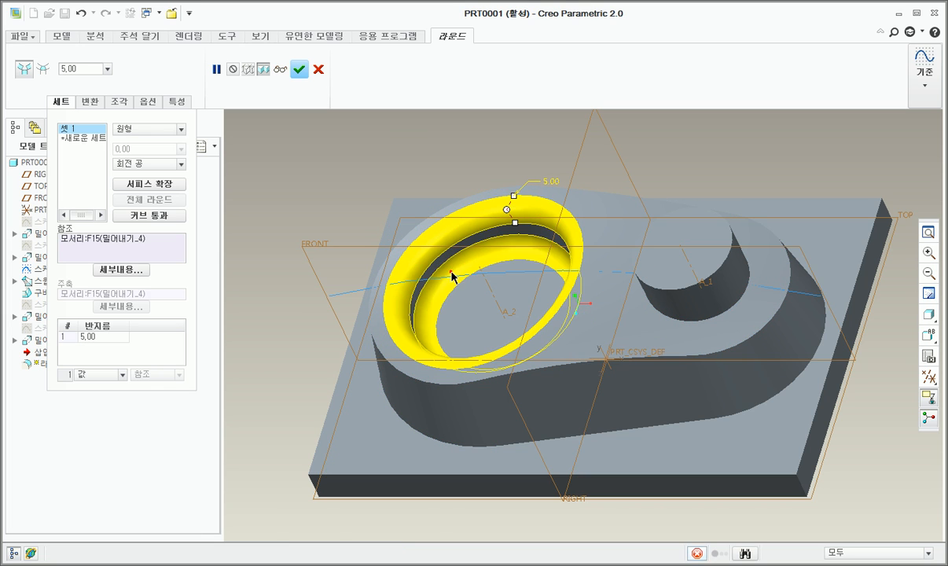
pyautogui.keyDown('ctrl'); pyautogui.click(452, 276); pyautogui.keyUp('ctrl')
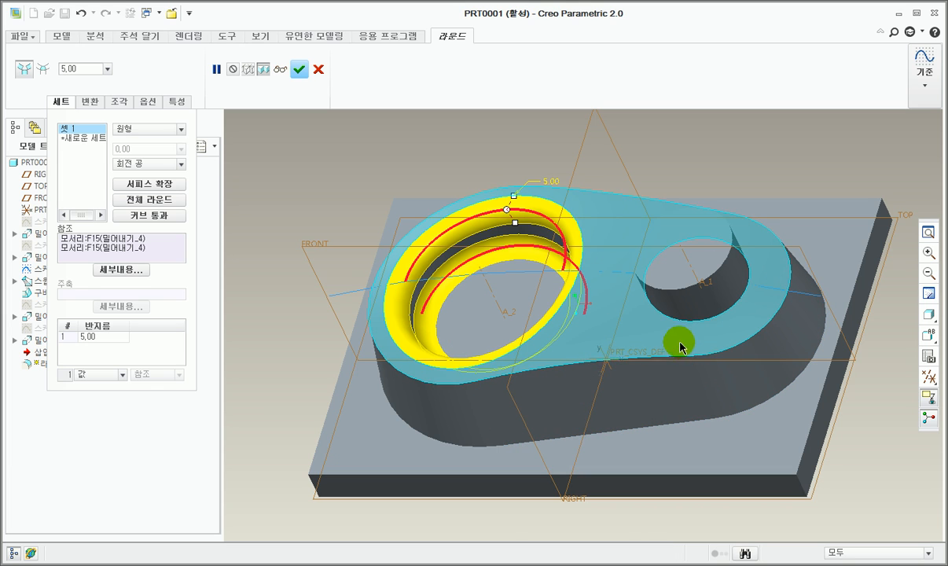
# Step: Add the boss's top and base edges and the cylinder's top and base edges to the round, then complete it
pyautogui.keyDown('ctrl'); pyautogui.click(578, 367); pyautogui.keyUp('ctrl')
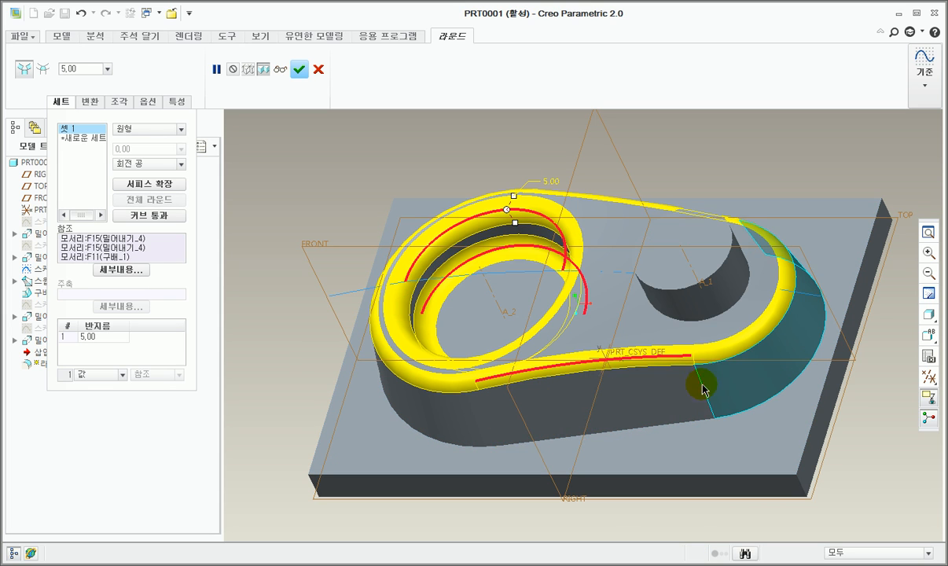
pyautogui.keyDown('ctrl'); pyautogui.click(704, 324); pyautogui.keyUp('ctrl')
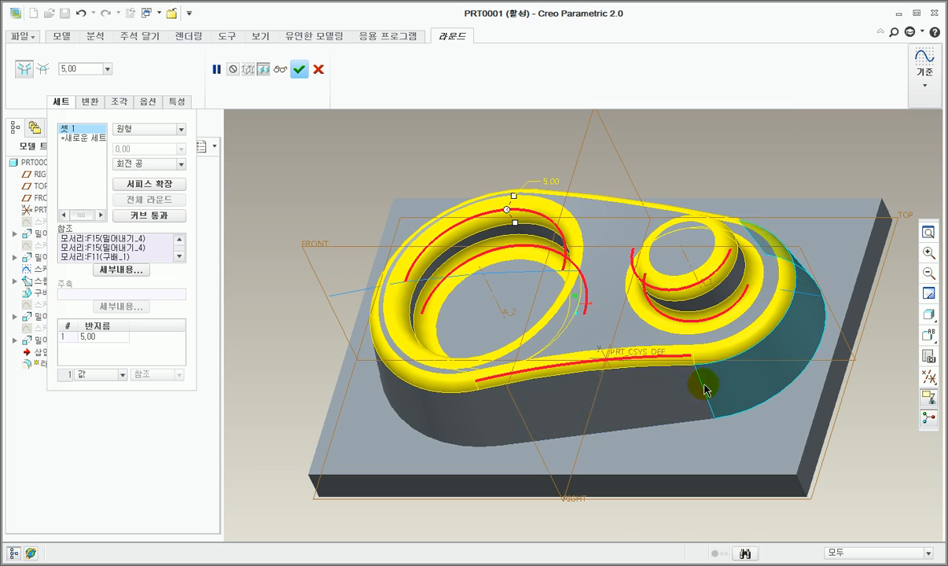
pyautogui.keyDown('ctrl'); pyautogui.click(636, 430); pyautogui.keyUp('ctrl')
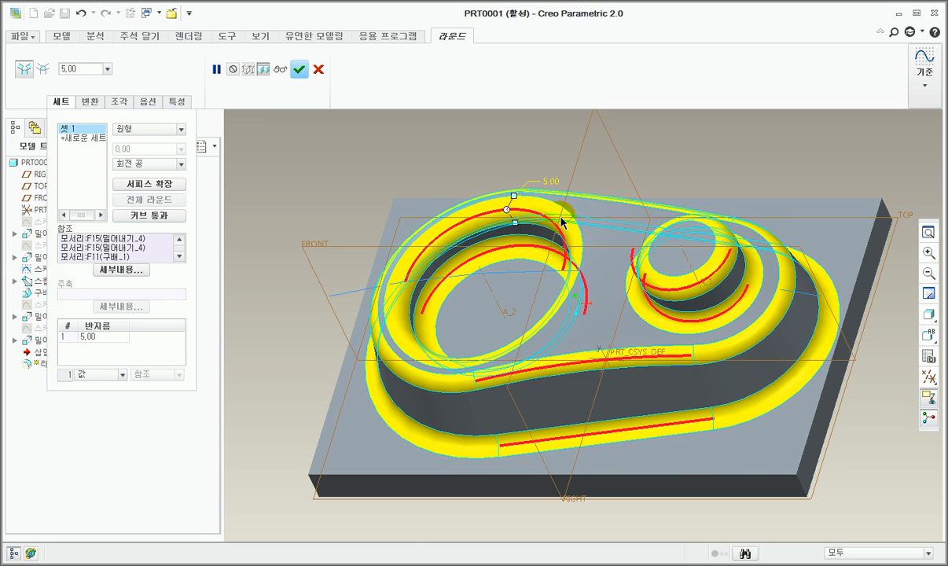
pyautogui.click(299, 70)
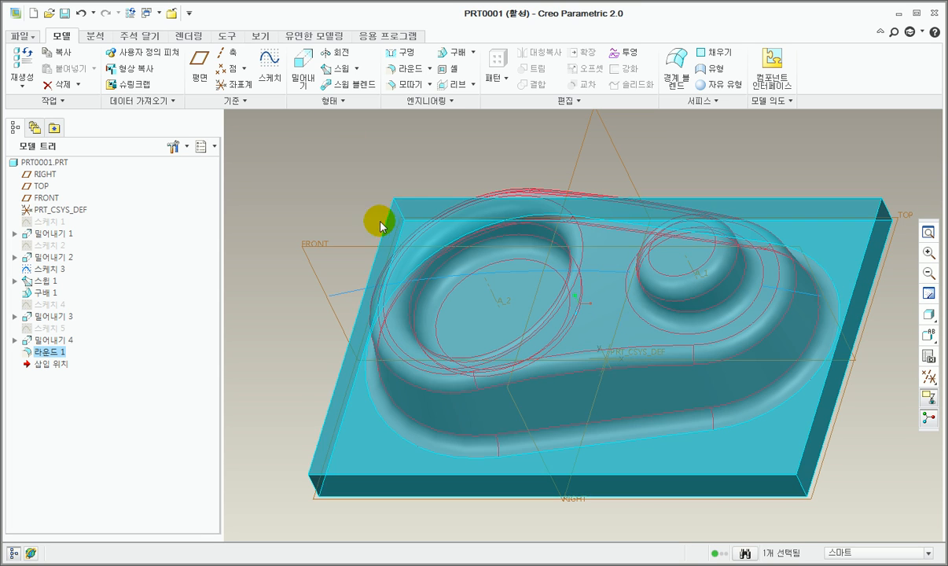
pyautogui.click(289, 205)
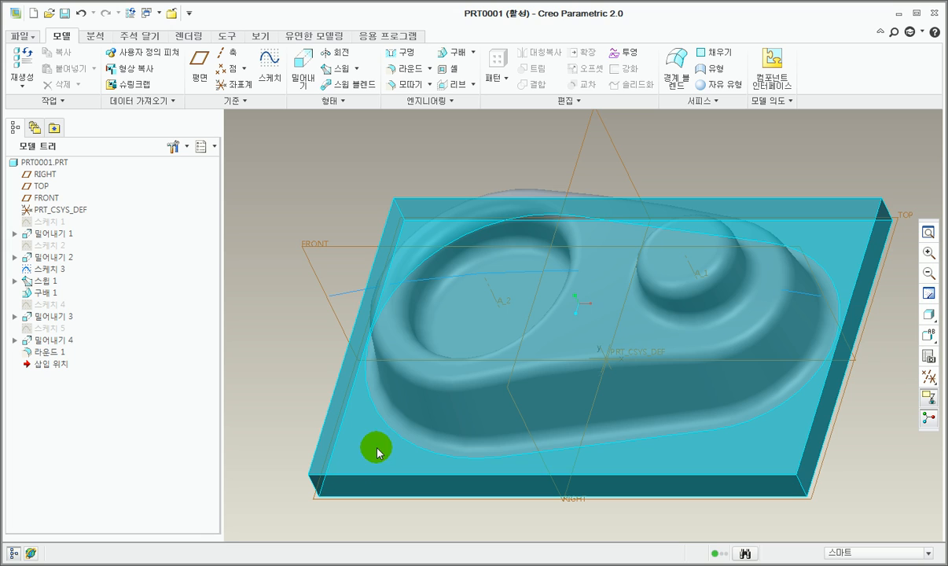
pyautogui.click(326, 477)
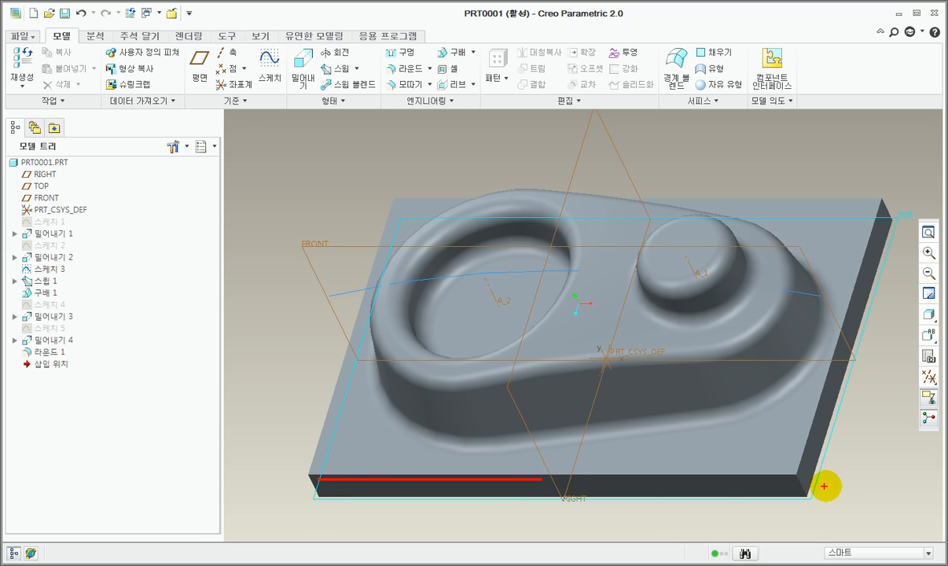
pyautogui.keyDown('ctrl'); pyautogui.click(809, 449); pyautogui.keyUp('ctrl')
pyautogui.keyDown('ctrl'); pyautogui.click(824, 197); pyautogui.keyUp('ctrl')
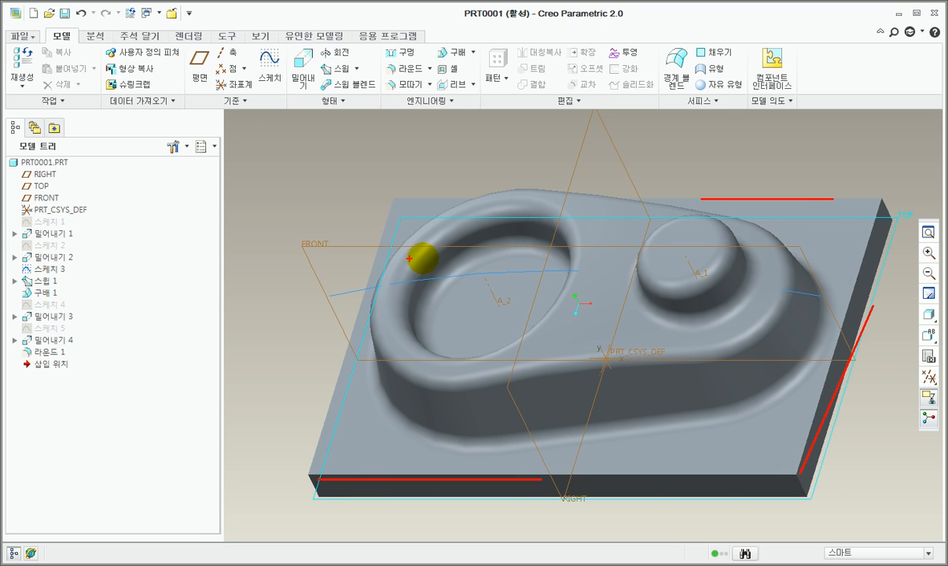
pyautogui.press('e')
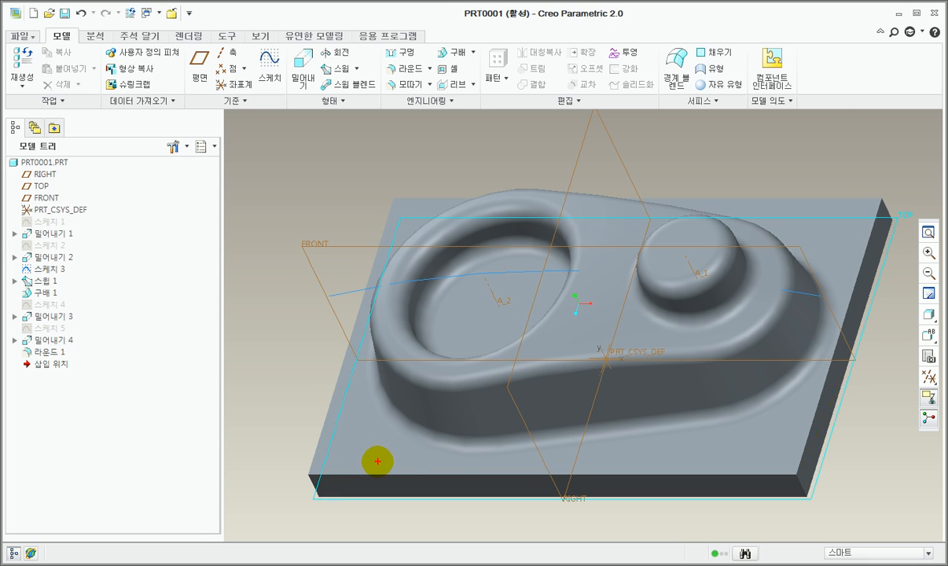
pyautogui.click(481, 401)
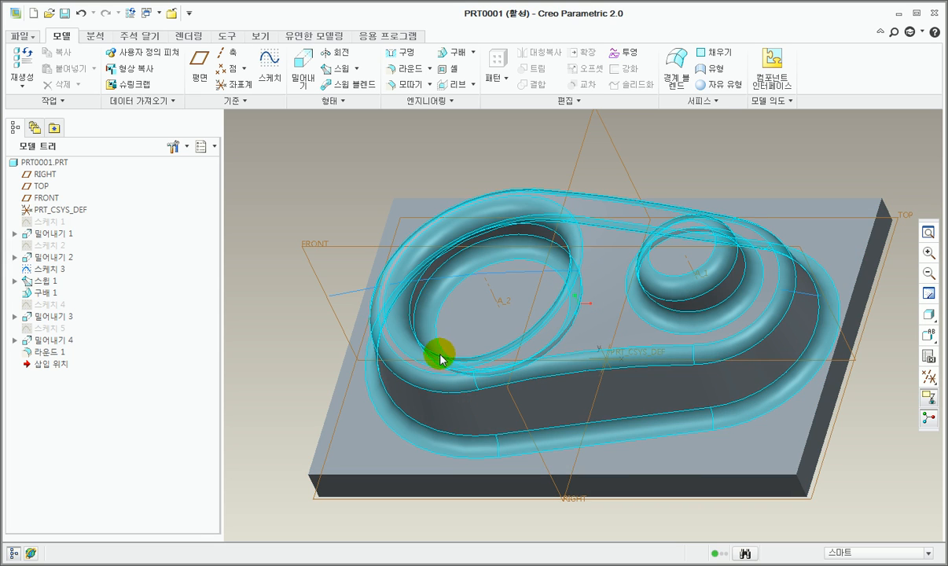
# Step: Round the four upper outer edges of the base plate with a 3 mm radius
pyautogui.click(415, 69)
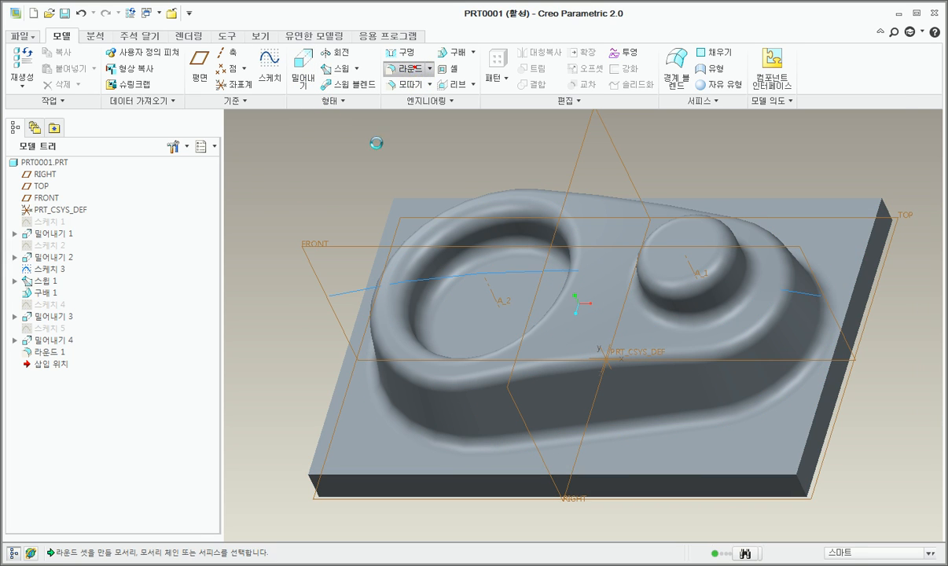
pyautogui.click(360, 476)
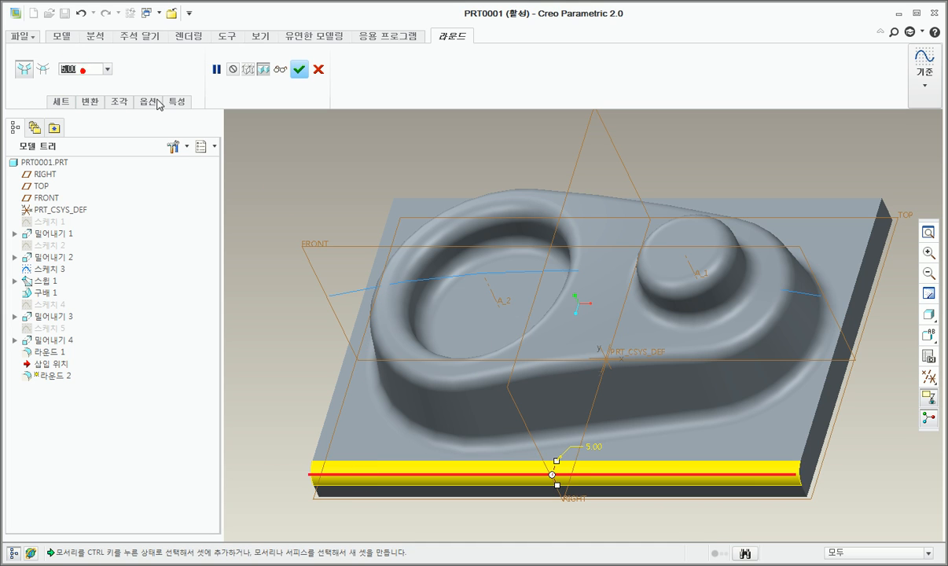
pyautogui.write('3')
pyautogui.press('Return')
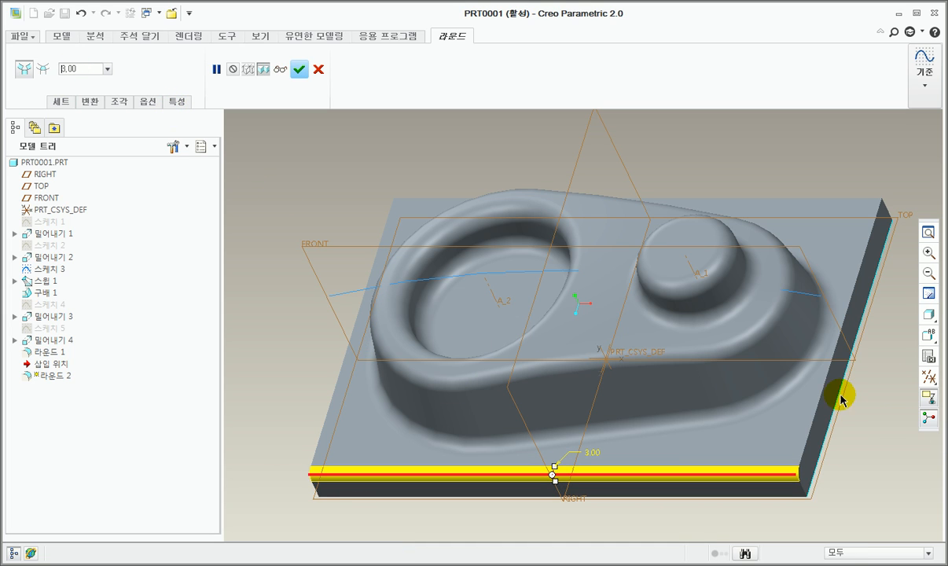
pyautogui.keyDown('ctrl'); pyautogui.click(821, 414); pyautogui.keyUp('ctrl')
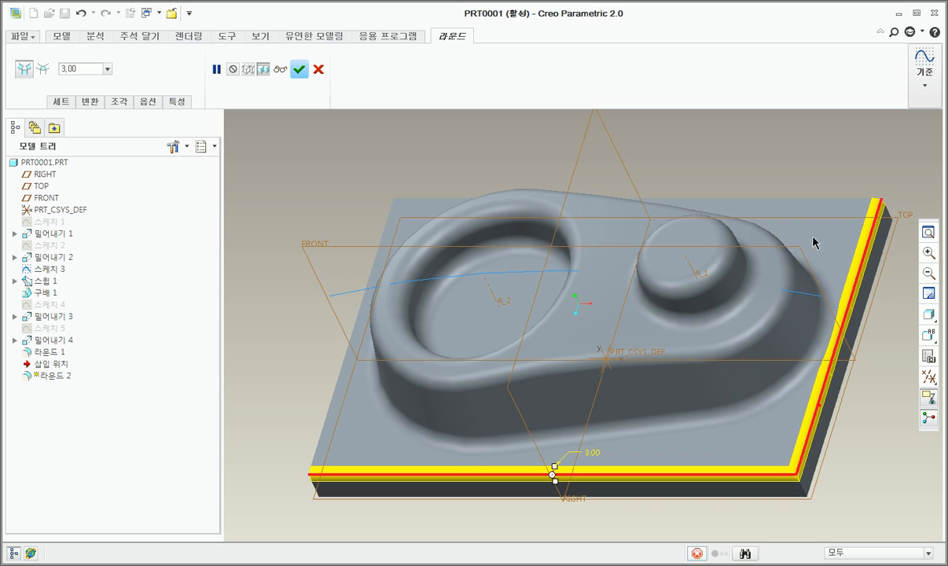
pyautogui.keyDown('ctrl'); pyautogui.click(789, 202); pyautogui.keyUp('ctrl')
pyautogui.keyDown('ctrl'); pyautogui.click(351, 366); pyautogui.keyUp('ctrl')
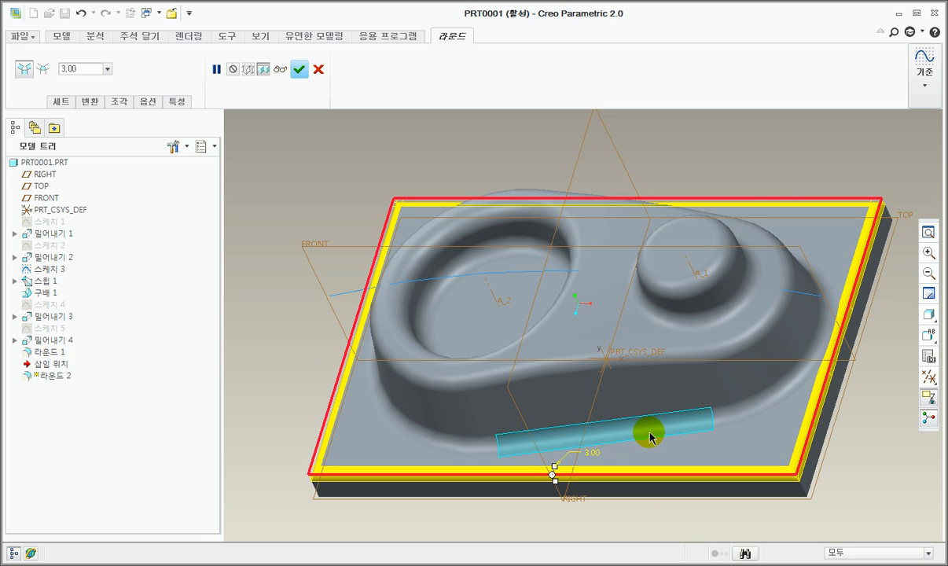
pyautogui.click(298, 73)
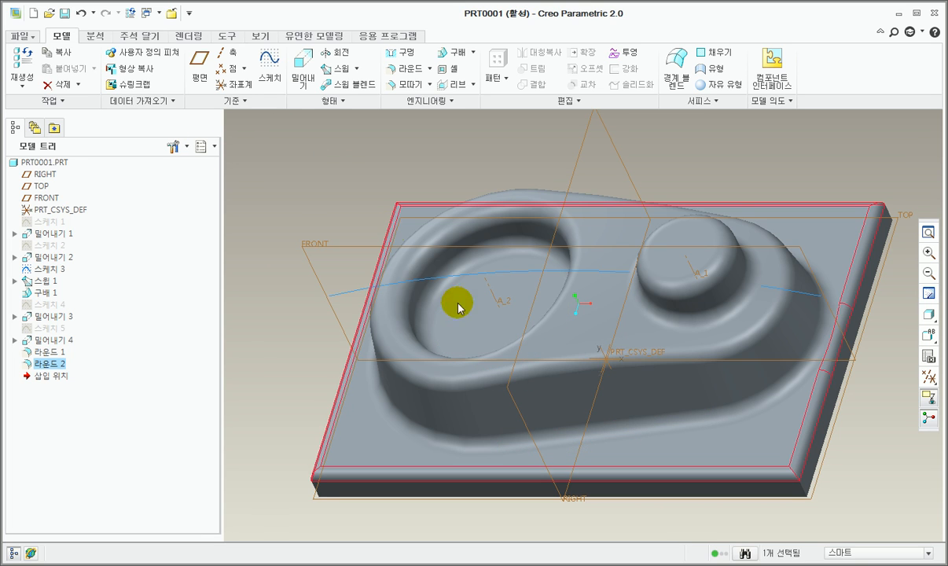
pyautogui.click(426, 156)
# Step: Shell the part to a 3 mm wall thickness, removing the plate's underside face
pyautogui.scroll(2, 546, 303)
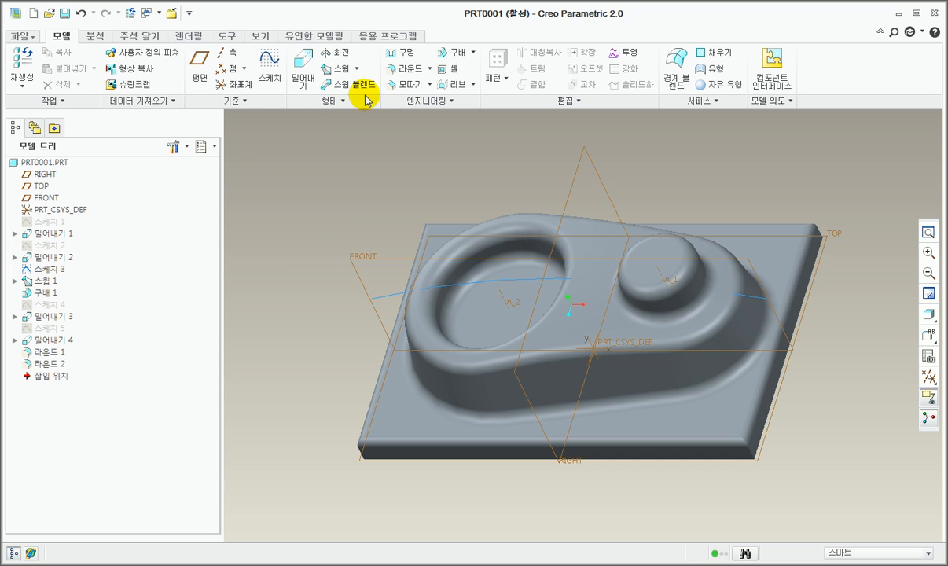
pyautogui.click(454, 72)
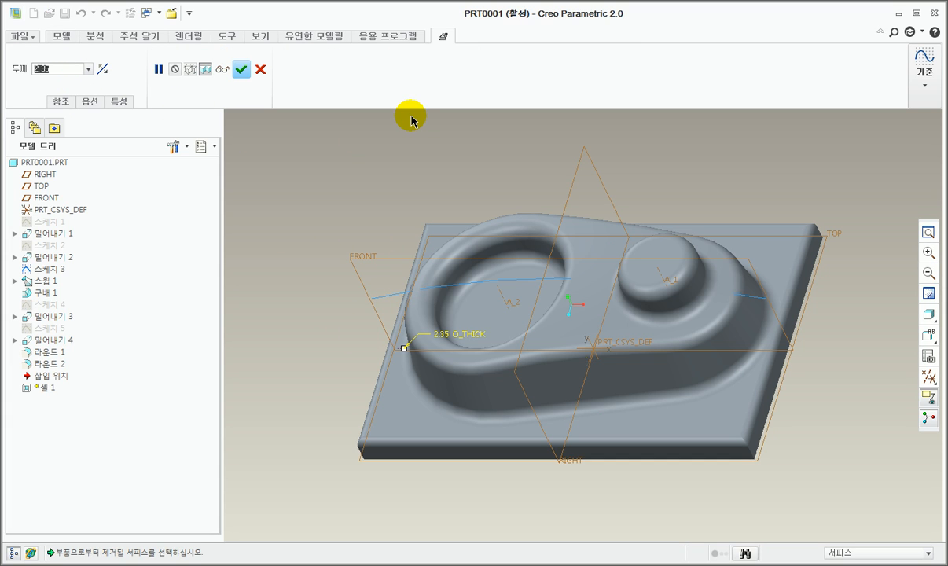
pyautogui.write('3')
pyautogui.press('Return')
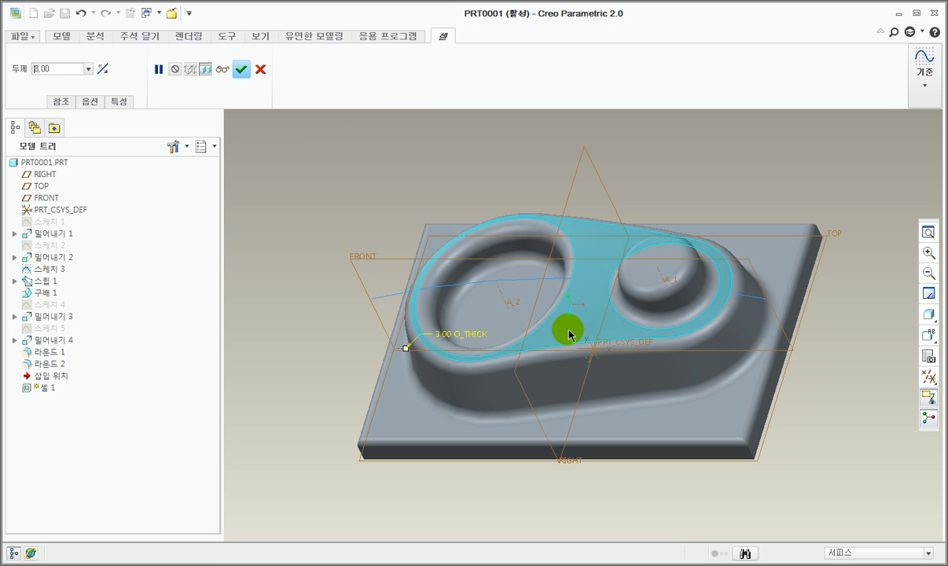
pyautogui.moveTo(634, 434); pyautogui.dragTo(655, 334, button='middle')
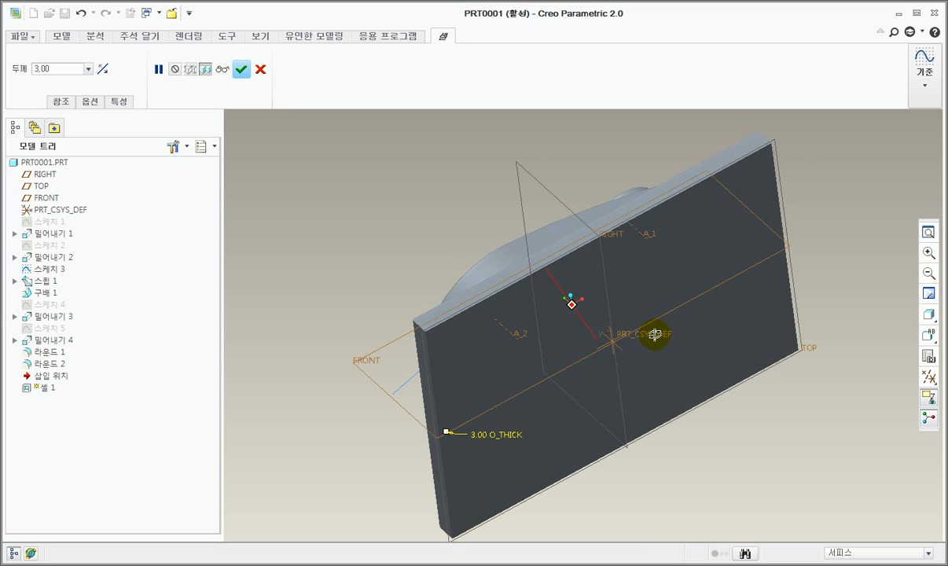
pyautogui.click(62, 101)
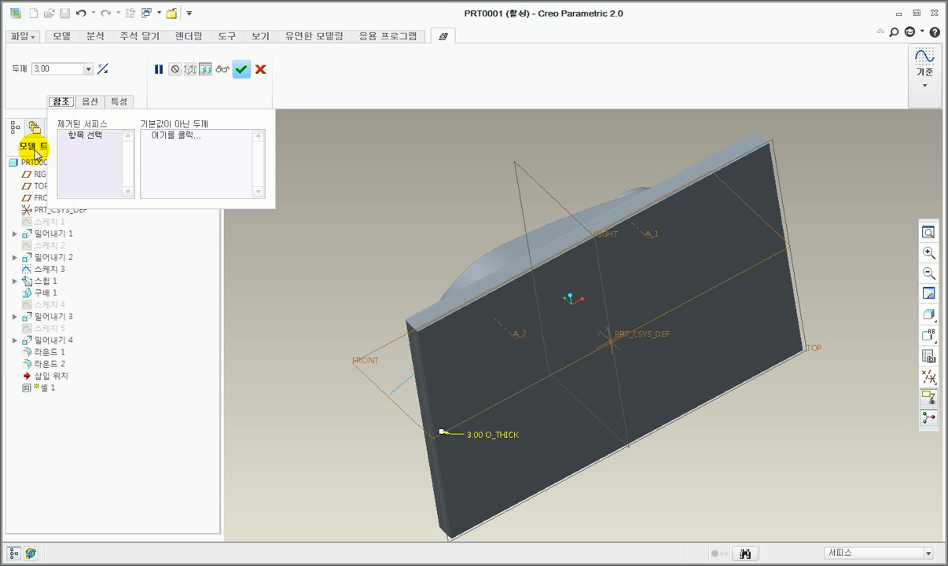
pyautogui.click(721, 264)
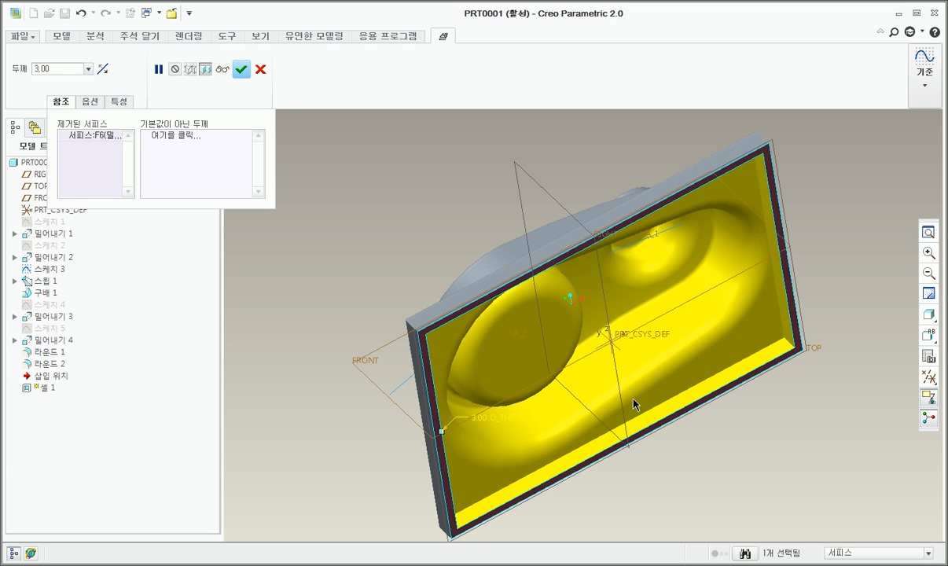
pyautogui.moveTo(633, 401); pyautogui.dragTo(599, 359, button='middle')
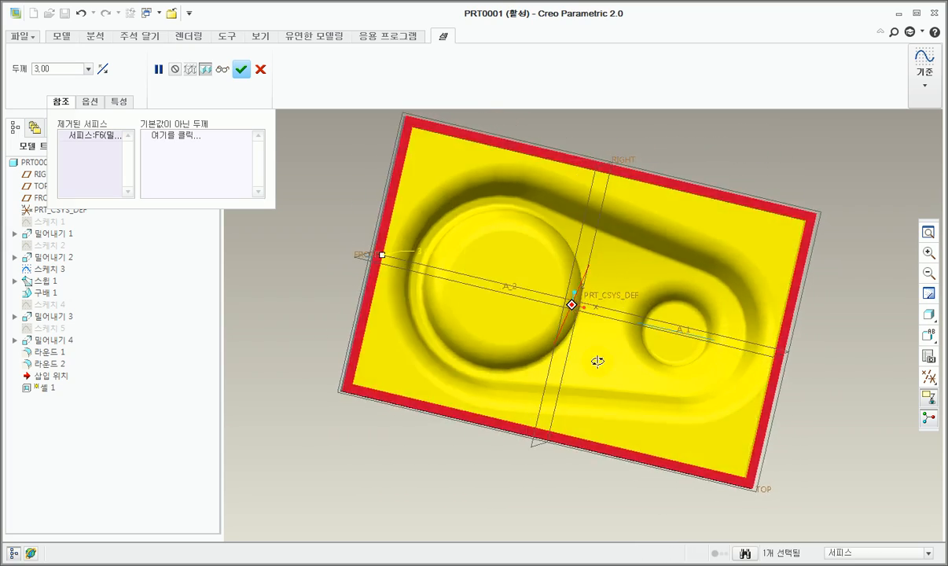
pyautogui.middleClick(599, 359)
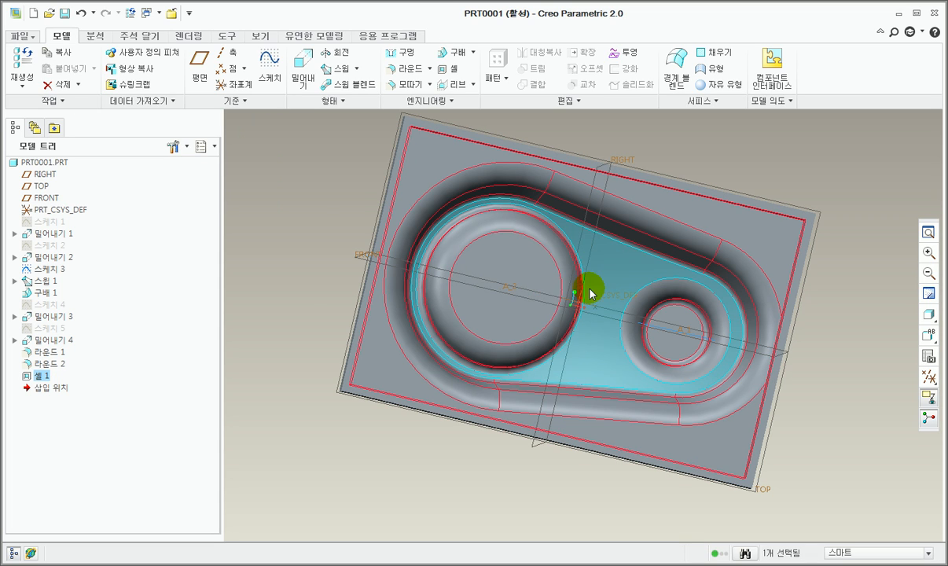
# Step: Reopen the shell feature's definition to review its settings and accept it as is
pyautogui.rightClick(38, 375)
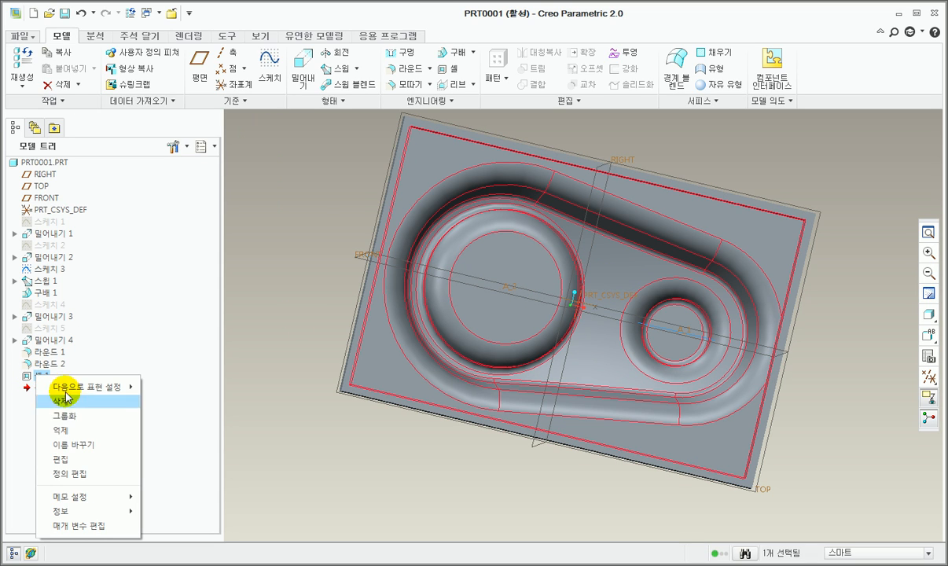
pyautogui.click(81, 477)
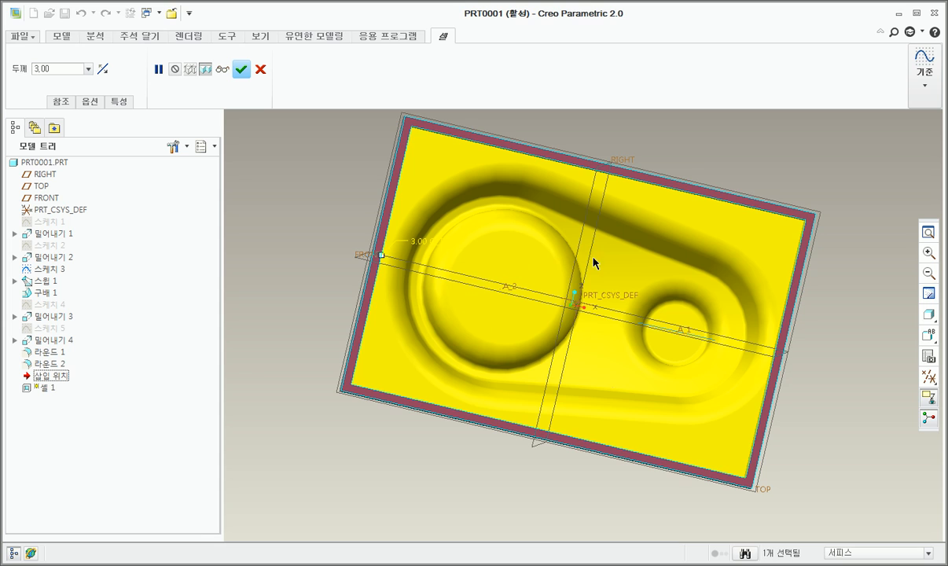
pyautogui.click(241, 72)
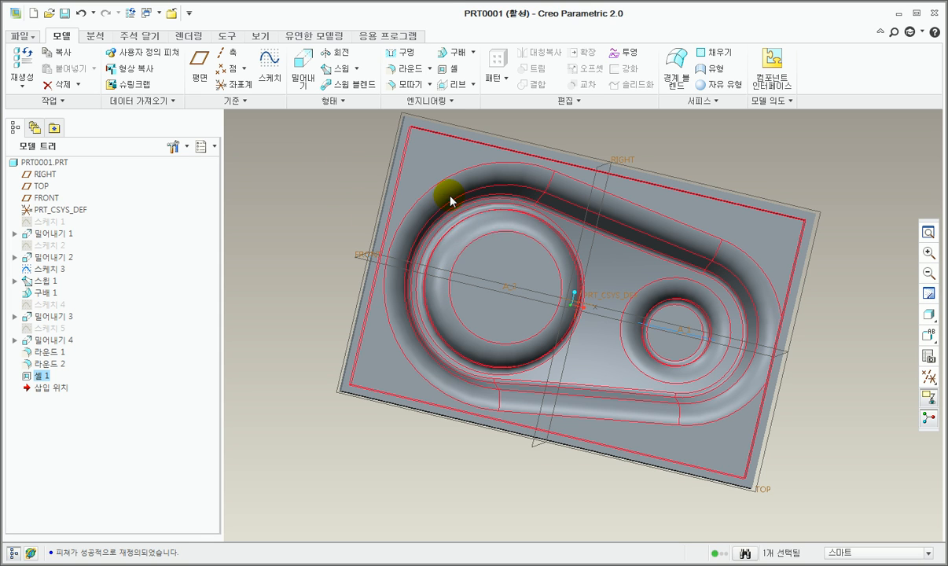
# Step: Save a copy of the part to the desktop as a part file named 13th
pyautogui.moveTo(450, 195); pyautogui.dragTo(533, 201, button='middle')
pyautogui.click(493, 189)
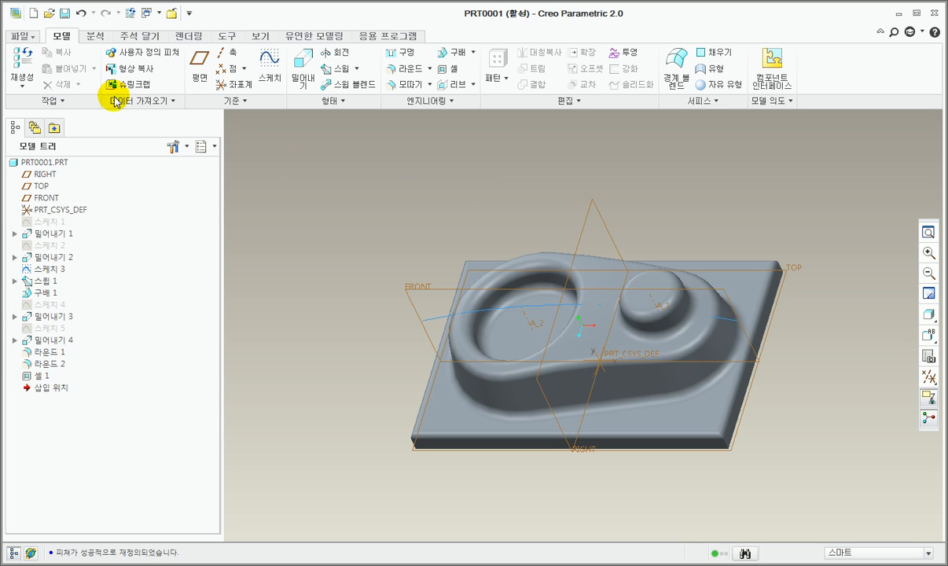
pyautogui.click(33, 41)
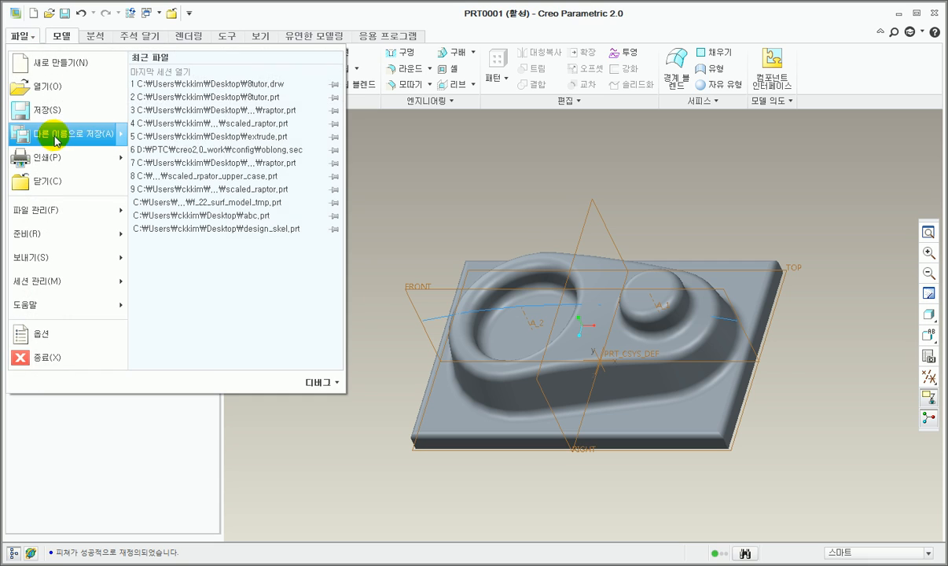
pyautogui.moveTo(103, 140)
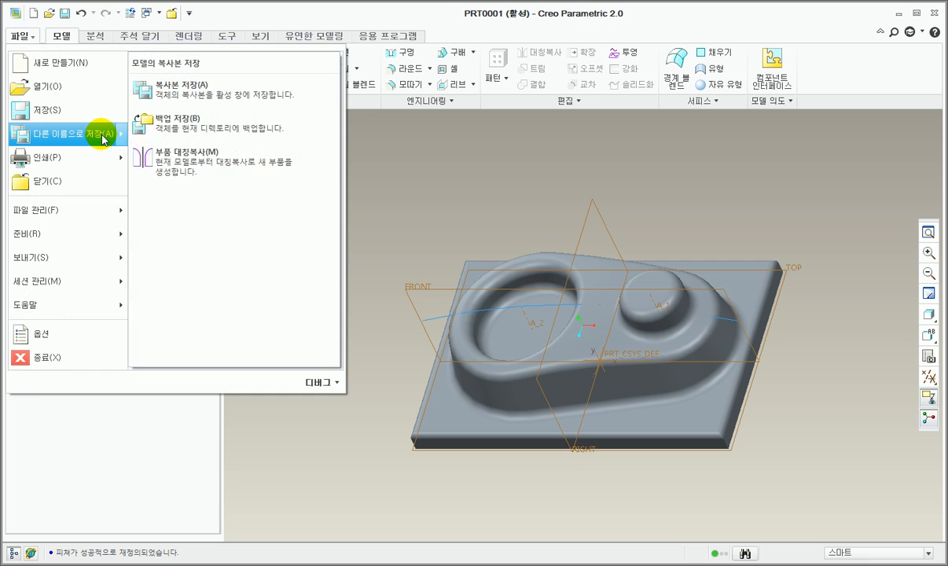
pyautogui.click(183, 98)
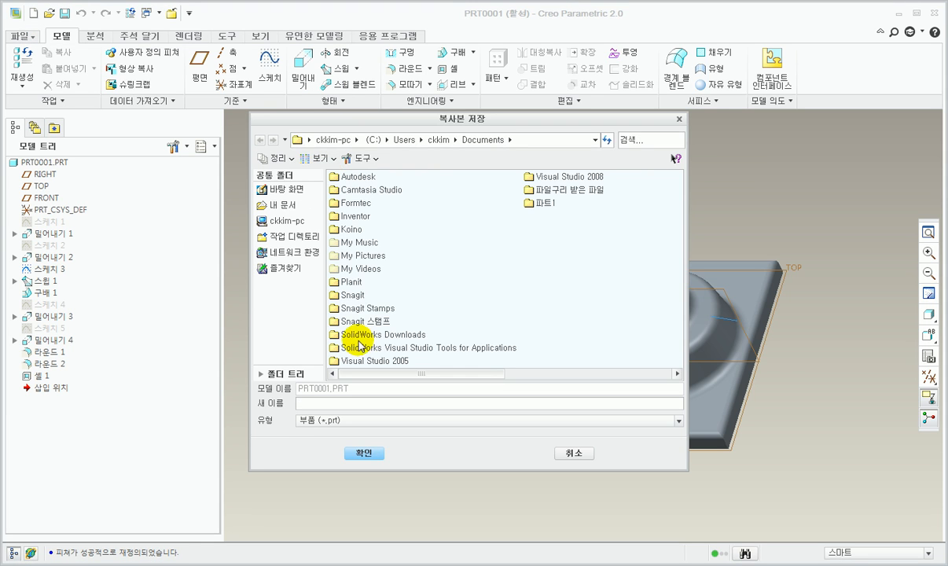
pyautogui.click(288, 189)
pyautogui.click(346, 401)
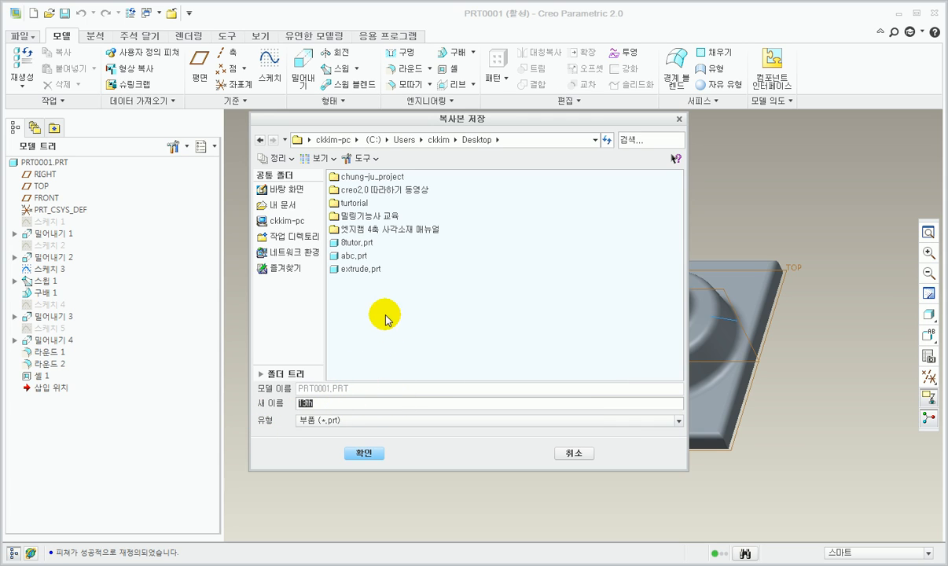
pyautogui.click(363, 452)
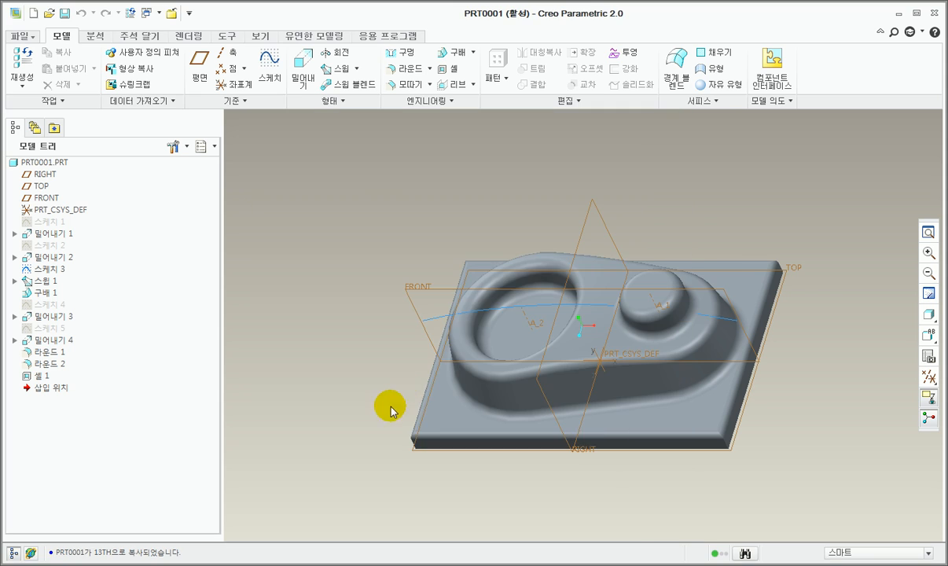
pyautogui.scroll(2, 561, 389)
pyautogui.scroll(-4, 559, 389)
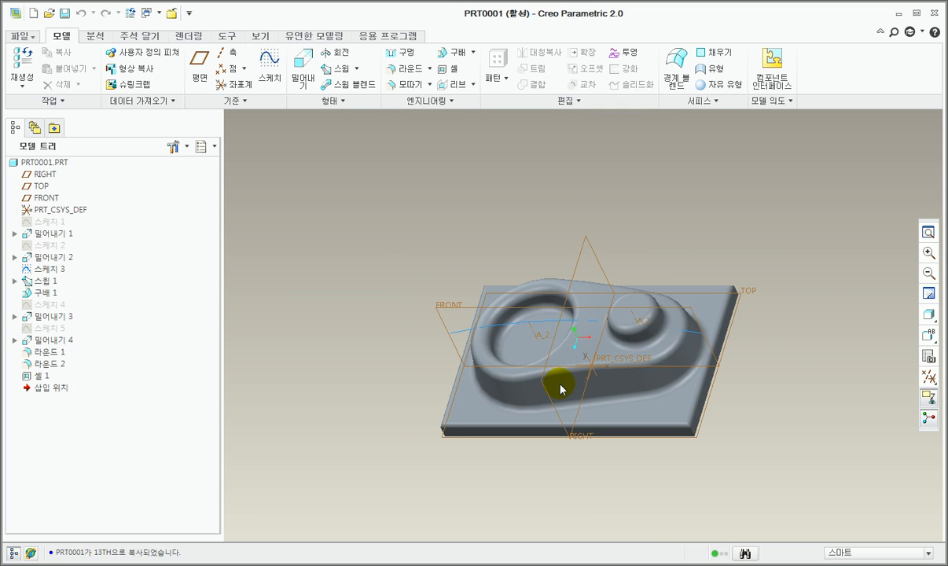